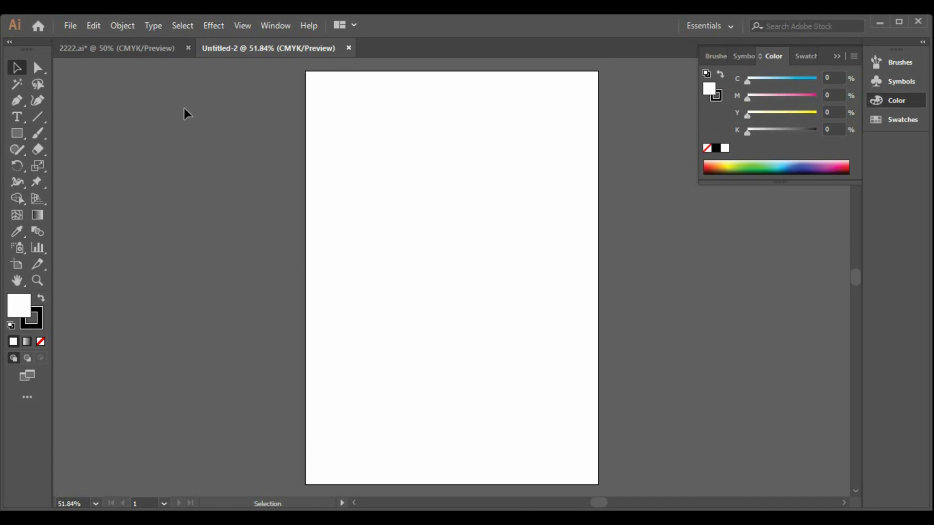
# Copy the fashion figure from the 2222.ai document into Untitled-2 and leave it deselected.
pyautogui.click(124, 48)
pyautogui.moveTo(240, 127); pyautogui.dragTo(413, 408)
pyautogui.hotkey('ctrl', 'c')
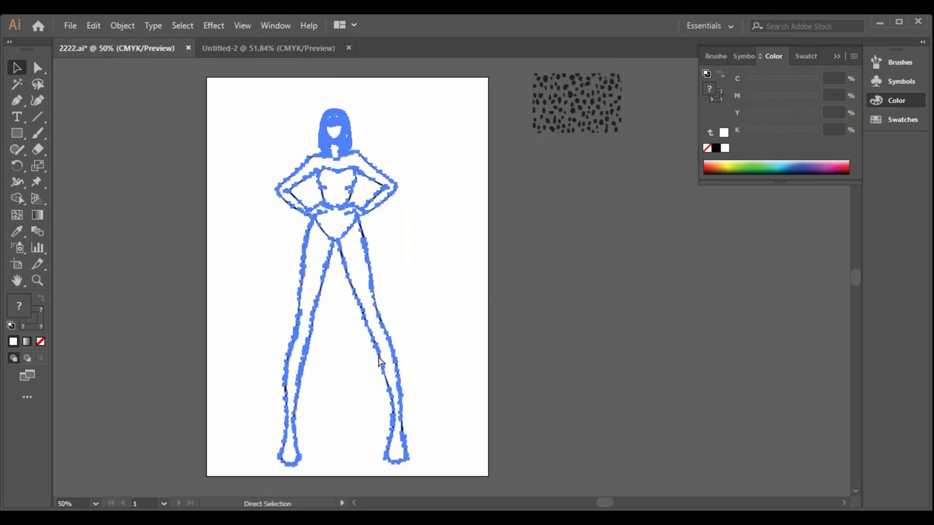
pyautogui.click(233, 48)
pyautogui.hotkey('ctrl', 'v')
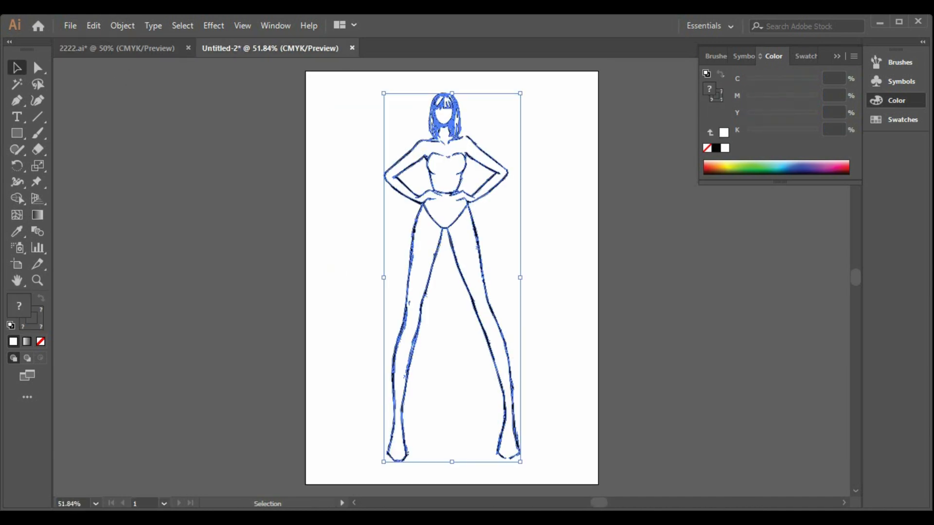
pyautogui.hscroll(10, 845, 501)
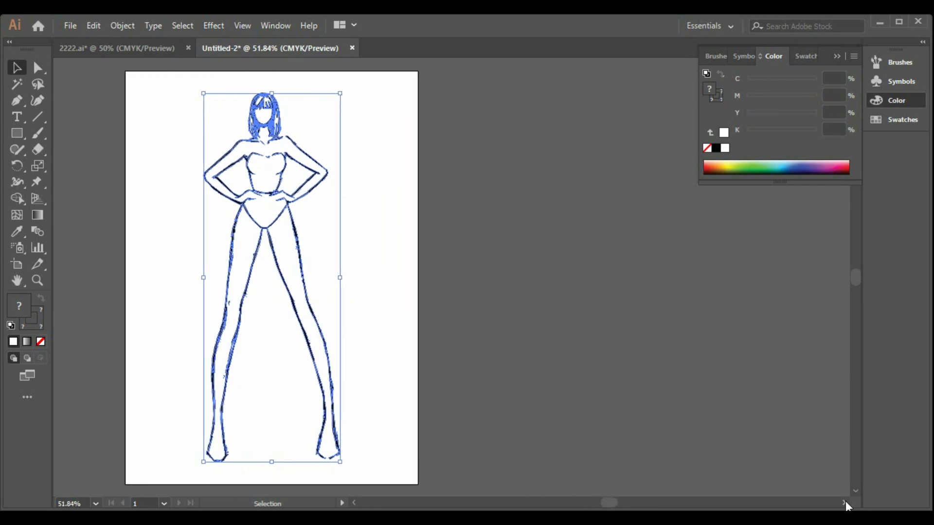
pyautogui.click(454, 284)
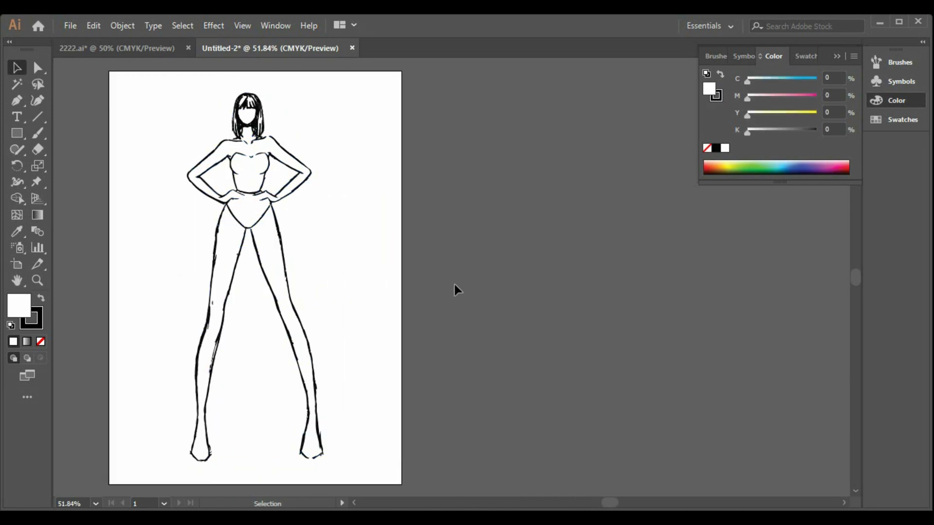
# Start a Pen tool path for the trousers with a straight waistline across the figure's waist.
pyautogui.click(15, 101)
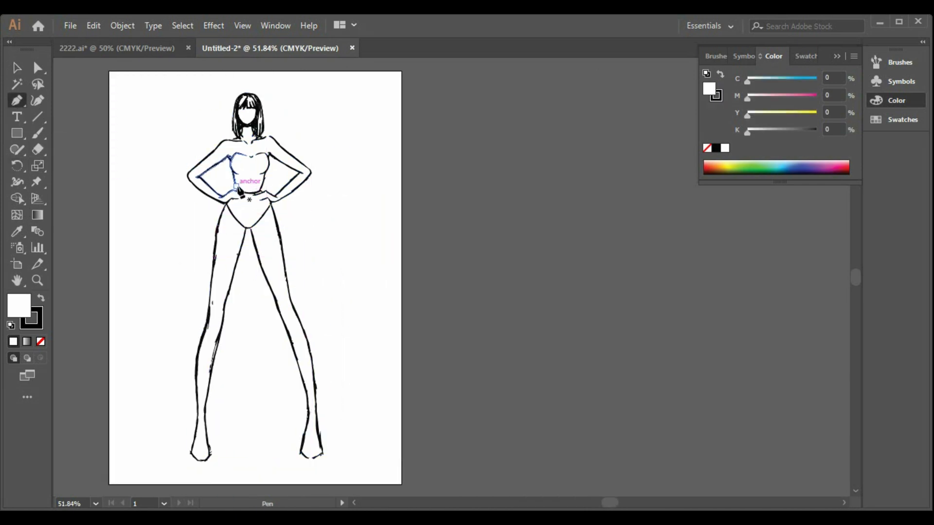
pyautogui.click(237, 187)
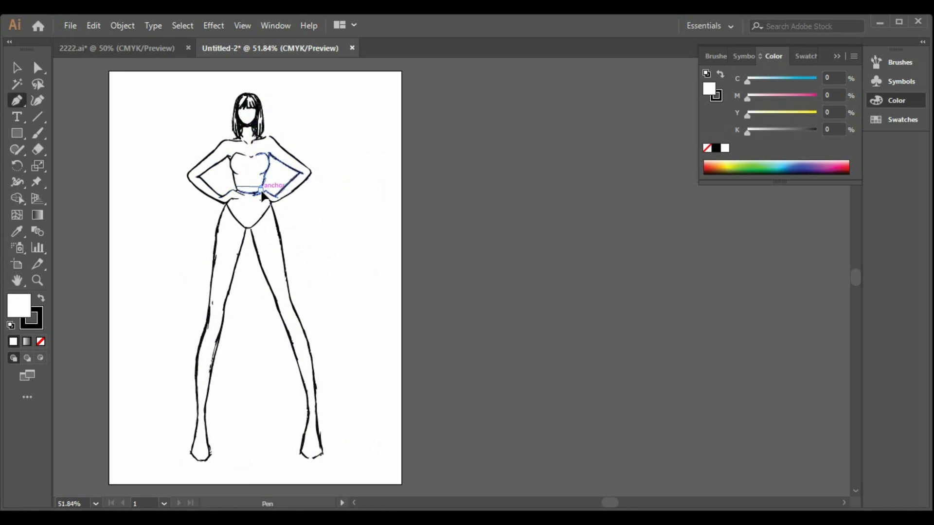
pyautogui.click(262, 189)
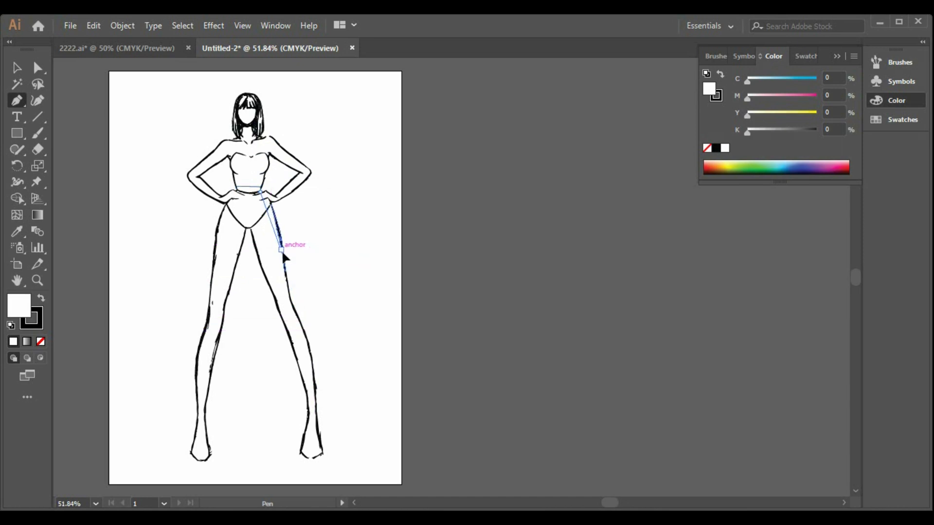
pyautogui.moveTo(284, 282); pyautogui.dragTo(286, 252)
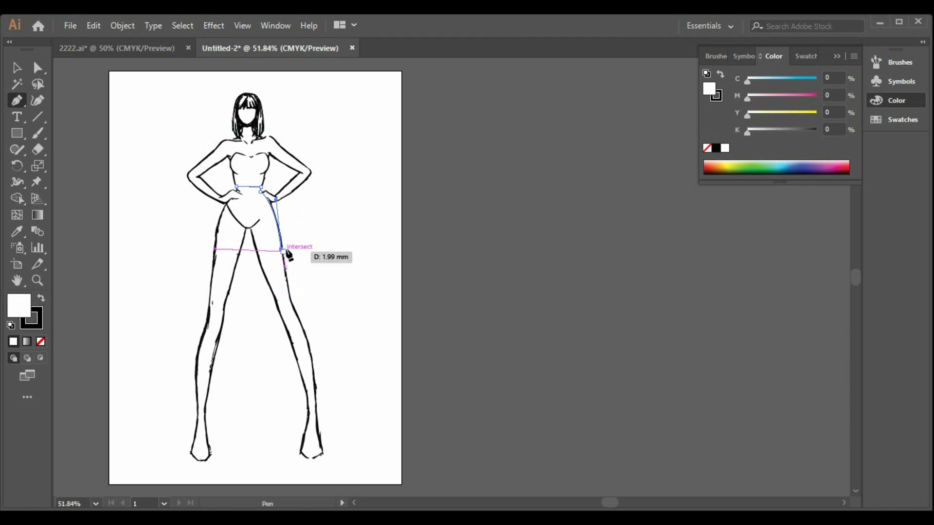
pyautogui.hotkey('ctrl', 'z')
pyautogui.hotkey('ctrl', 'z')
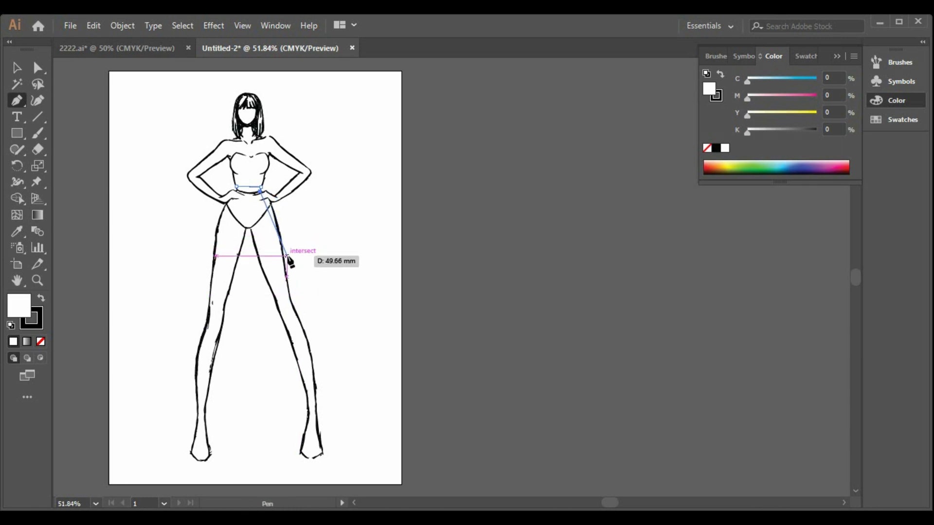
# Extend the trouser path in a curve over the right-hand hip, straight down to a flared hem, and across below the foot.
pyautogui.moveTo(304, 321); pyautogui.dragTo(297, 318)
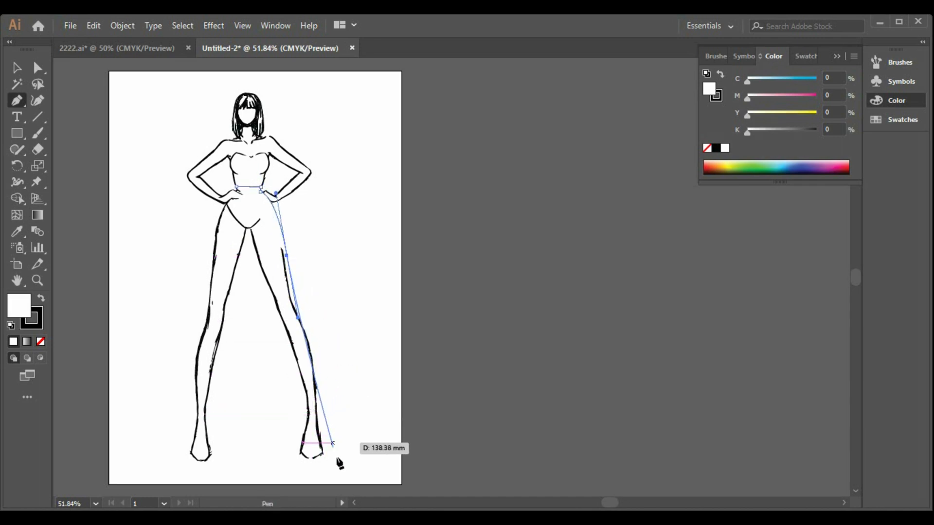
pyautogui.click(287, 256)
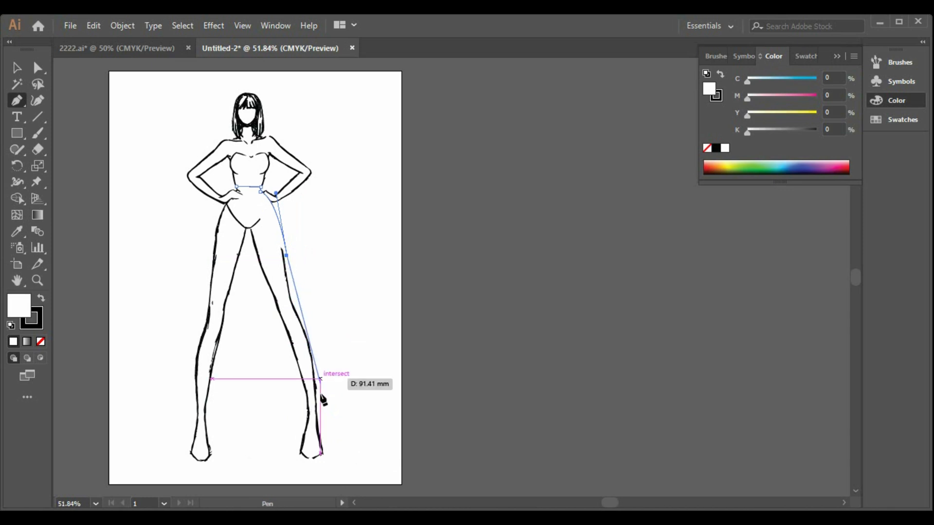
pyautogui.click(341, 460)
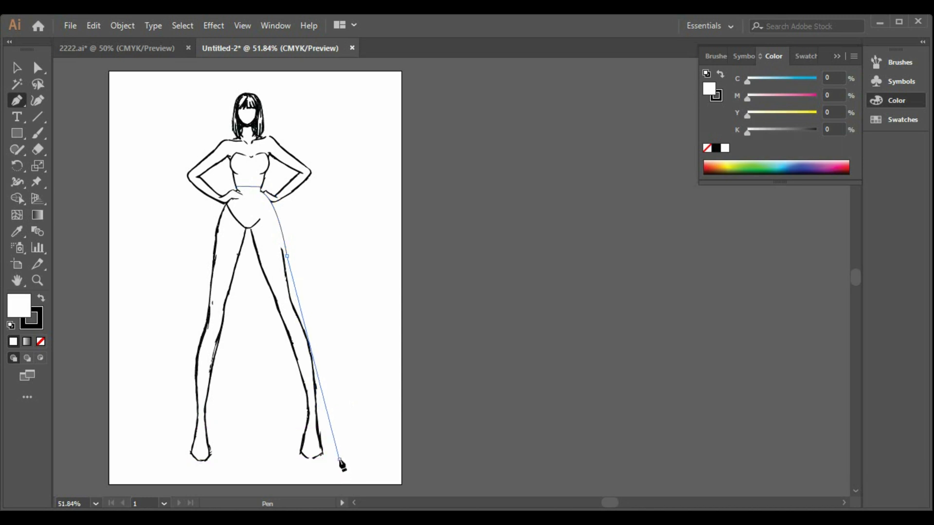
pyautogui.click(286, 458)
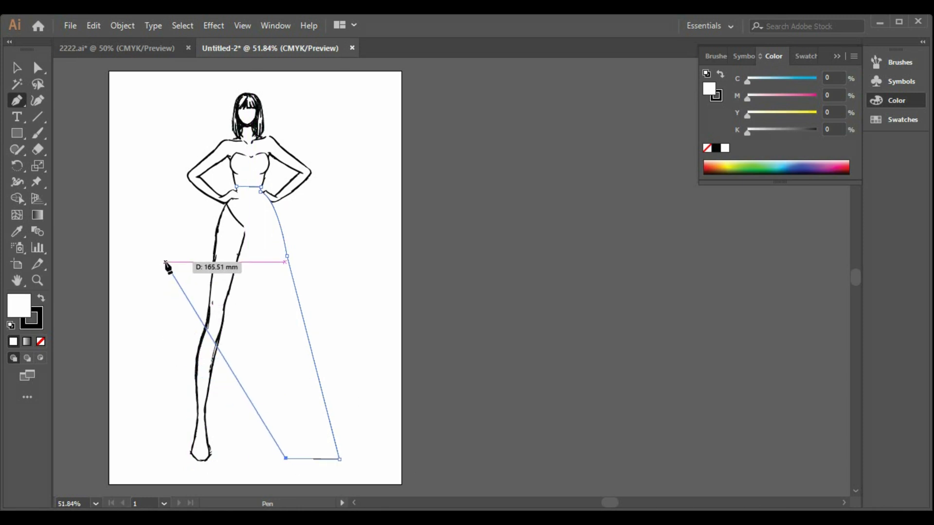
# Remove the path's fill and continue the trouser outline up to the crotch, down to the left-hand ankle and across its hem.
pyautogui.click(42, 345)
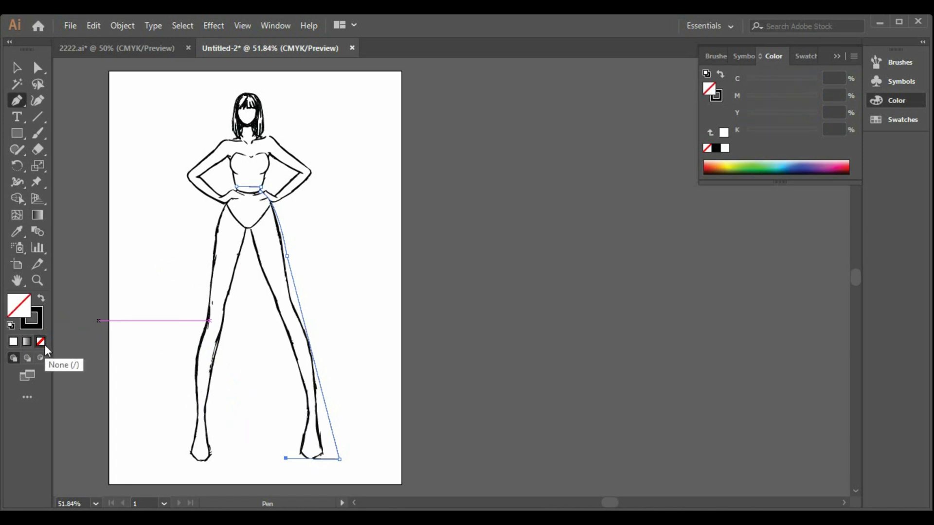
pyautogui.click(250, 230)
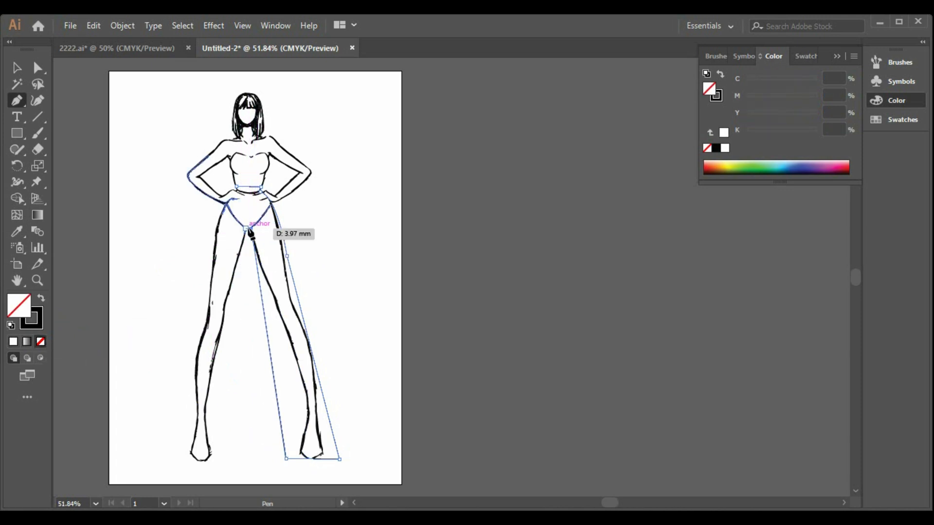
pyautogui.click(233, 460)
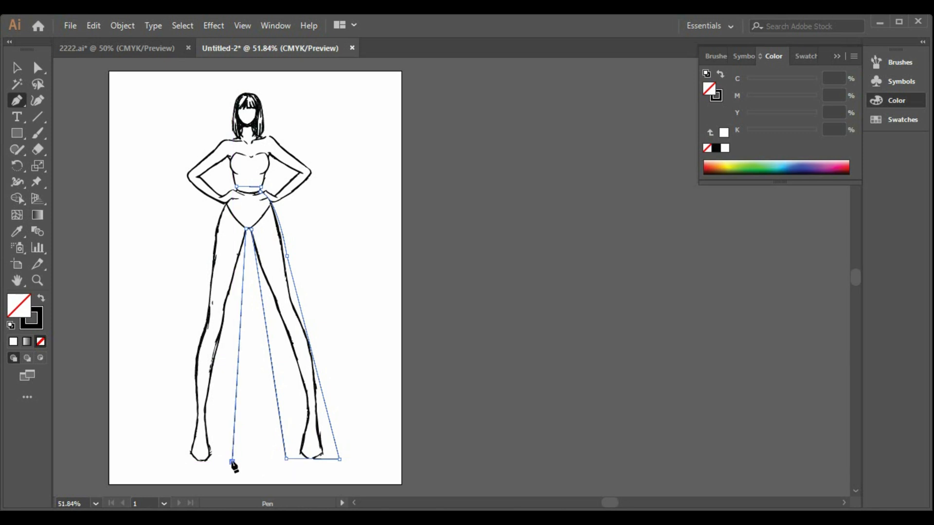
pyautogui.click(174, 462)
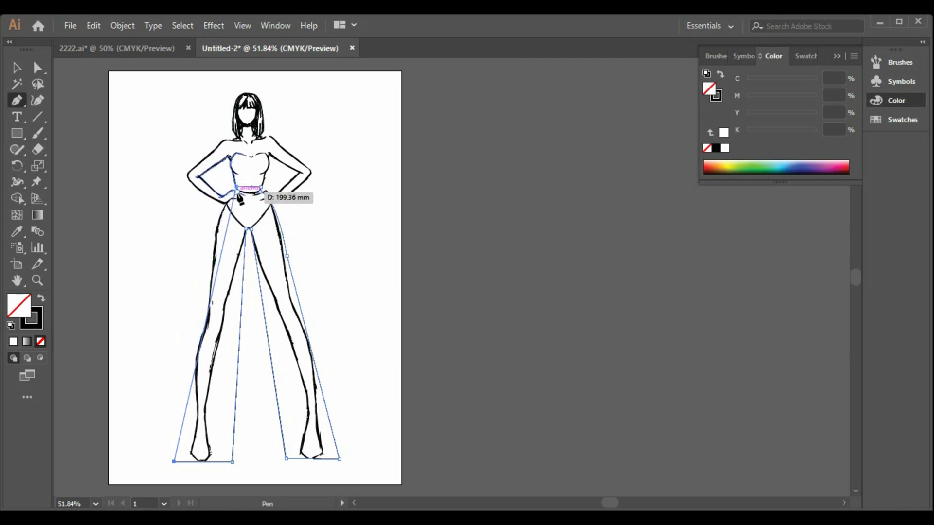
# Close the trouser outline up the left-hand outer leg through a thigh point, curving over the hip to the waistline's start.
pyautogui.moveTo(236, 190); pyautogui.dragTo(277, 152)
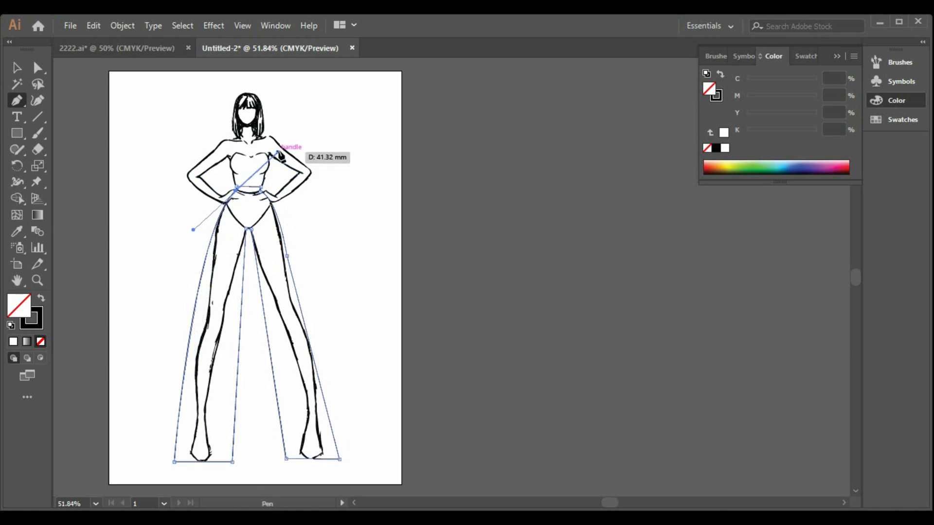
pyautogui.hotkey('ctrl', 'z')
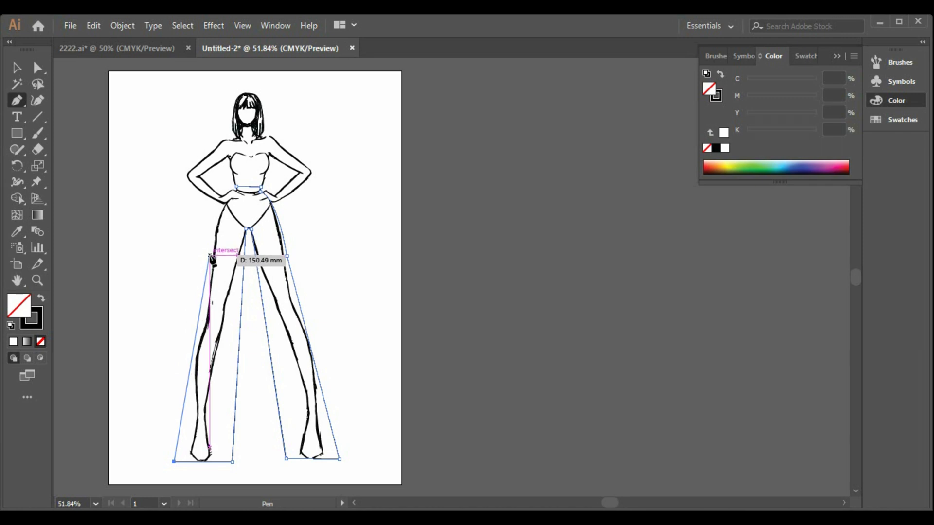
pyautogui.click(209, 253)
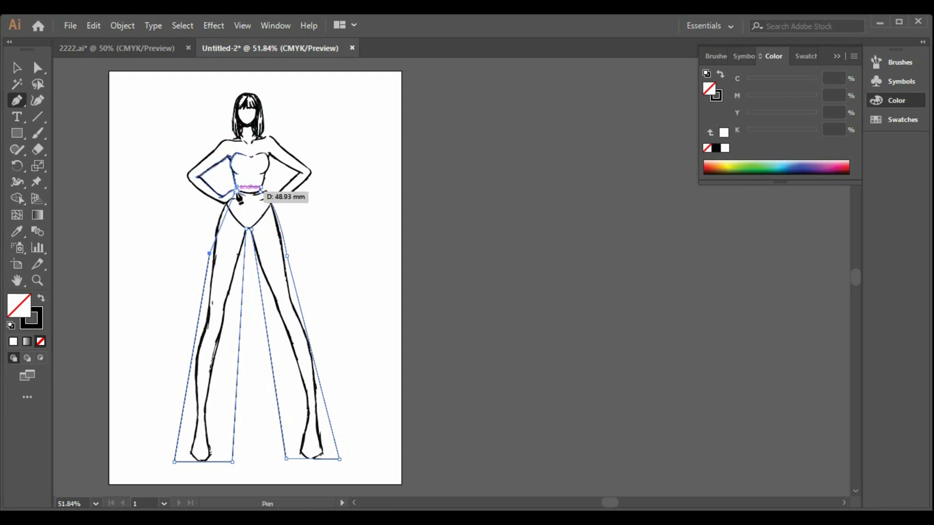
pyautogui.moveTo(237, 191); pyautogui.dragTo(256, 183)
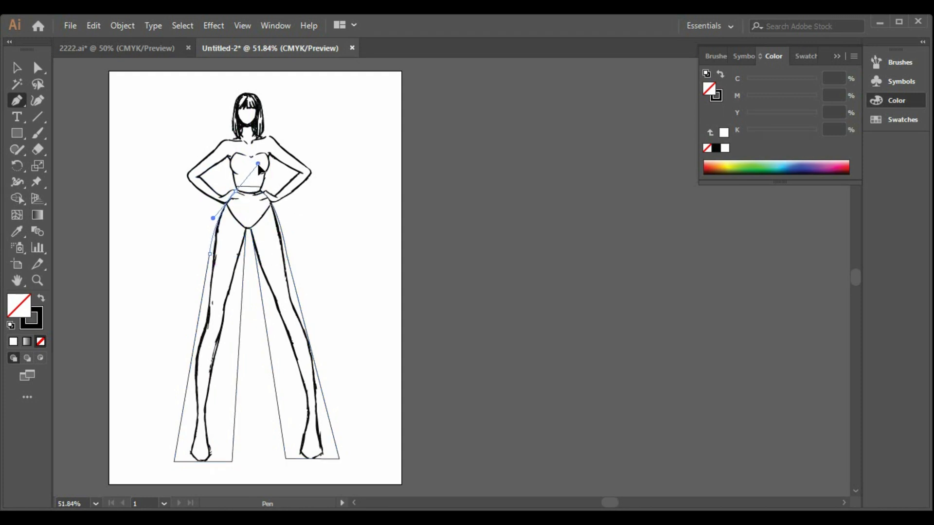
pyautogui.moveTo(255, 170); pyautogui.dragTo(255, 170)
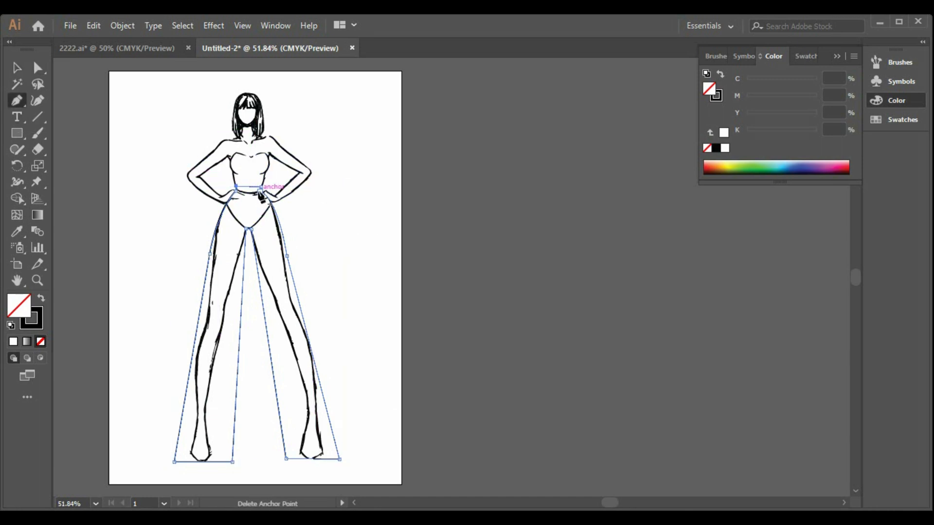
# Start the top's left-hand half with the Pen tool, tracing from the wrist around the elbow and over the shoulder to the neck.
pyautogui.click(217, 201)
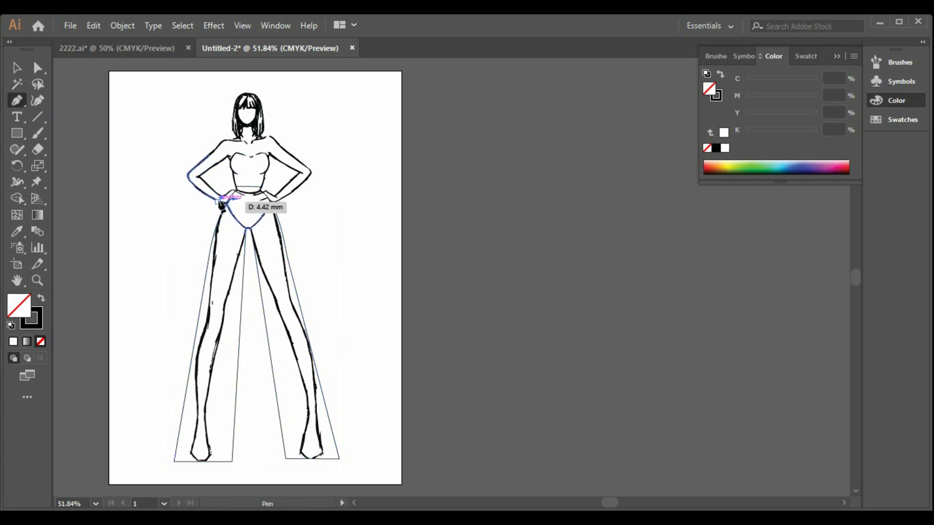
pyautogui.moveTo(220, 204); pyautogui.dragTo(204, 161)
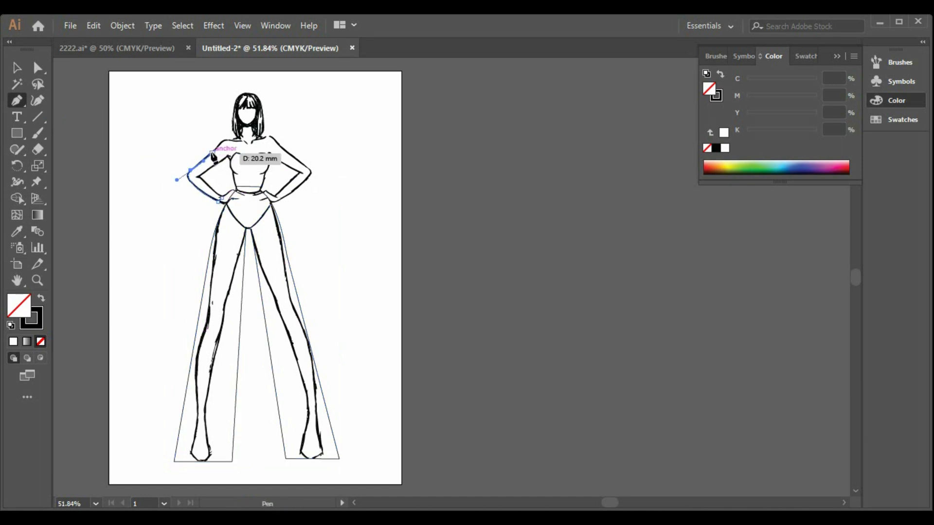
pyautogui.click(213, 150)
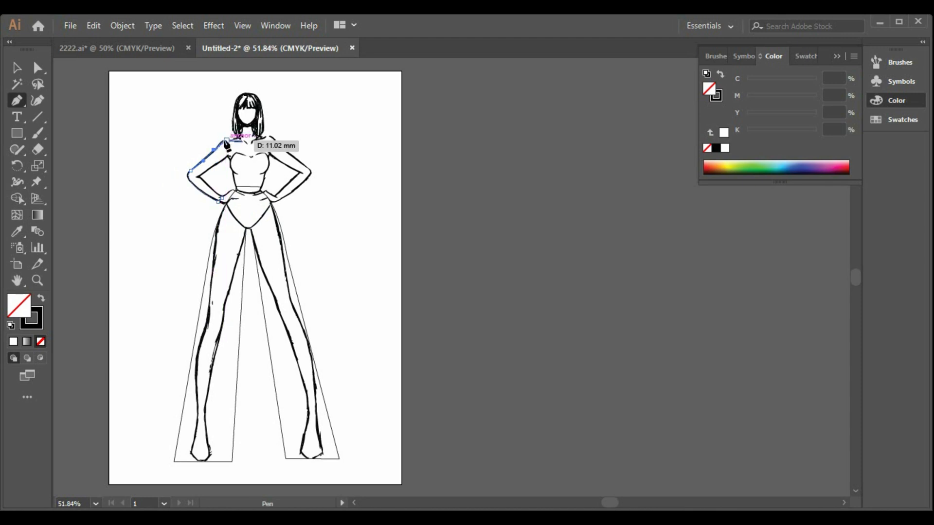
pyautogui.click(226, 140)
pyautogui.click(239, 138)
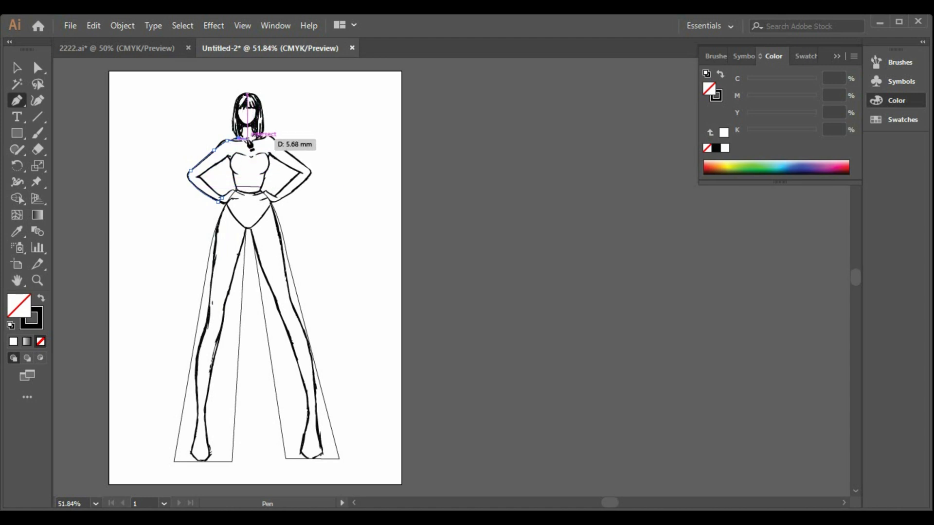
# Complete the left-hand half of the top with a cropped front edge and hem, the underarm and the sleeve's inner edge to the wrist.
pyautogui.click(246, 181)
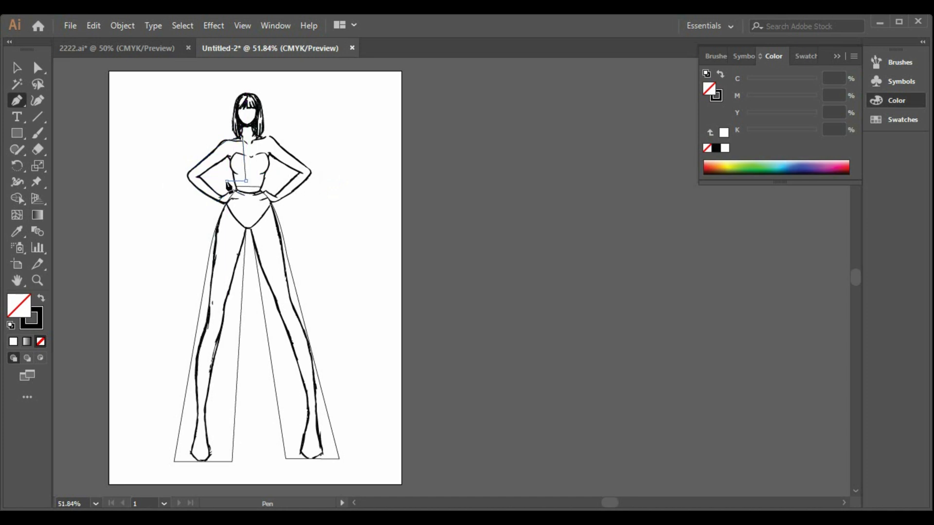
pyautogui.click(227, 181)
pyautogui.click(228, 157)
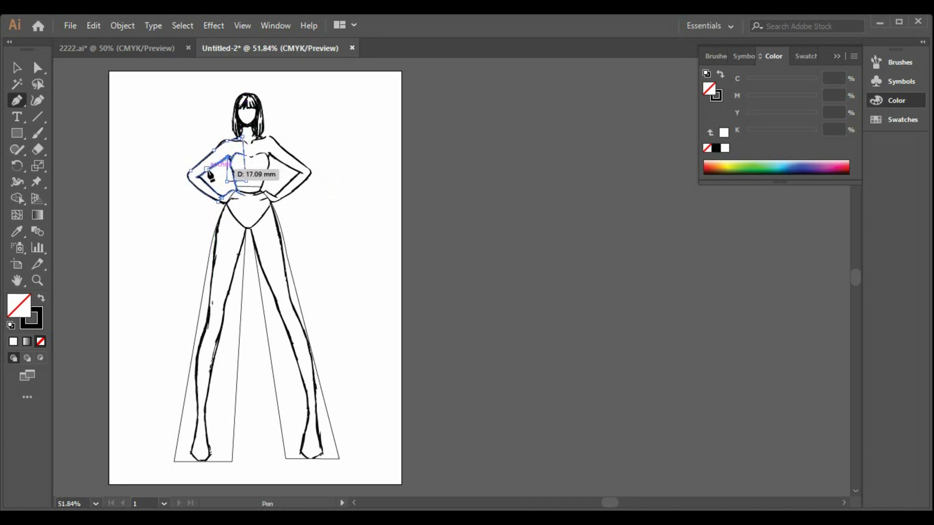
pyautogui.click(197, 176)
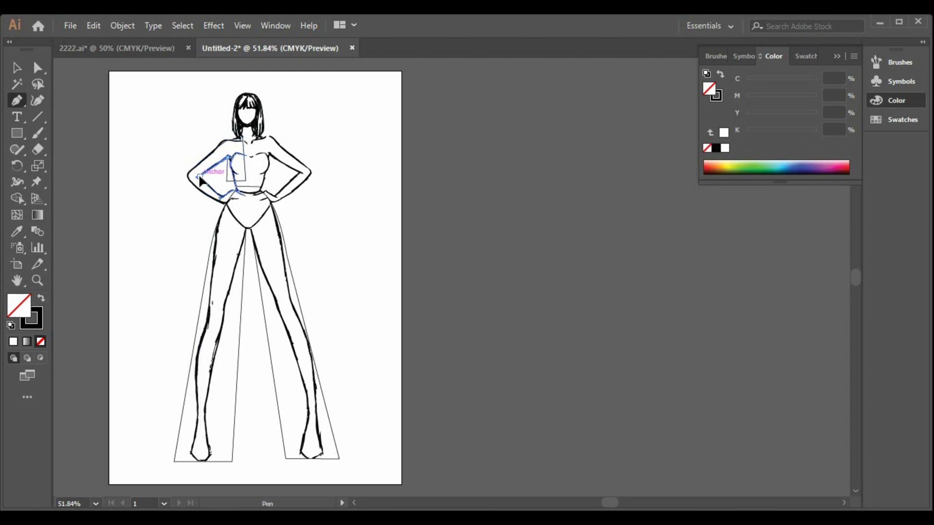
pyautogui.click(222, 199)
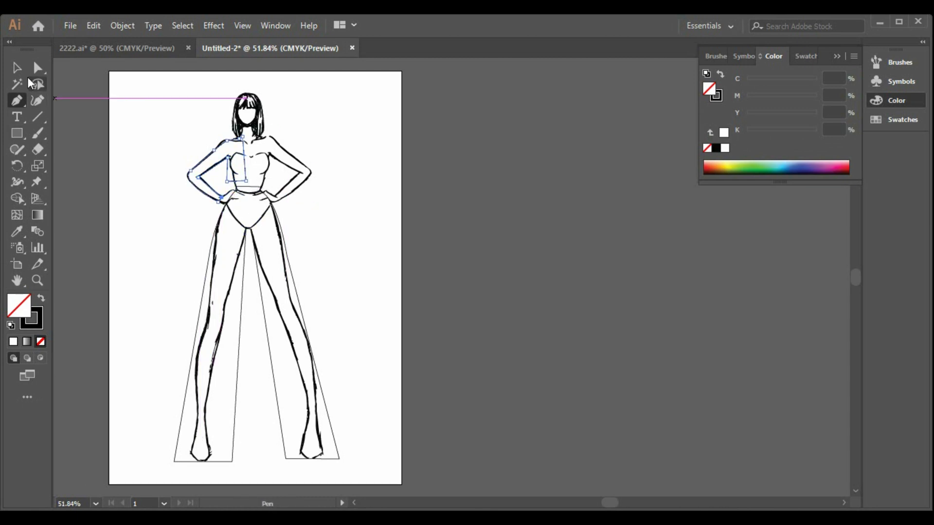
pyautogui.click(17, 68)
# Trace the outer edge of the top's right-hand half with the Pen tool, from the wrist around the elbow and over the shoulder to the neck.
pyautogui.click(17, 100)
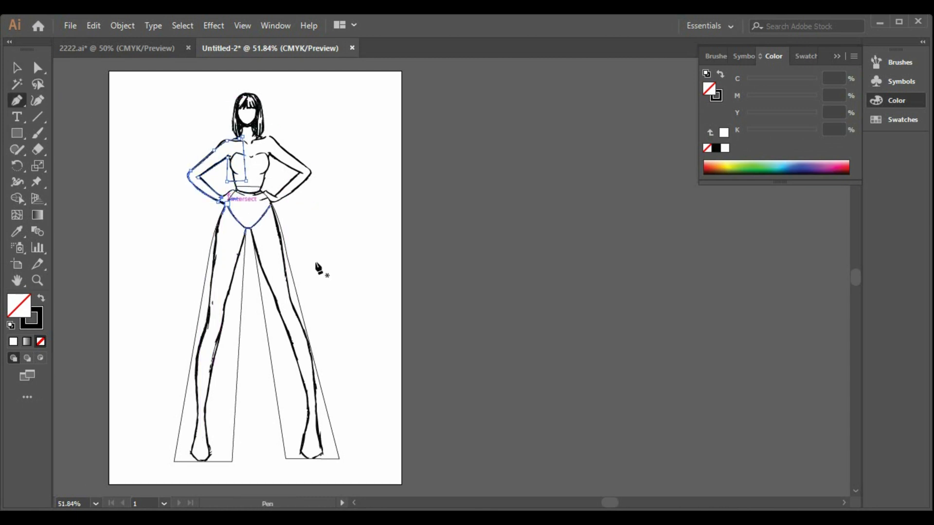
pyautogui.click(276, 196)
pyautogui.click(277, 200)
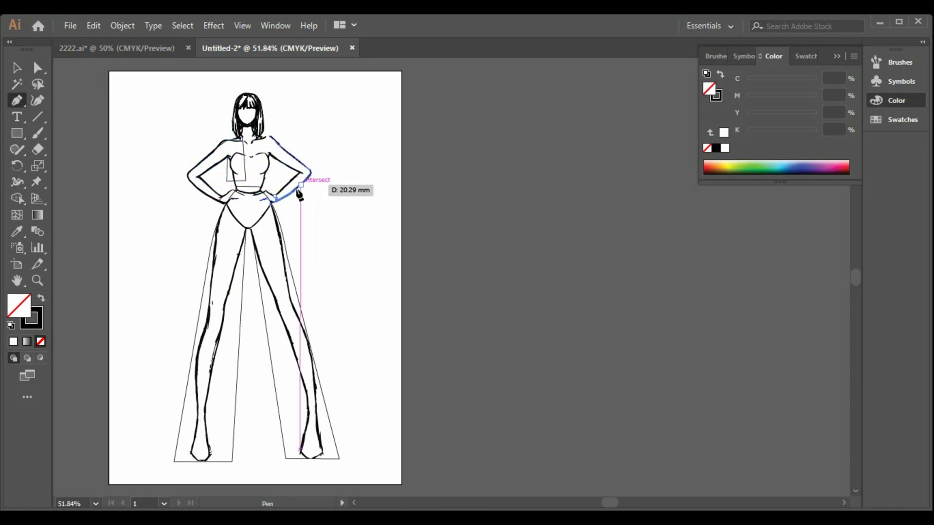
pyautogui.click(296, 191)
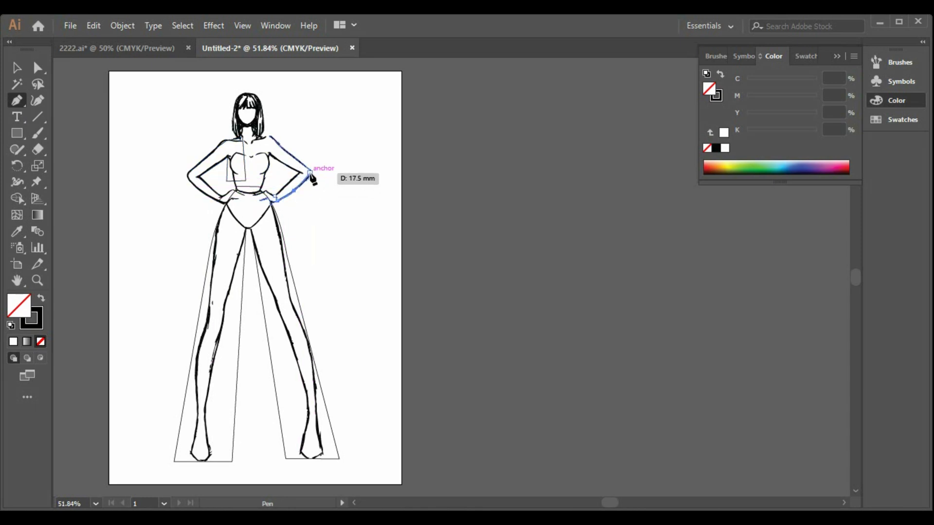
pyautogui.click(310, 173)
pyautogui.click(301, 162)
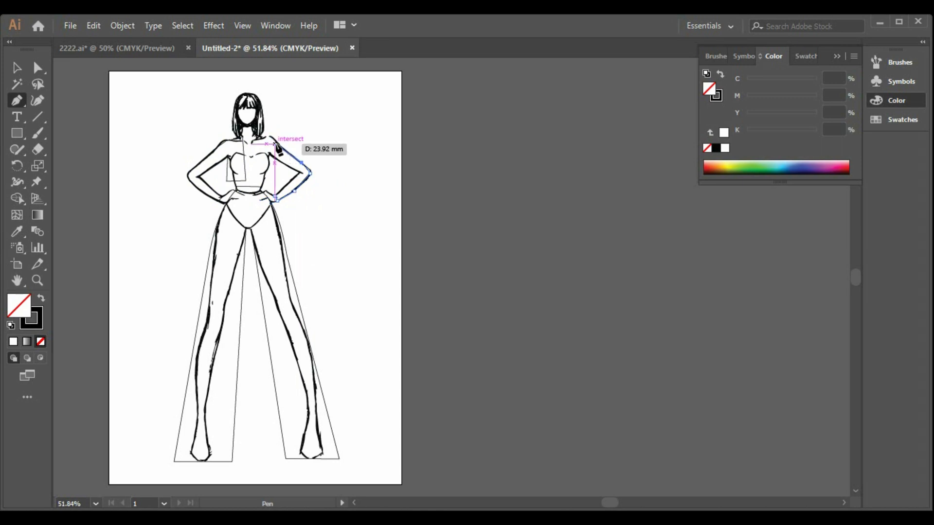
pyautogui.click(266, 138)
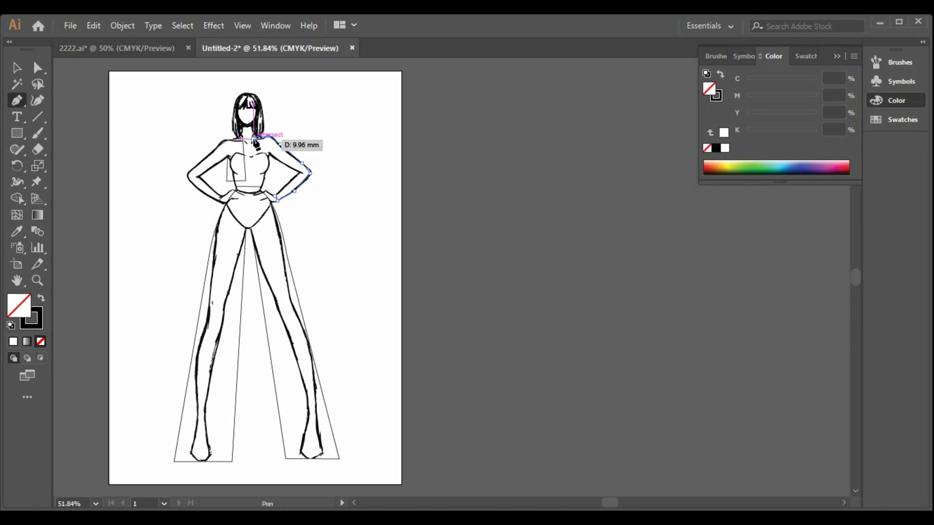
pyautogui.click(254, 139)
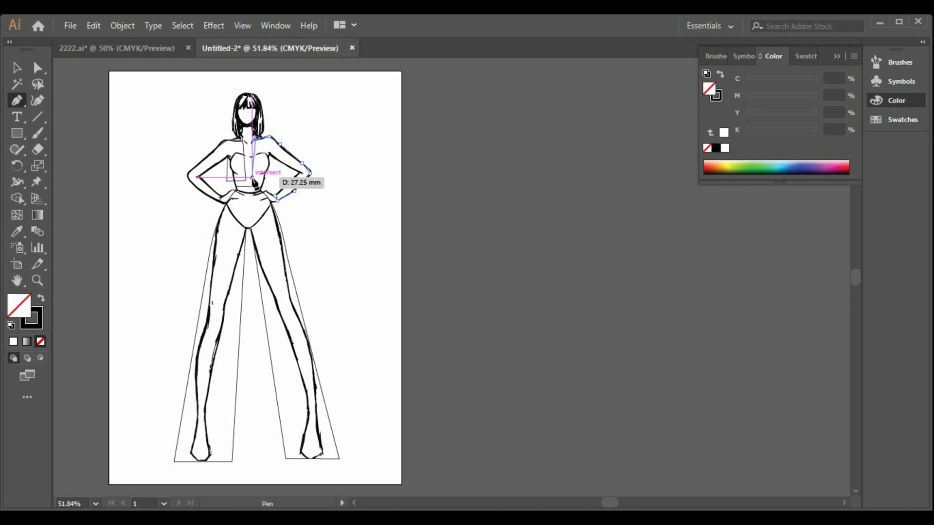
pyautogui.click(252, 141)
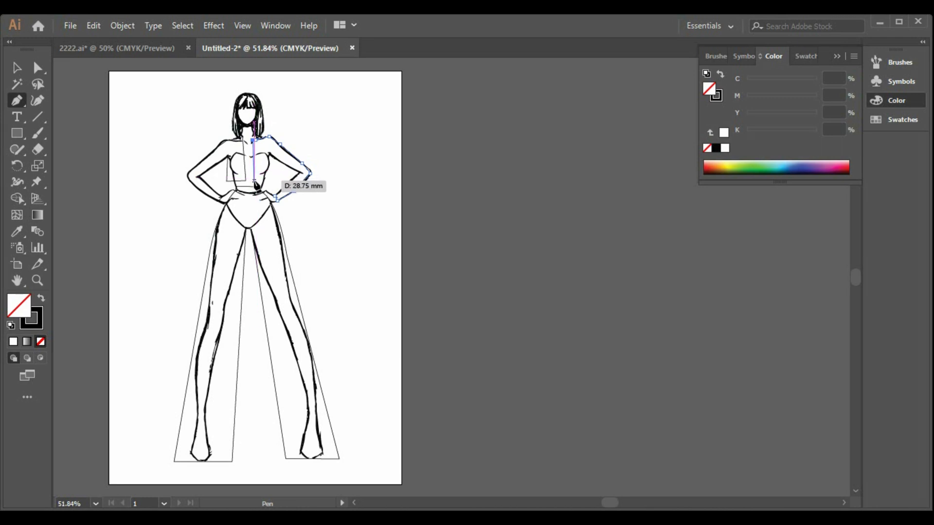
# Close the top's right-hand half with a front edge about 29 mm long, a hem about 12 mm wide, the underarm and the sleeve's inner edge.
pyautogui.click(254, 177)
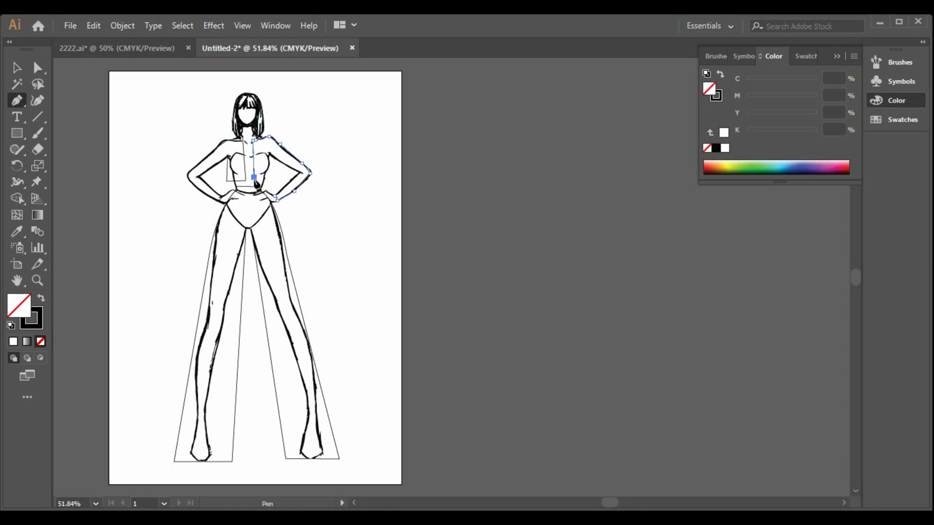
pyautogui.press('ctrl')
pyautogui.hotkey('ctrl', 'z')
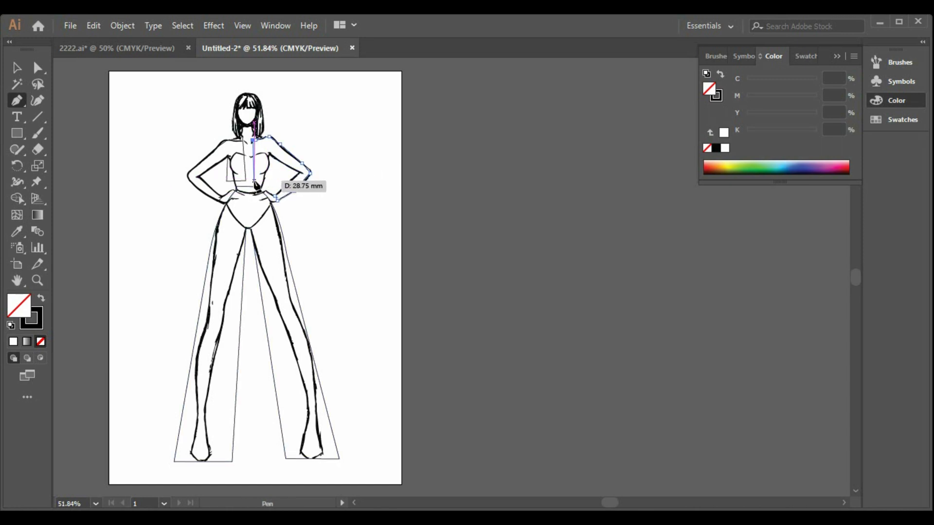
pyautogui.click(253, 180)
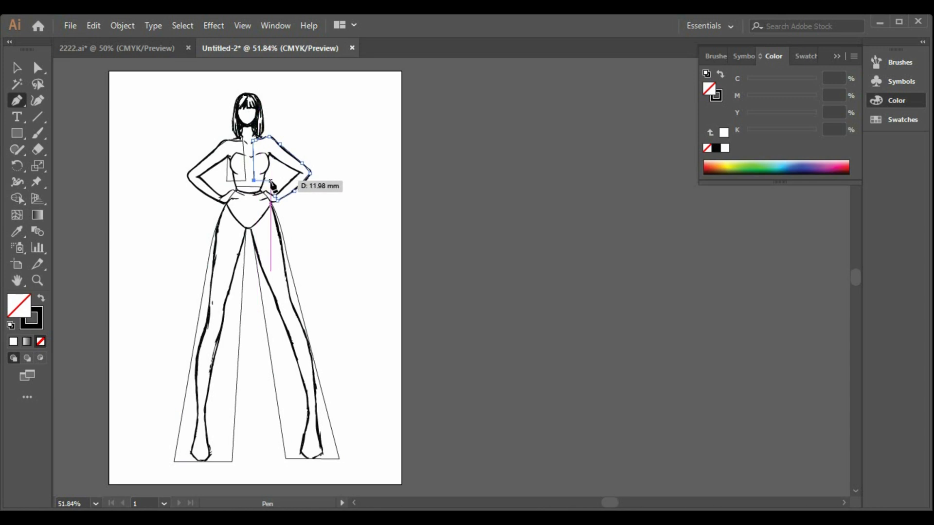
pyautogui.click(270, 181)
pyautogui.click(270, 154)
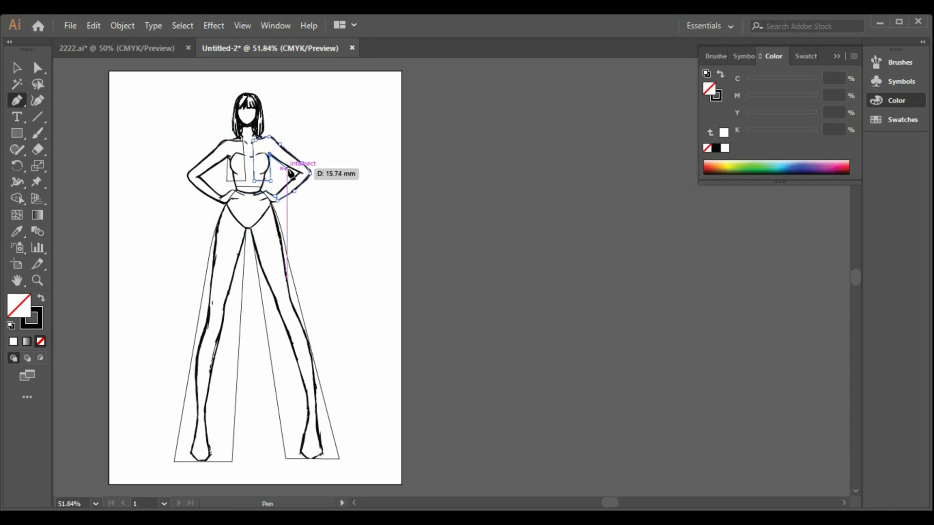
pyautogui.click(310, 173)
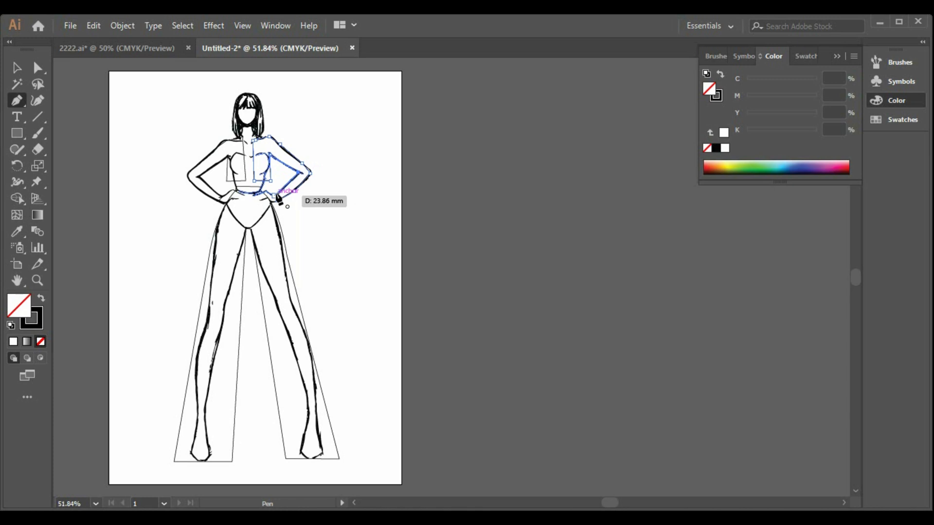
pyautogui.click(275, 196)
# Copy the black spotted pattern sample from 2222.ai and paste it into the Untitled-2 document.
pyautogui.click(13, 70)
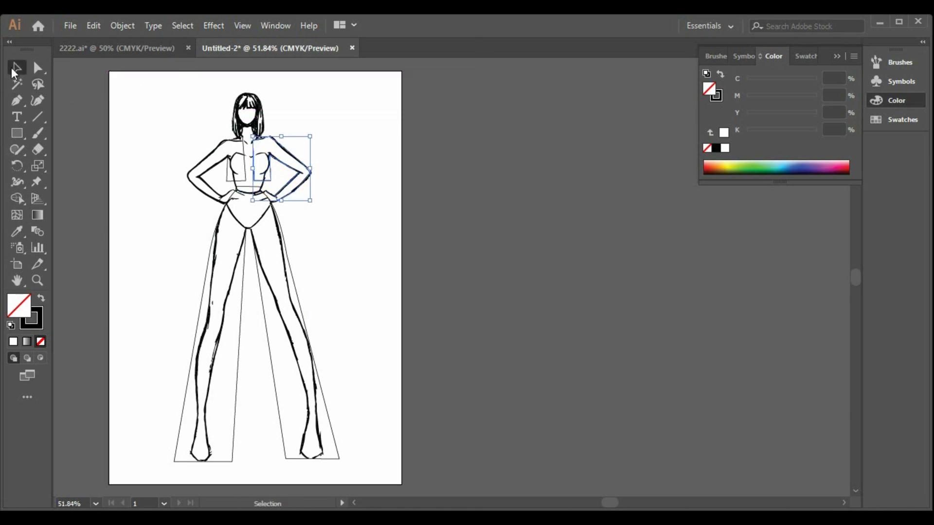
pyautogui.click(131, 52)
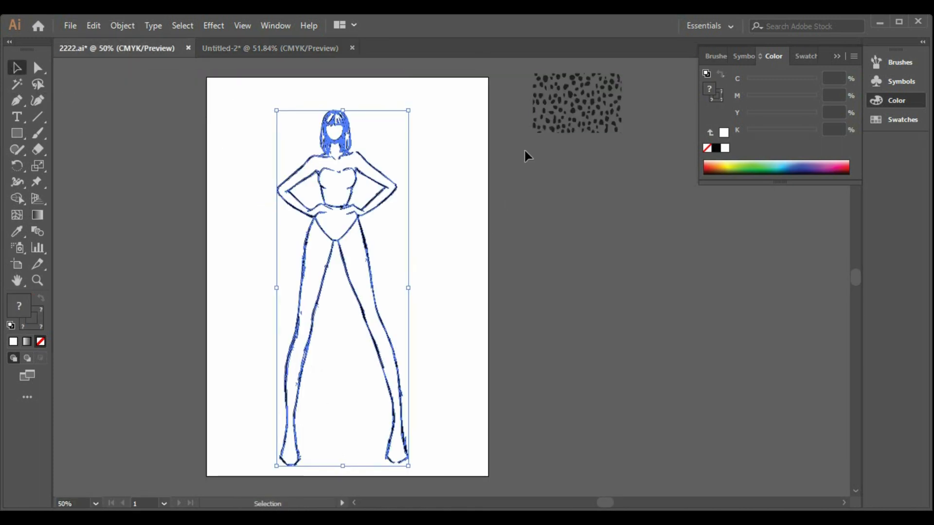
pyautogui.click(544, 118)
pyautogui.click(243, 48)
pyautogui.hotkey('ctrl', 'v')
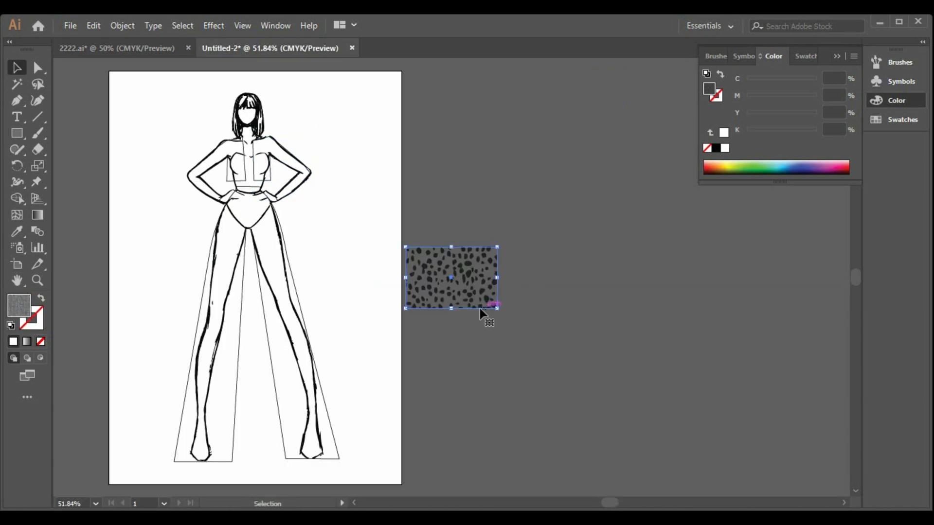
# Group both halves of the top and place a copy of the group beside the artboard, above the spotted sample.
pyautogui.click(263, 193)
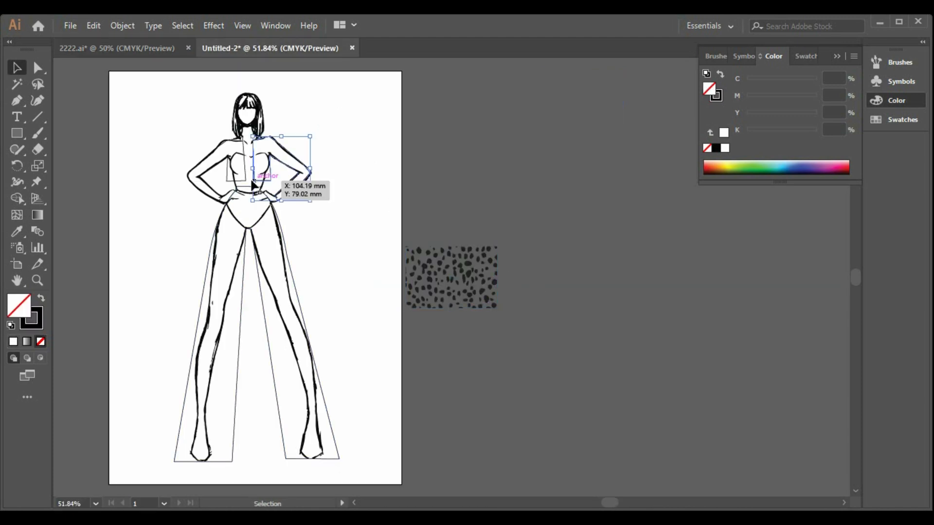
pyautogui.rightClick(241, 184)
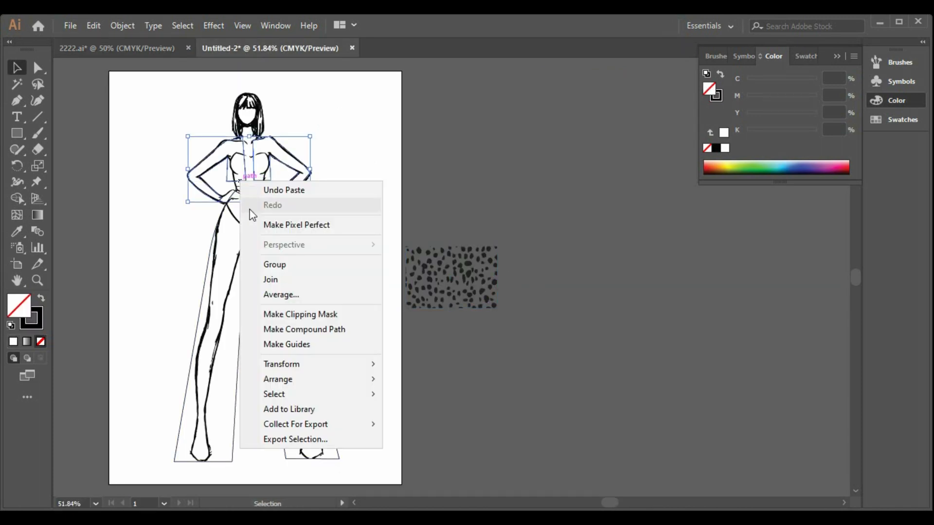
pyautogui.click(268, 266)
pyautogui.press('a')
pyautogui.hotkey('ctrl', 'c')
pyautogui.hotkey('ctrl', 'v')
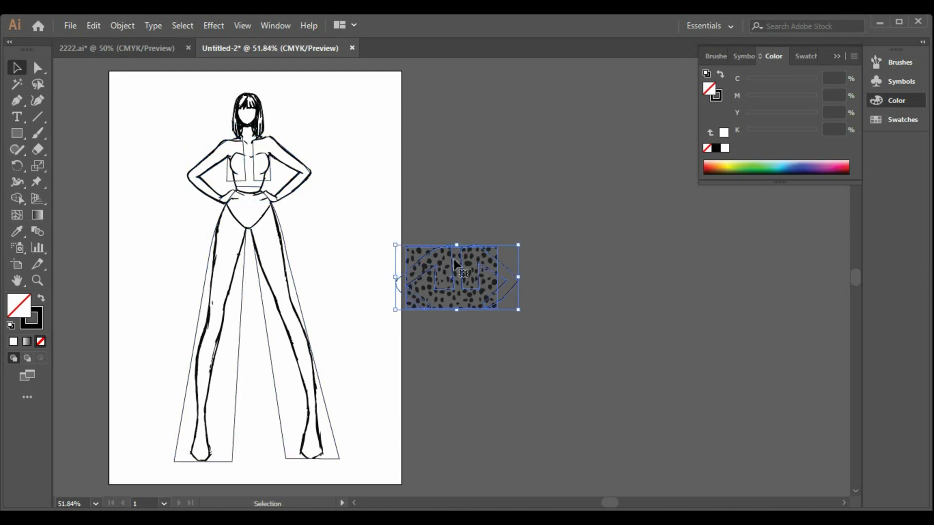
pyautogui.moveTo(513, 275); pyautogui.dragTo(537, 128)
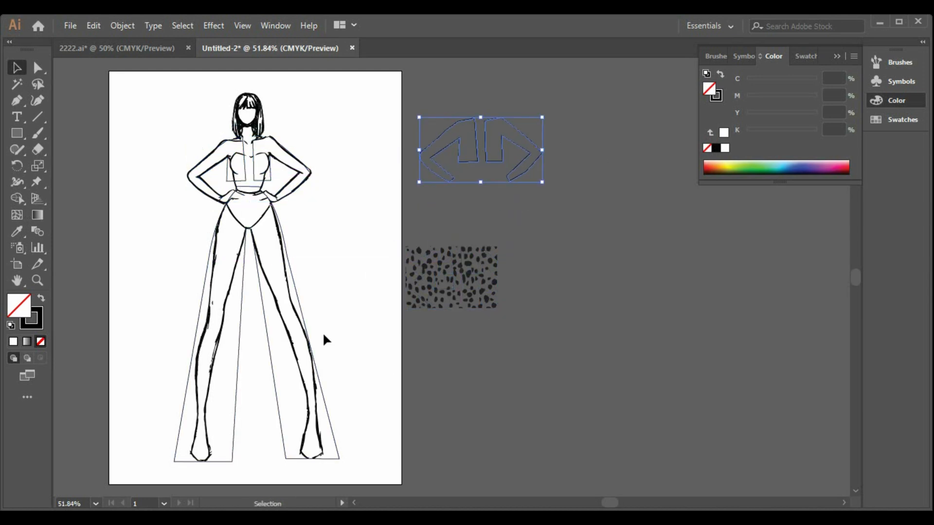
# Duplicate the trouser outline and place the copy beside the artboard, clear of the spotted sample.
pyautogui.click(310, 329)
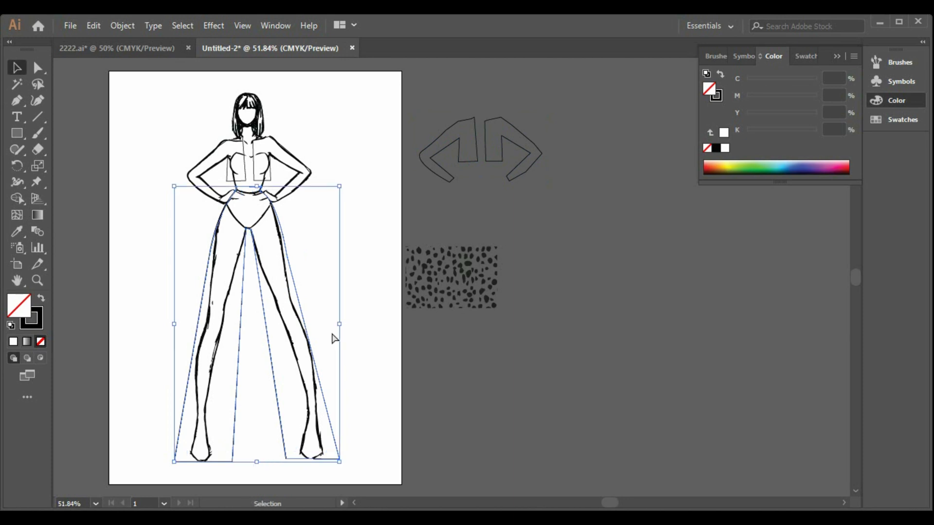
pyautogui.hotkey('ctrl', 'c')
pyautogui.hotkey('ctrl', 'v')
pyautogui.moveTo(529, 374); pyautogui.dragTo(647, 406)
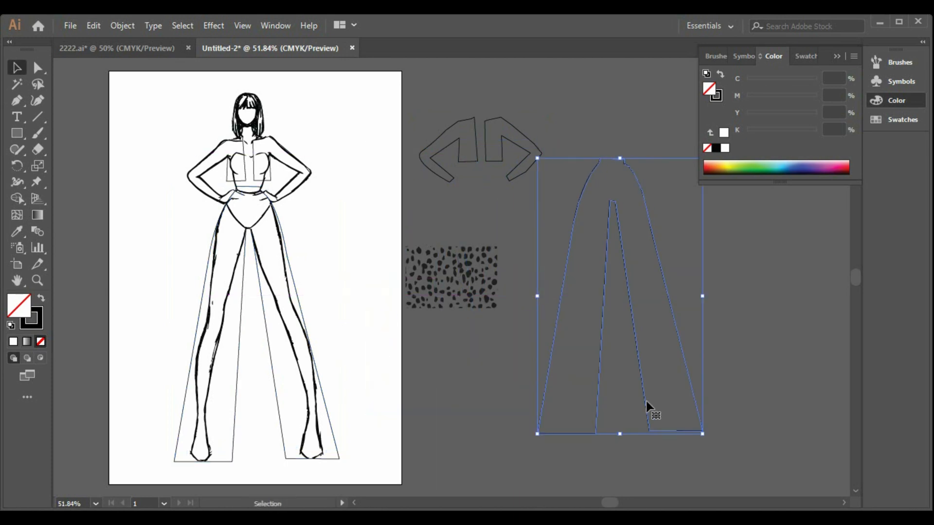
# Fill the original top and trousers on the figure with solid white.
pyautogui.click(256, 179)
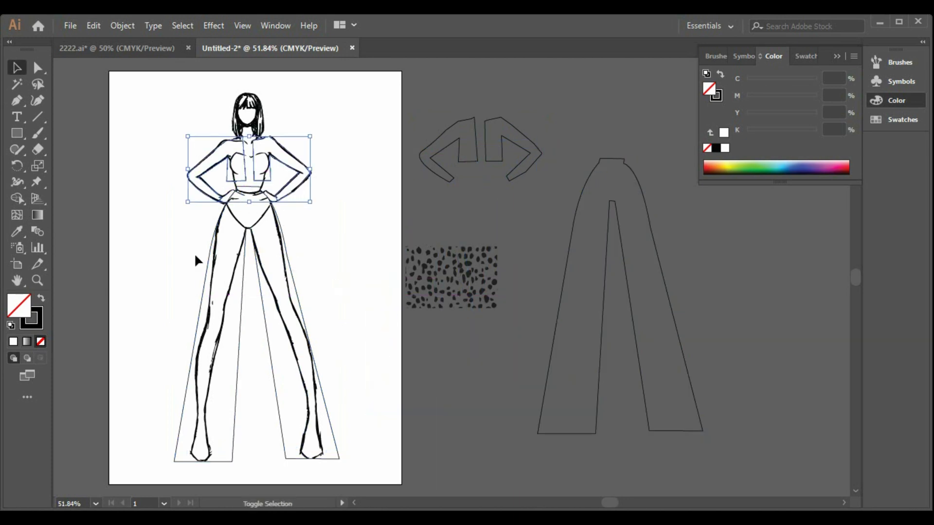
pyautogui.keyDown('shift'); pyautogui.click(241, 315); pyautogui.keyUp('shift')
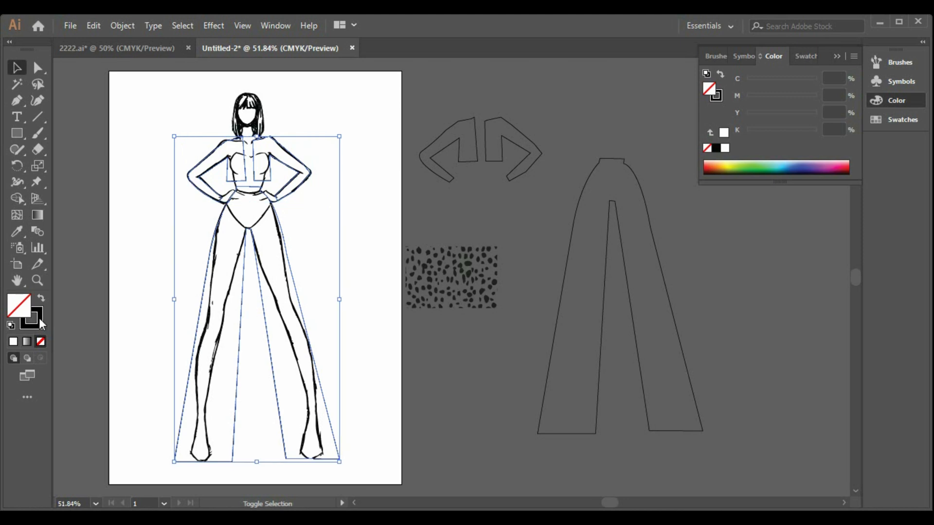
pyautogui.click(18, 340)
pyautogui.click(114, 290)
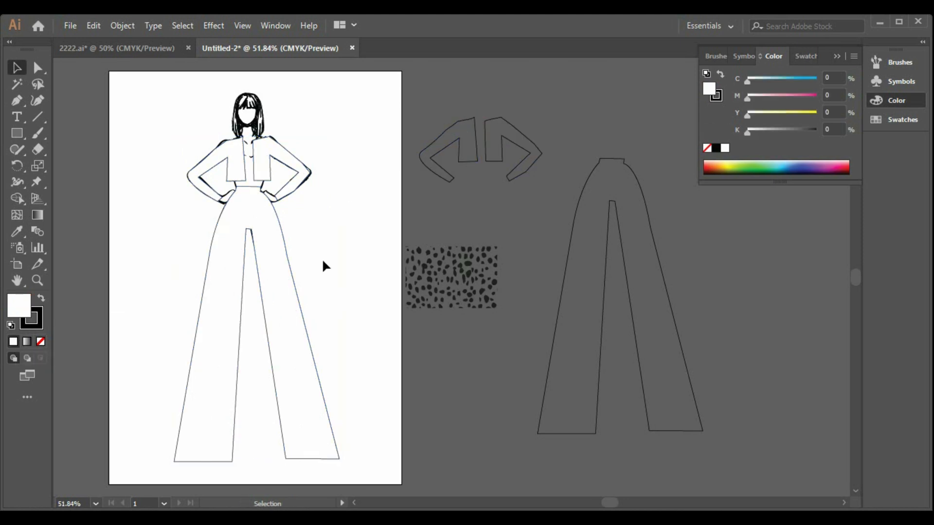
# Apply the spotted sample's pattern fill to the copied top and trousers with the Eyedropper.
pyautogui.click(503, 151)
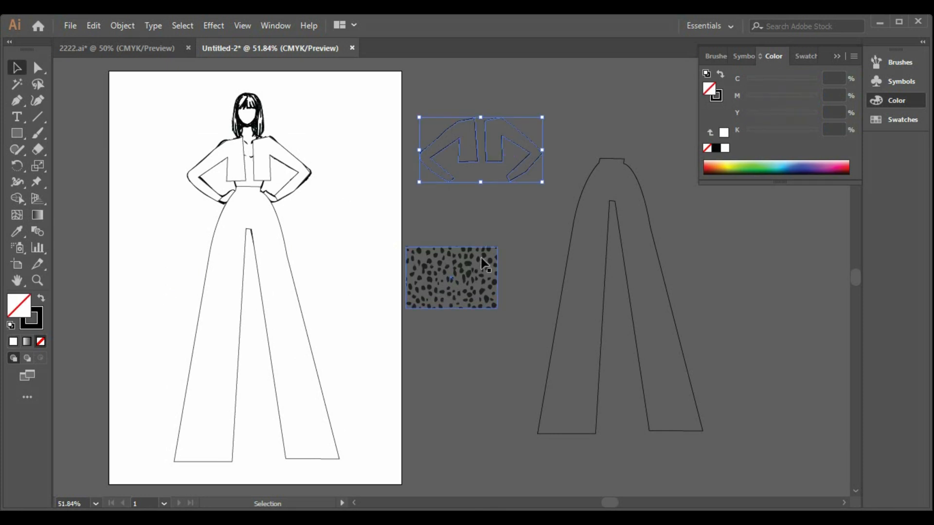
pyautogui.keyDown('shift'); pyautogui.click(573, 221); pyautogui.keyUp('shift')
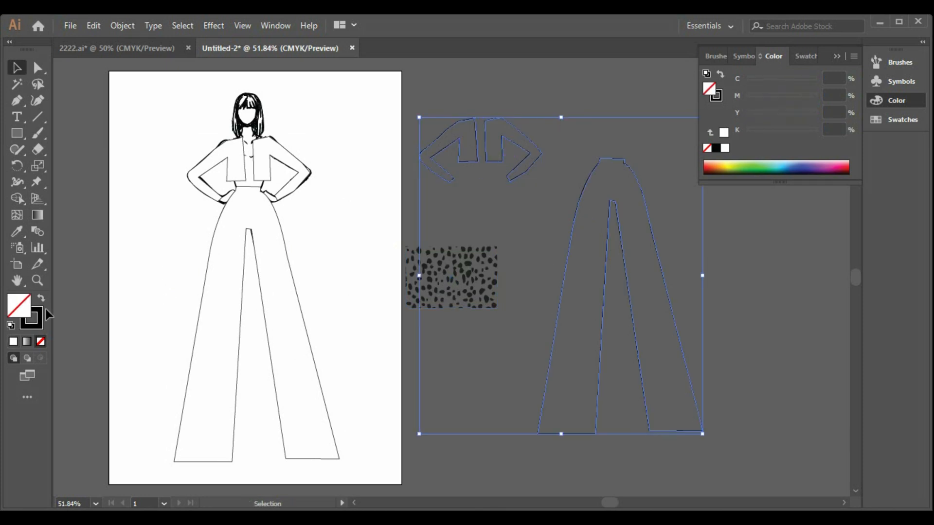
pyautogui.click(18, 232)
pyautogui.click(479, 285)
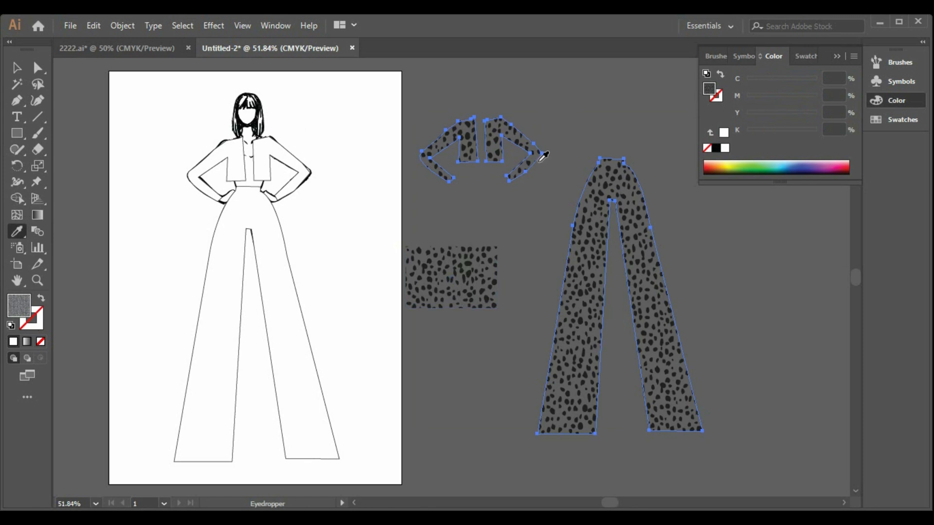
pyautogui.click(17, 68)
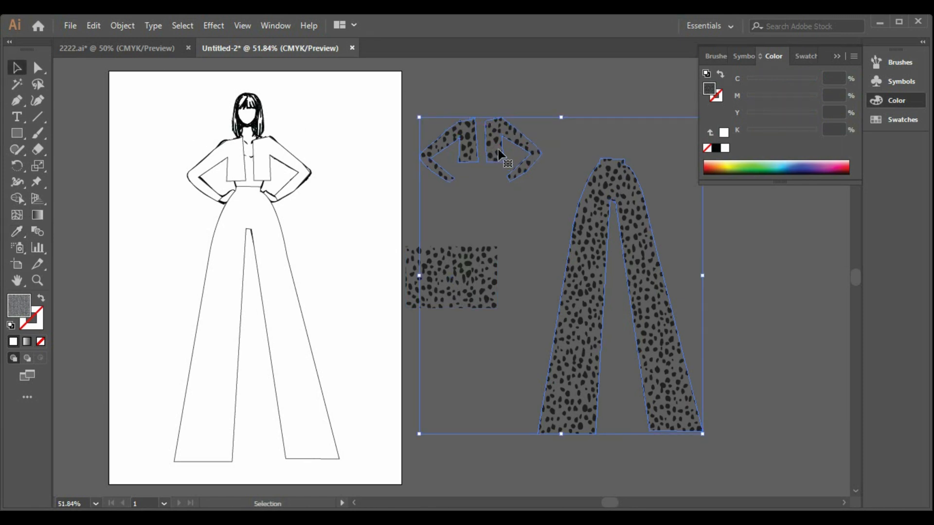
# Move the spotted top and trousers onto the figure, aligned exactly over their white-filled originals.
pyautogui.moveTo(503, 155); pyautogui.dragTo(269, 174)
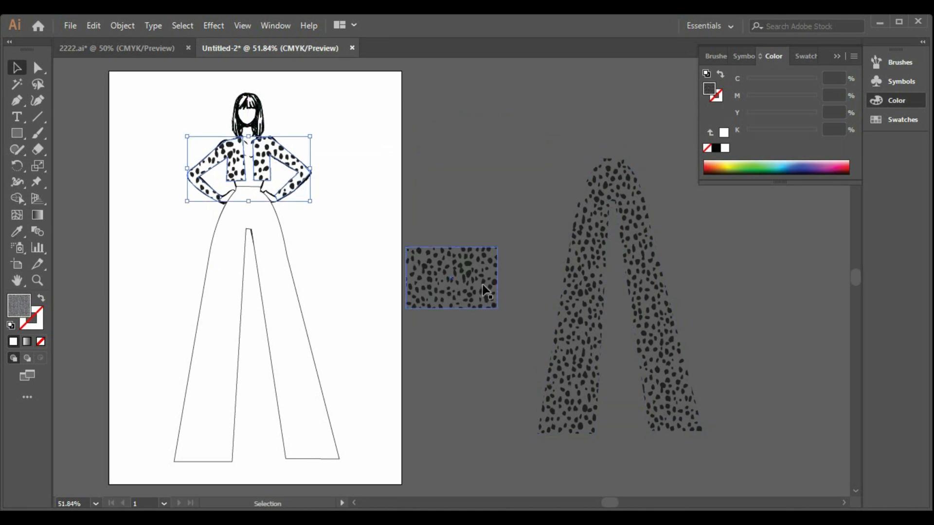
pyautogui.moveTo(614, 268); pyautogui.dragTo(242, 289)
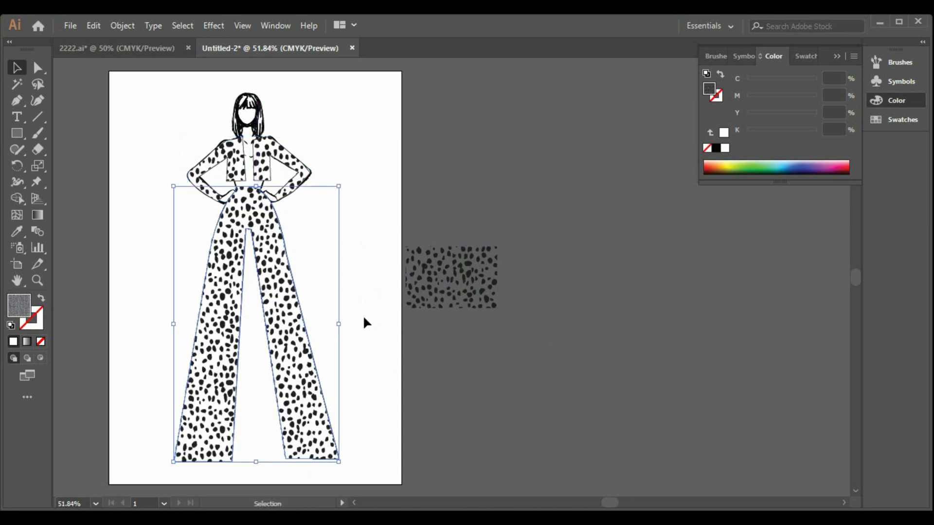
pyautogui.click(374, 349)
# Delete the spotted pattern sample beside the artboard.
pyautogui.click(475, 281)
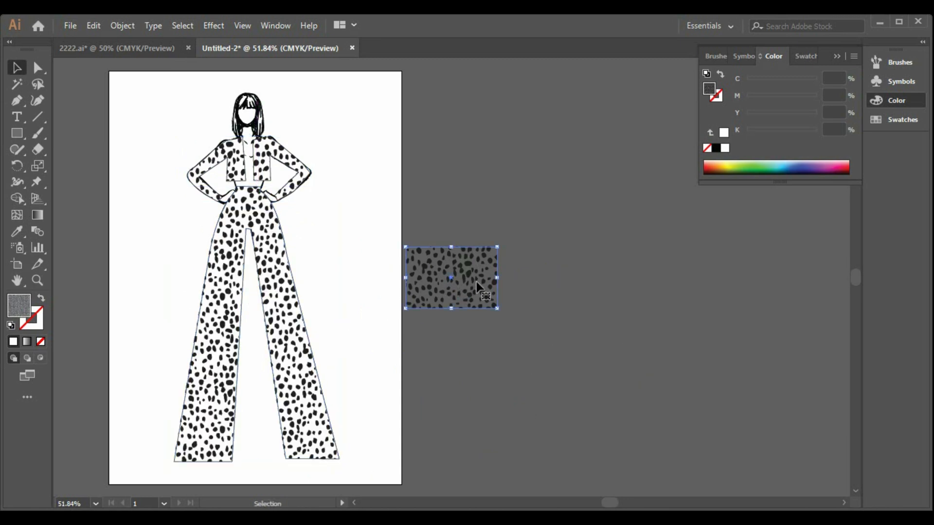
pyautogui.press('Delete')
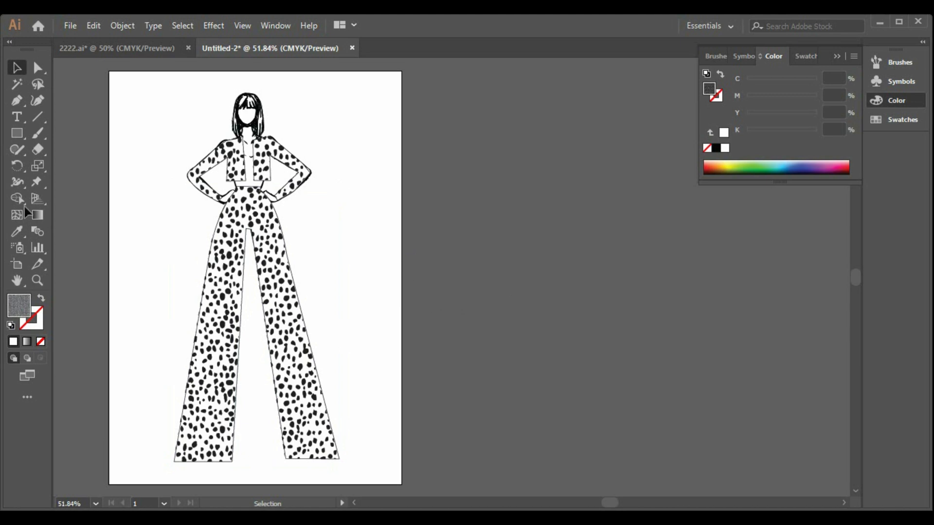
pyautogui.click(17, 133)
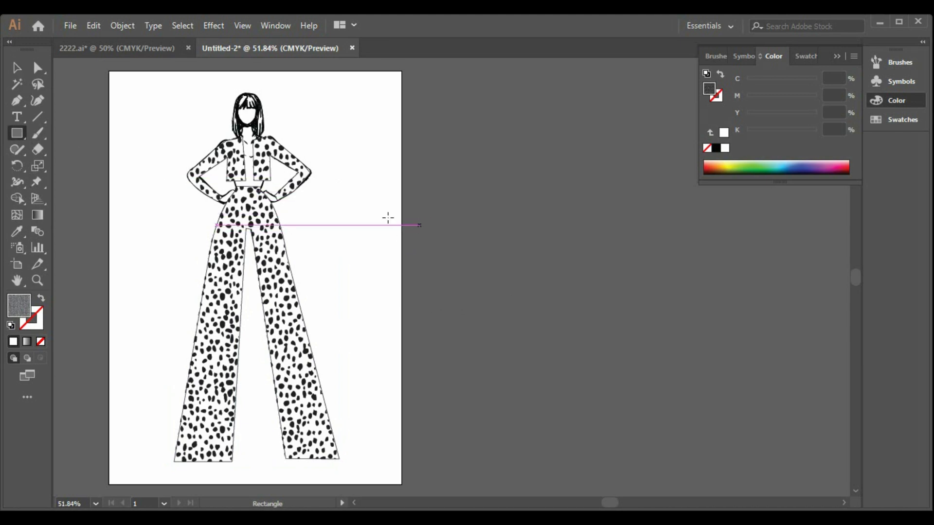
pyautogui.click(17, 68)
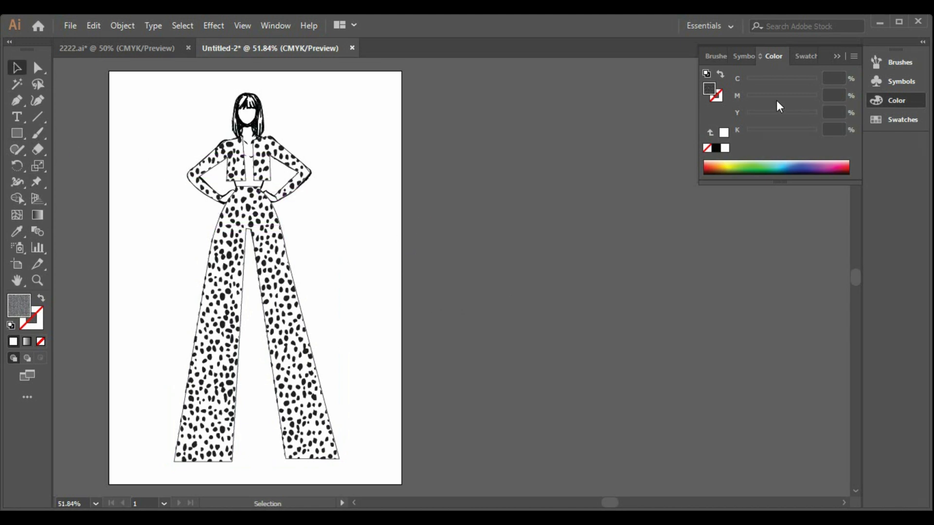
pyautogui.click(801, 57)
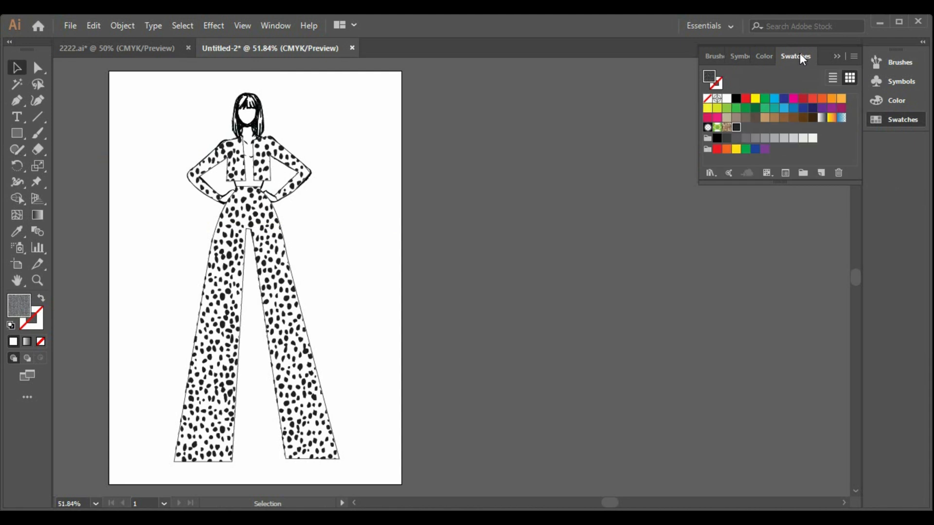
pyautogui.click(713, 179)
# Open the Florid Vector Pack symbol library and place its symmetrical ornament with arrow-shaped ends beside the trousers.
pyautogui.click(735, 56)
pyautogui.click(712, 172)
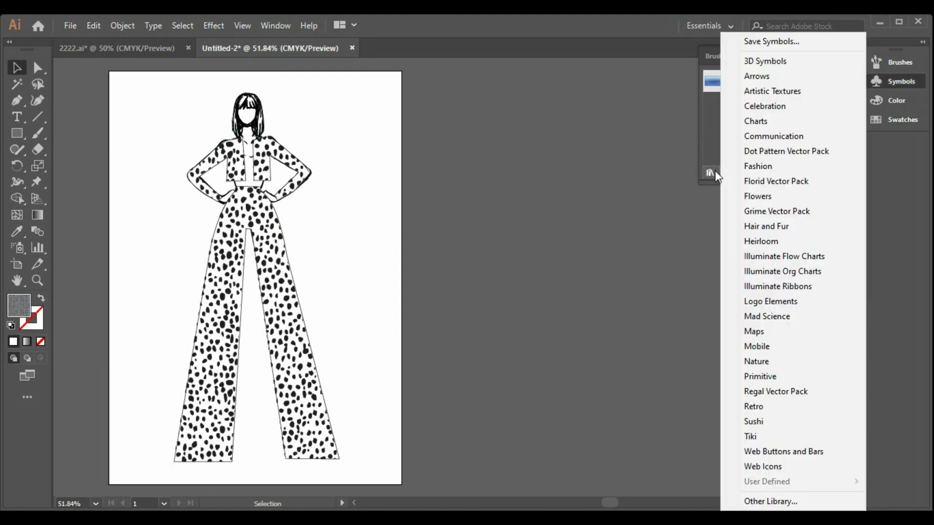
pyautogui.click(778, 167)
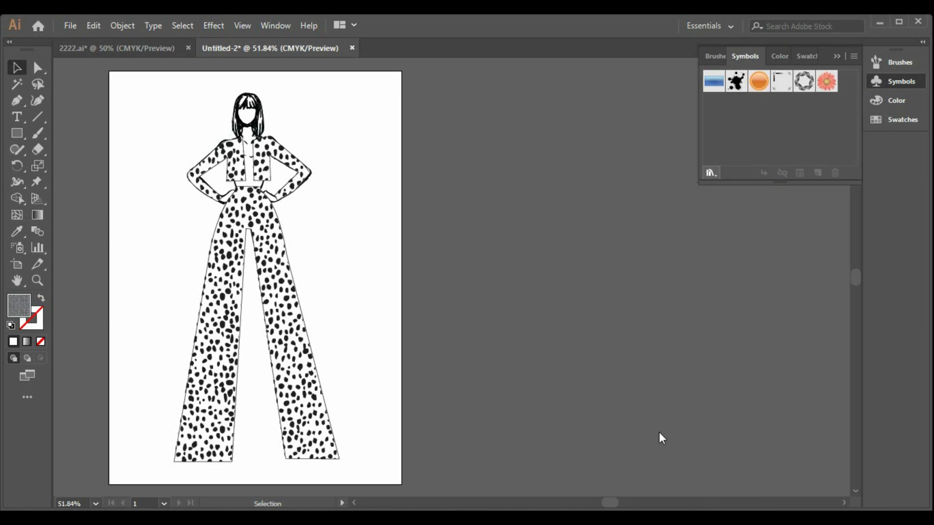
pyautogui.click(435, 323)
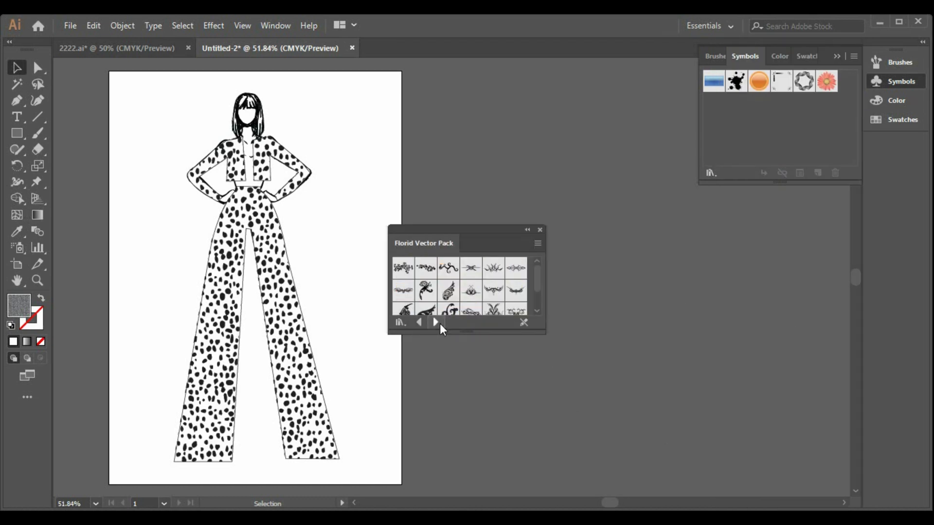
pyautogui.moveTo(486, 241); pyautogui.dragTo(558, 221)
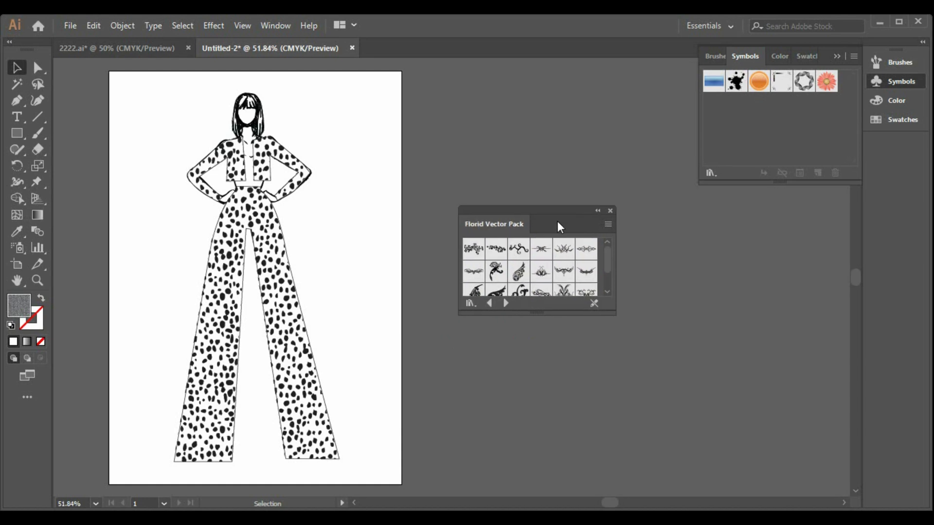
pyautogui.moveTo(542, 344); pyautogui.dragTo(543, 386)
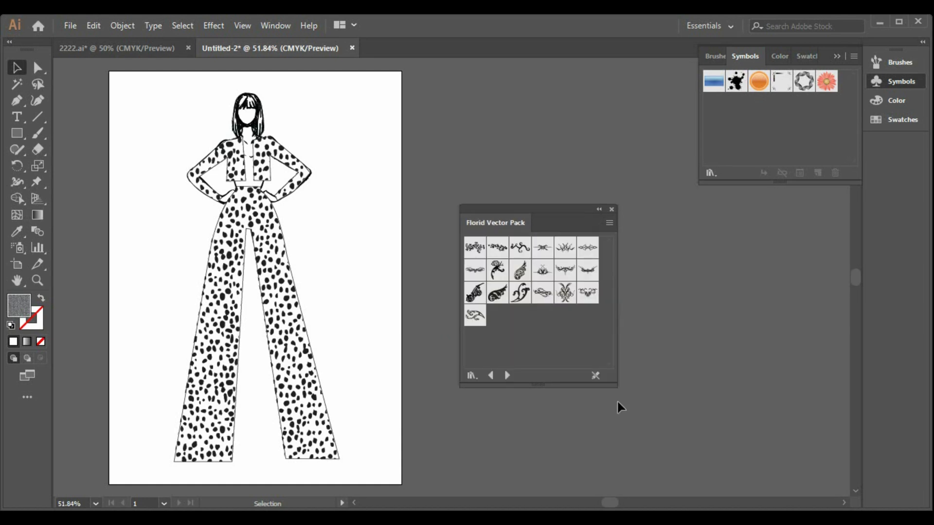
pyautogui.moveTo(589, 252); pyautogui.dragTo(400, 291)
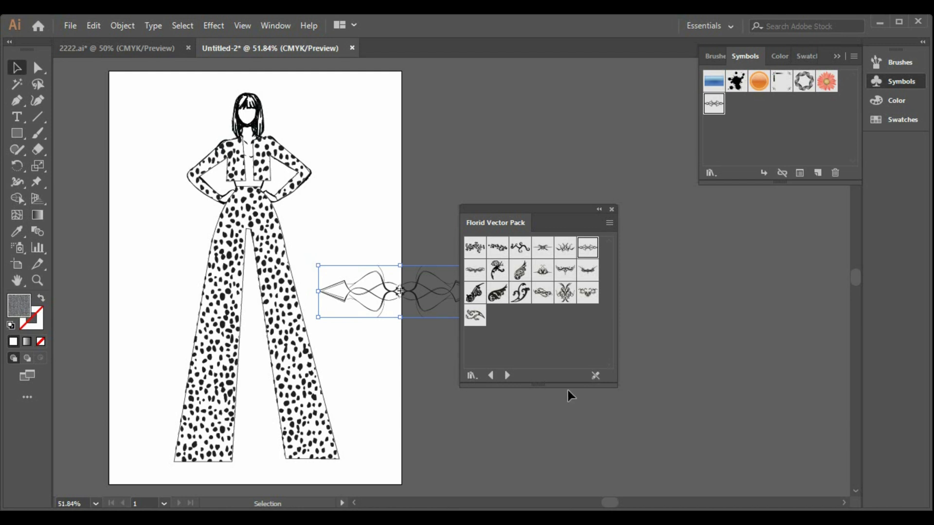
pyautogui.click(612, 209)
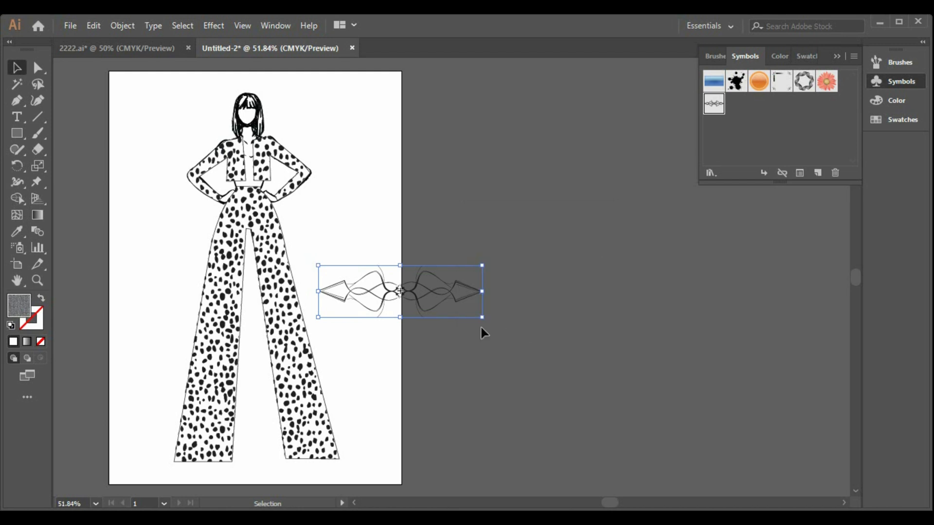
# Break the placed ornament's link to its symbol so that its paths can be edited.
pyautogui.click(419, 294)
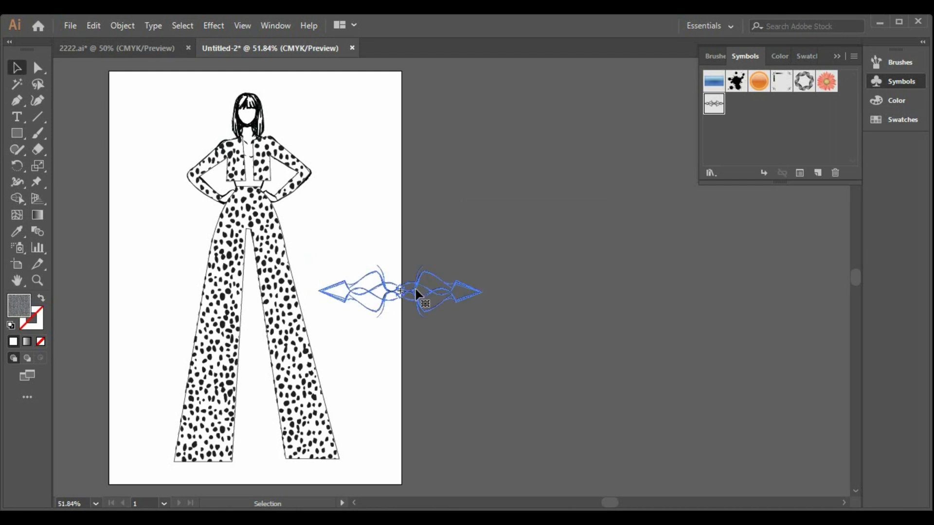
pyautogui.doubleClick(419, 293)
pyautogui.click(537, 290)
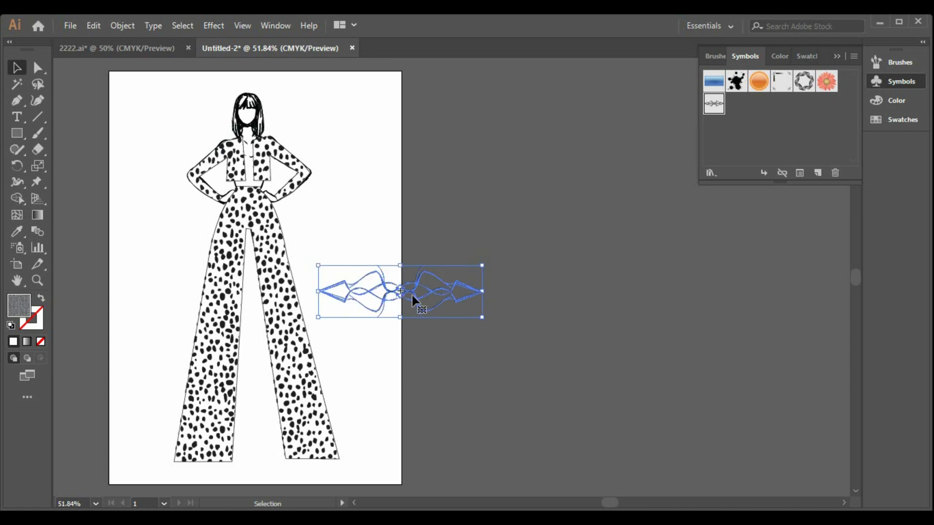
pyautogui.click(542, 297)
pyautogui.click(407, 310)
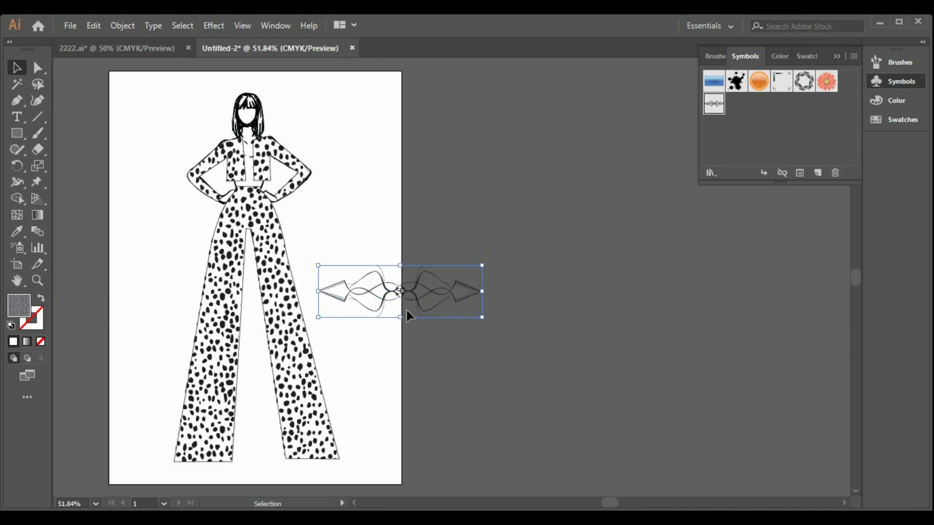
pyautogui.rightClick(403, 299)
pyautogui.click(471, 372)
pyautogui.click(593, 373)
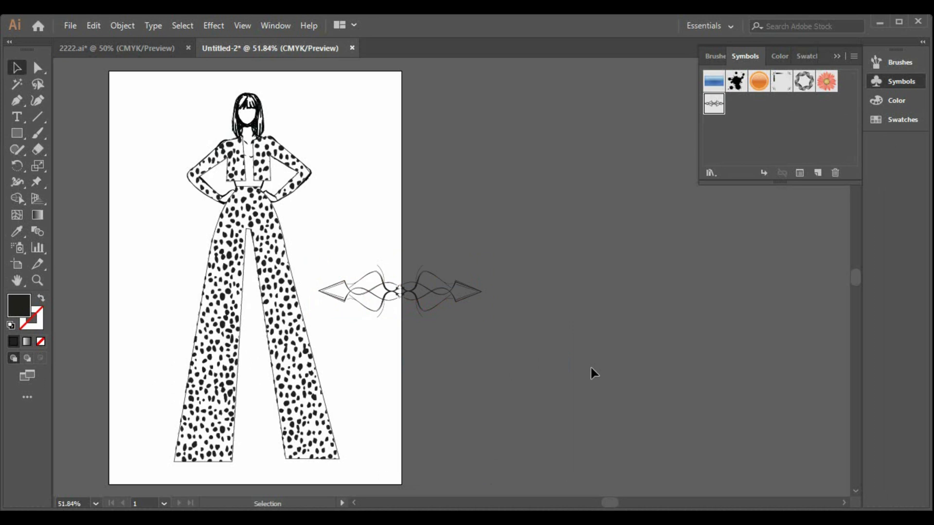
# Select all the ornament's parts and apply the trousers' spotted pattern fill to them with the Eyedropper.
pyautogui.click(417, 292)
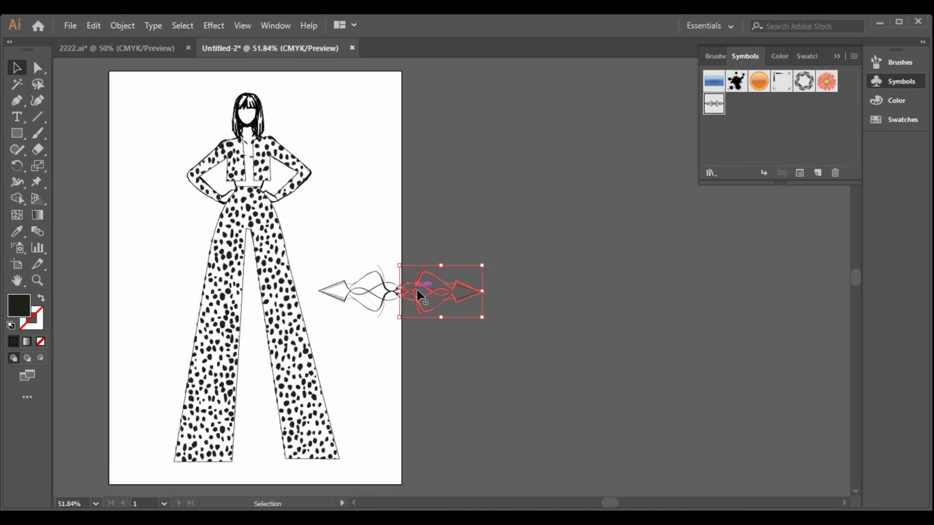
pyautogui.click(387, 297)
pyautogui.click(361, 253)
pyautogui.moveTo(357, 255); pyautogui.dragTo(561, 369)
pyautogui.click(17, 232)
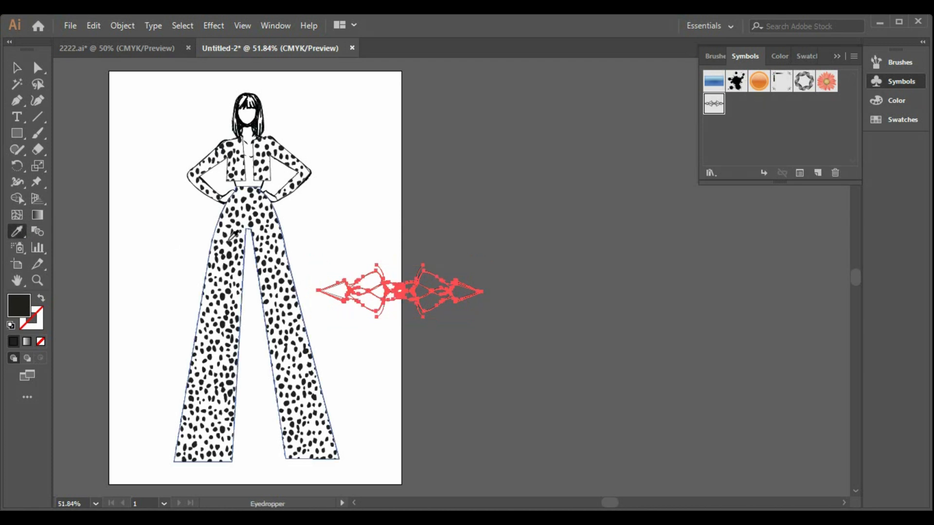
pyautogui.click(229, 243)
pyautogui.press('v')
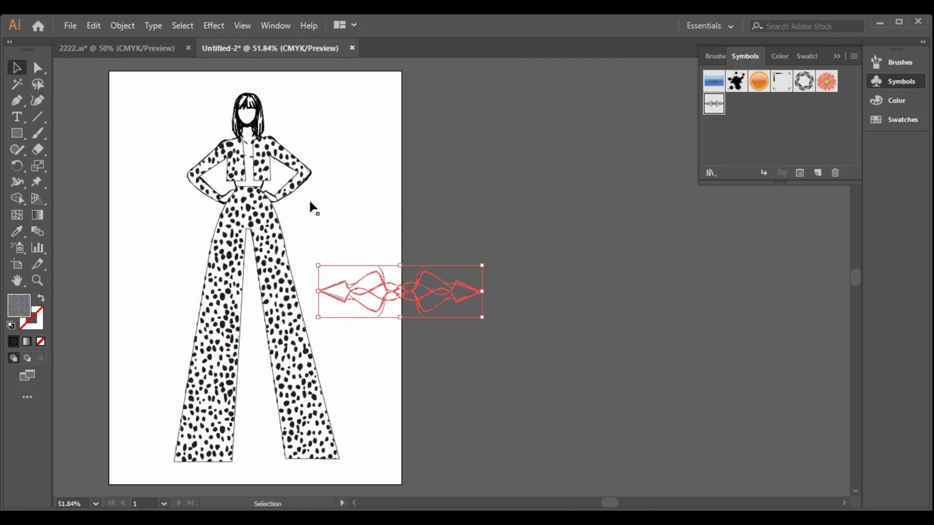
pyautogui.click(608, 470)
# Give the whole ornament a black stroke.
pyautogui.moveTo(462, 339); pyautogui.dragTo(339, 252)
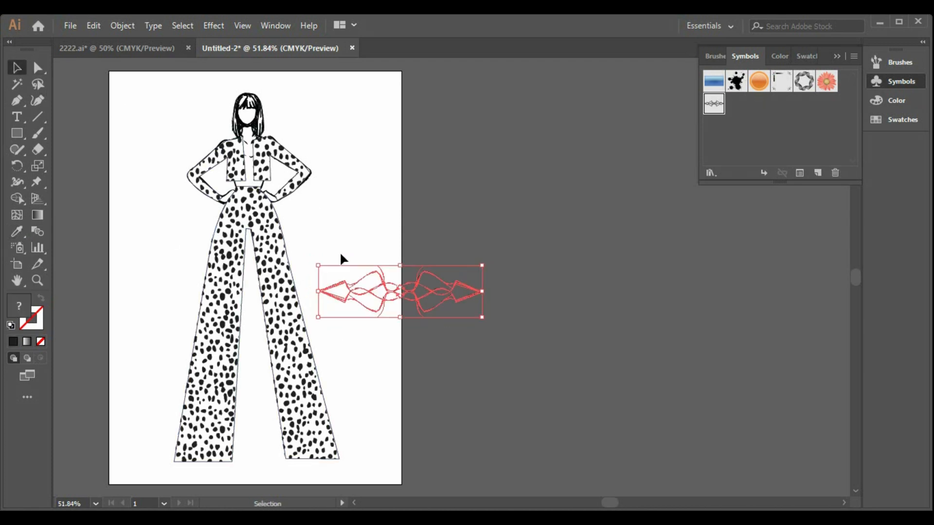
pyautogui.click(34, 320)
pyautogui.click(716, 148)
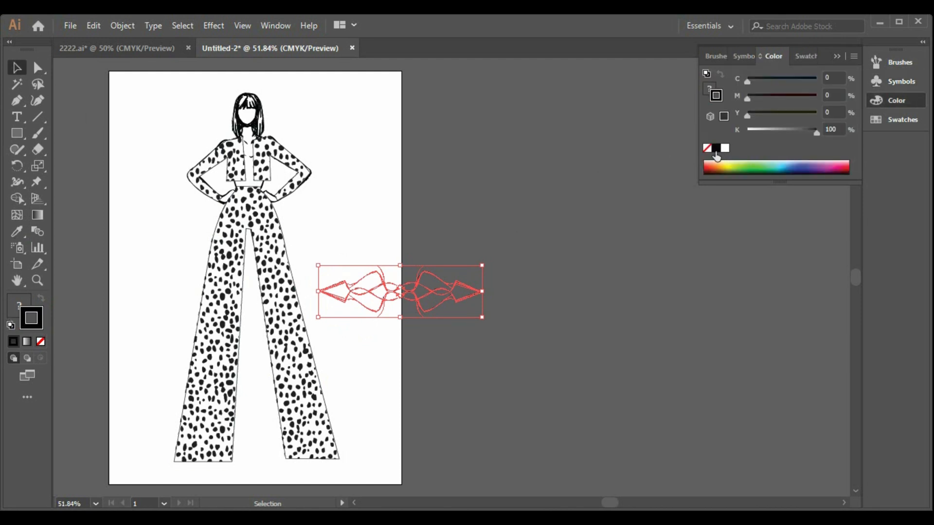
pyautogui.click(623, 416)
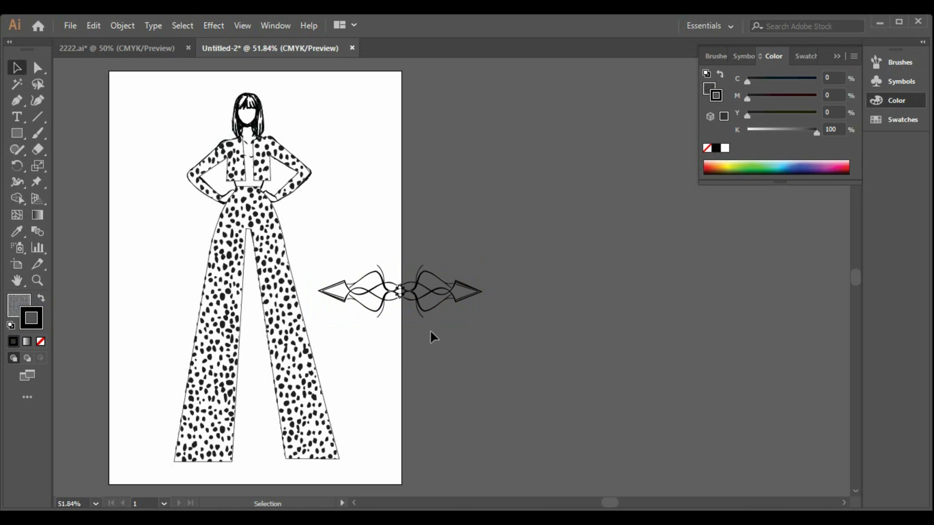
# Swap the ornament's fill and stroke.
pyautogui.moveTo(430, 333); pyautogui.dragTo(361, 247)
pyautogui.click(42, 299)
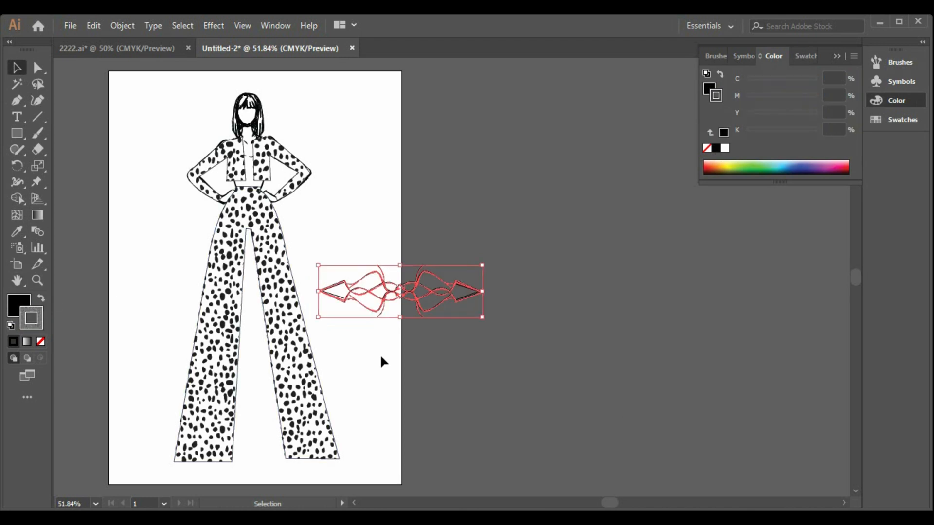
pyautogui.click(504, 358)
# Reapply the trousers' spotted fill to the whole ornament with the Eyedropper.
pyautogui.moveTo(504, 357); pyautogui.dragTo(366, 269)
pyautogui.click(19, 299)
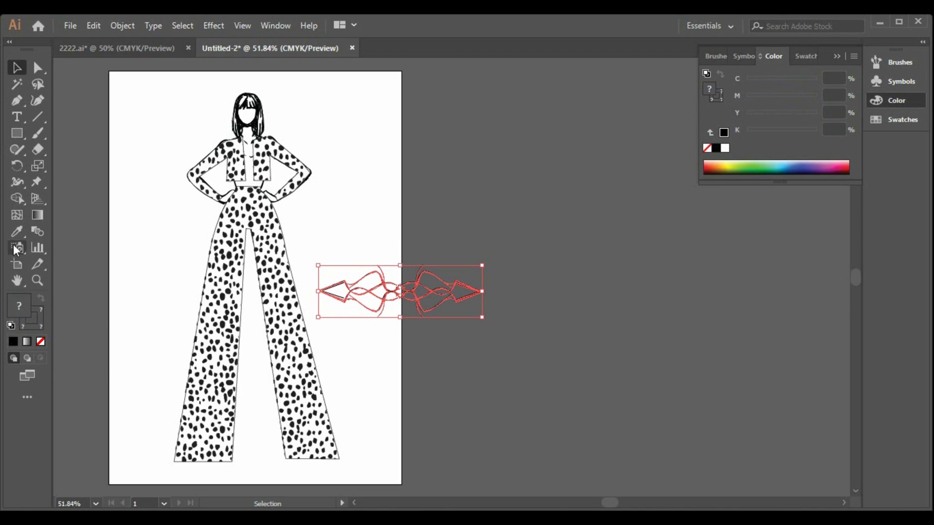
pyautogui.click(17, 231)
pyautogui.click(233, 239)
pyautogui.press('v')
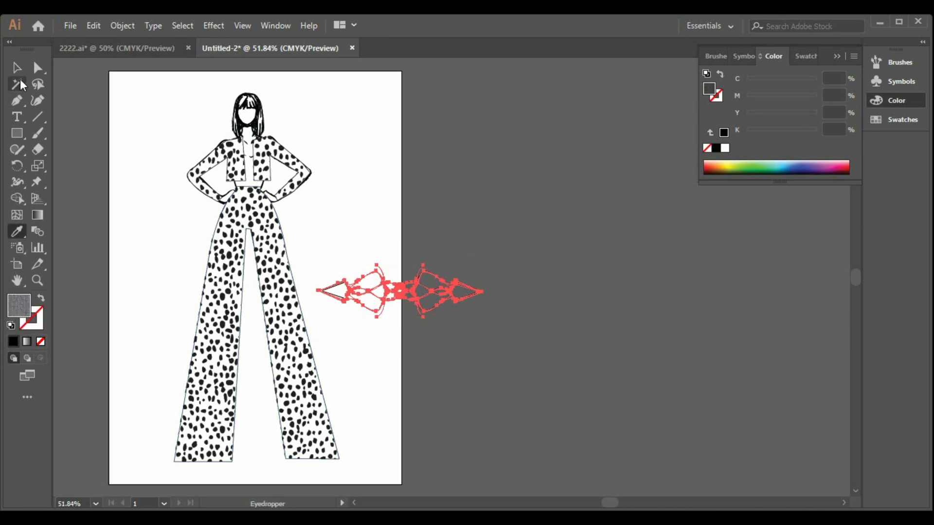
# Delete the ornament beside the trousers.
pyautogui.click(551, 364)
pyautogui.moveTo(484, 325); pyautogui.dragTo(329, 262)
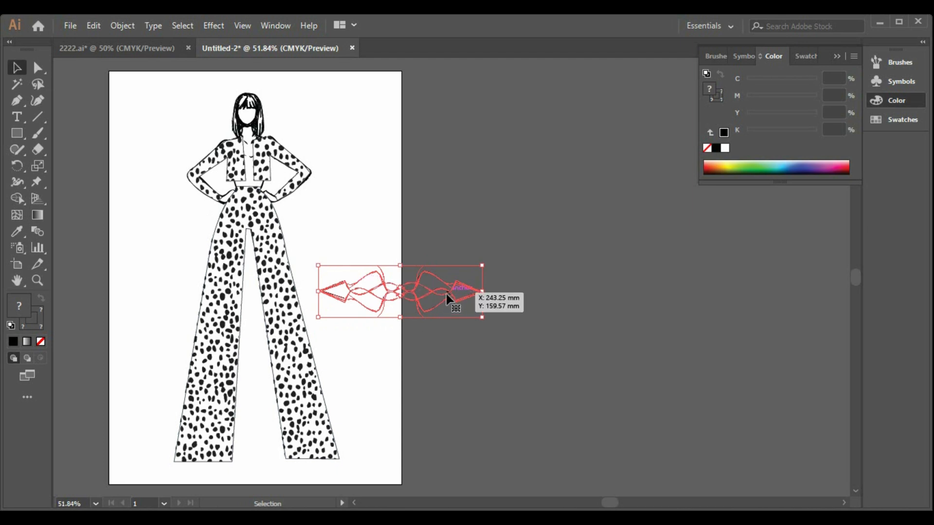
pyautogui.press('Delete')
# Open the Heirloom symbol library and enlarge it to show all of its symbols.
pyautogui.click(737, 58)
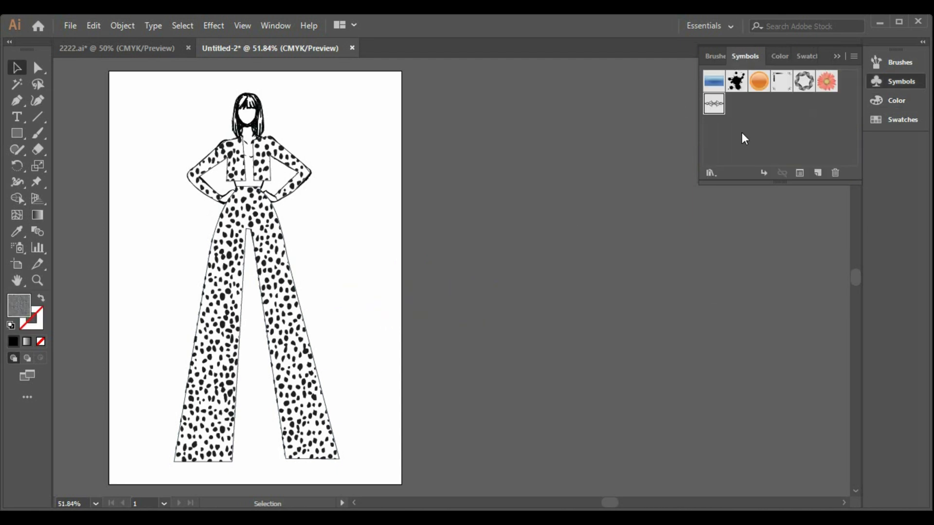
pyautogui.click(711, 172)
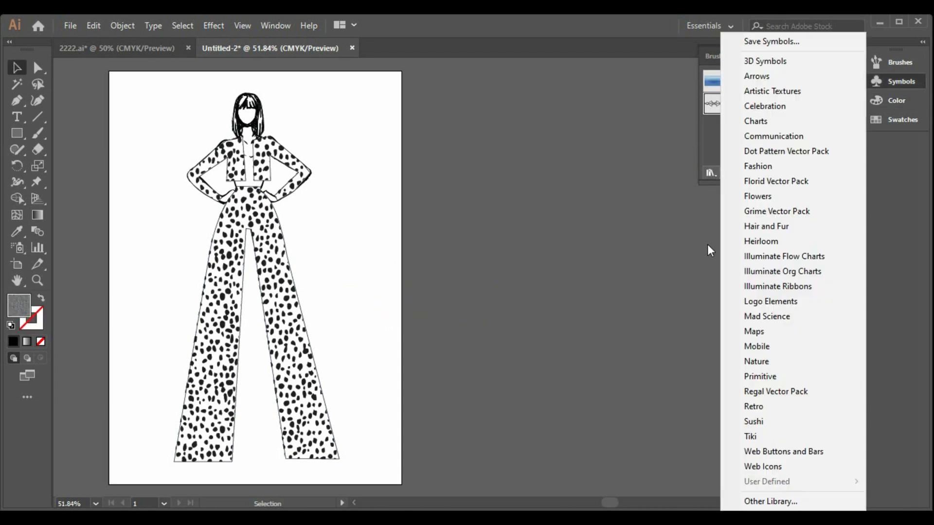
pyautogui.click(768, 237)
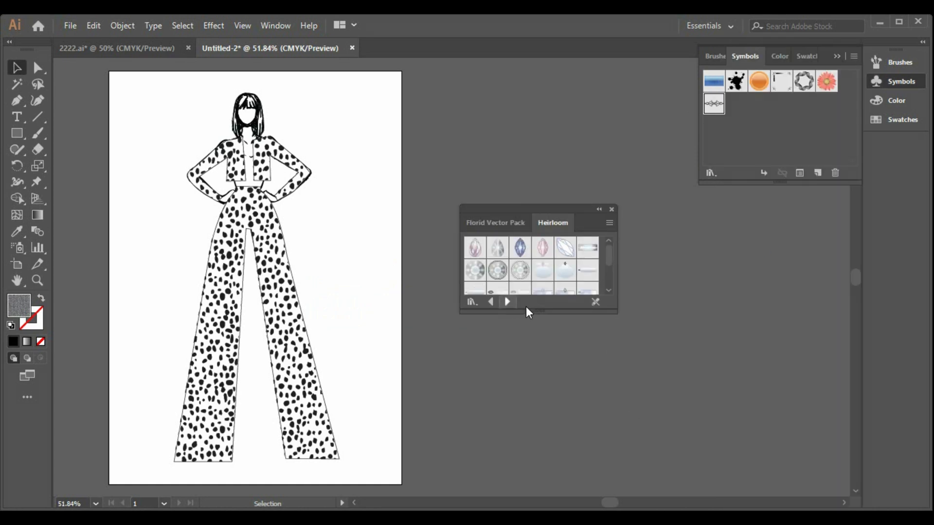
pyautogui.moveTo(544, 314); pyautogui.dragTo(538, 401)
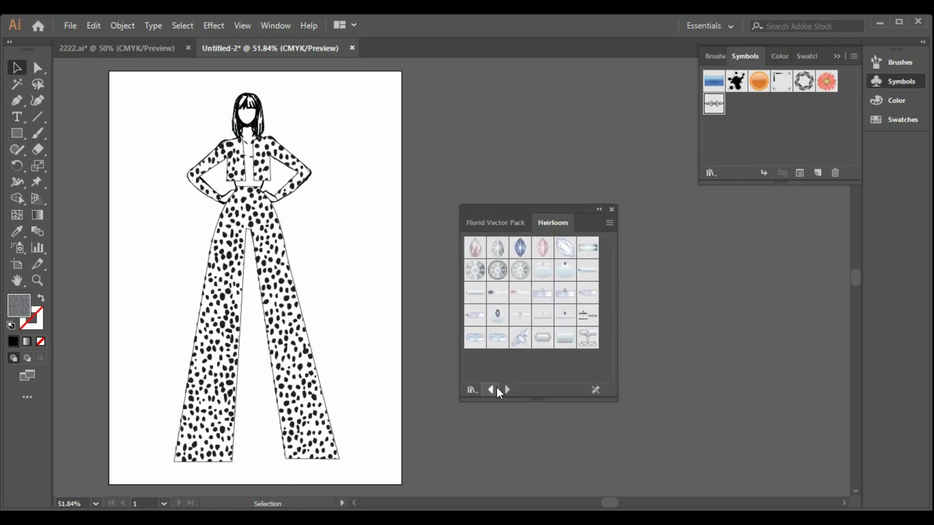
# Browse the symbol libraries to Illuminate Ribbons and place its last ribbon symbol just outside the artboard.
pyautogui.click(493, 388)
pyautogui.click(493, 388)
pyautogui.click(512, 388)
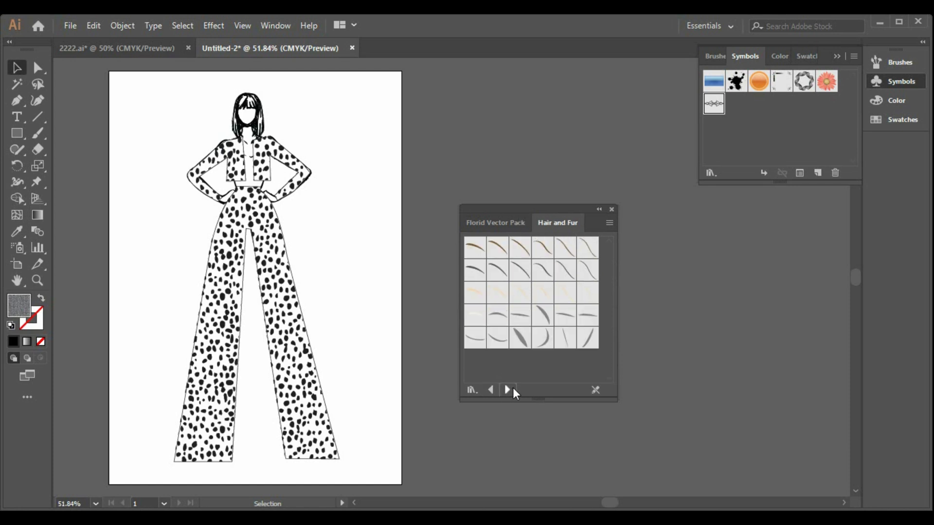
pyautogui.click(513, 388)
pyautogui.click(512, 388)
pyautogui.click(513, 388)
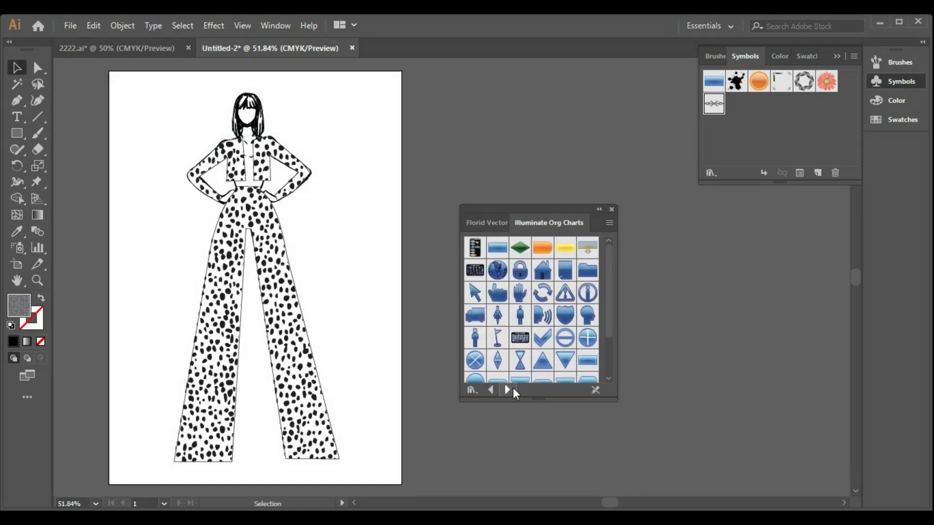
pyautogui.click(507, 389)
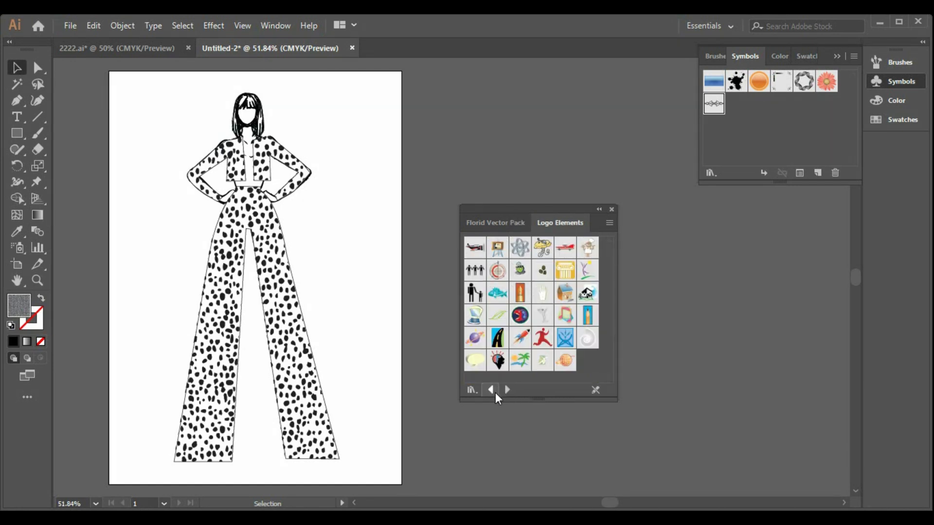
pyautogui.click(494, 392)
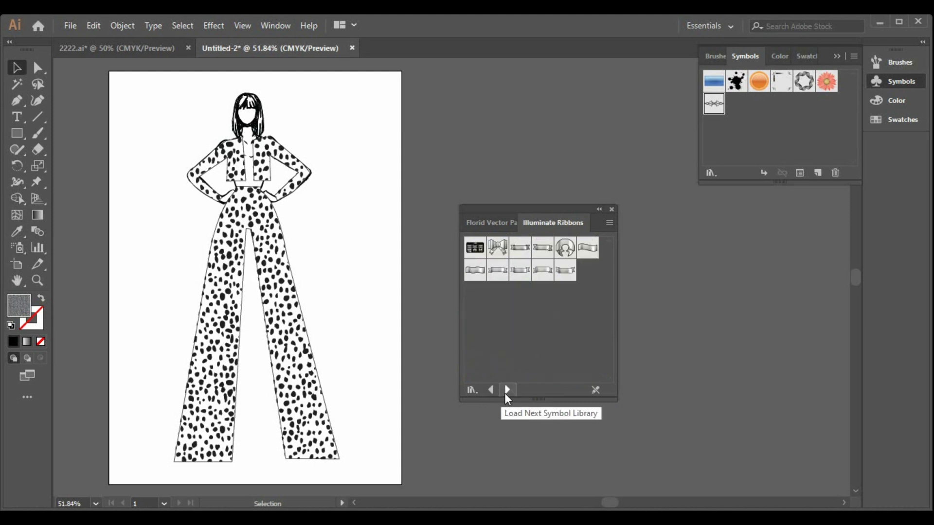
pyautogui.moveTo(565, 270); pyautogui.dragTo(416, 332)
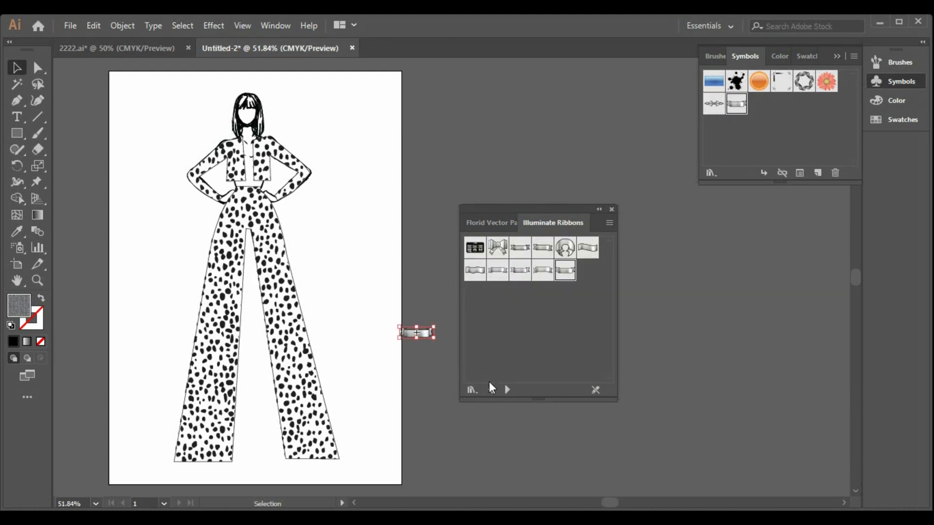
pyautogui.click(612, 209)
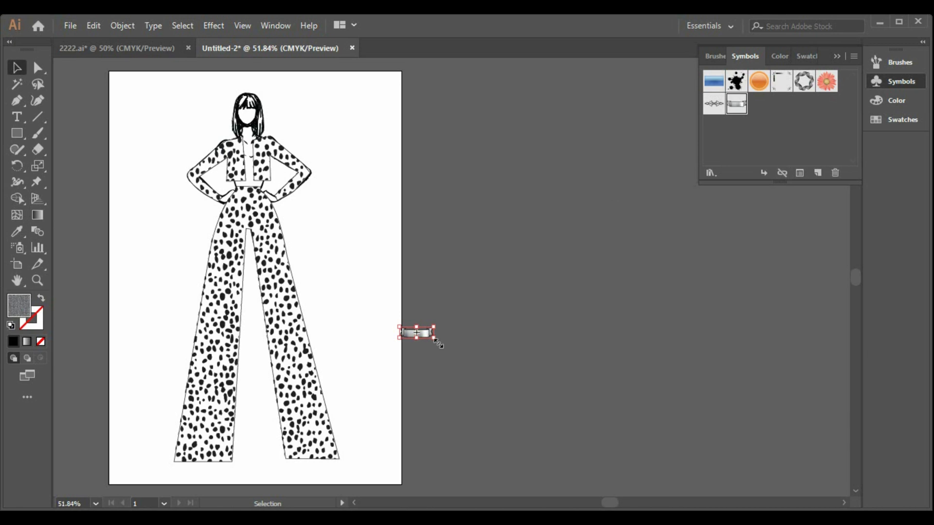
# Move the placed ribbon farther out into the empty canvas beside the artboard.
pyautogui.rightClick(415, 332)
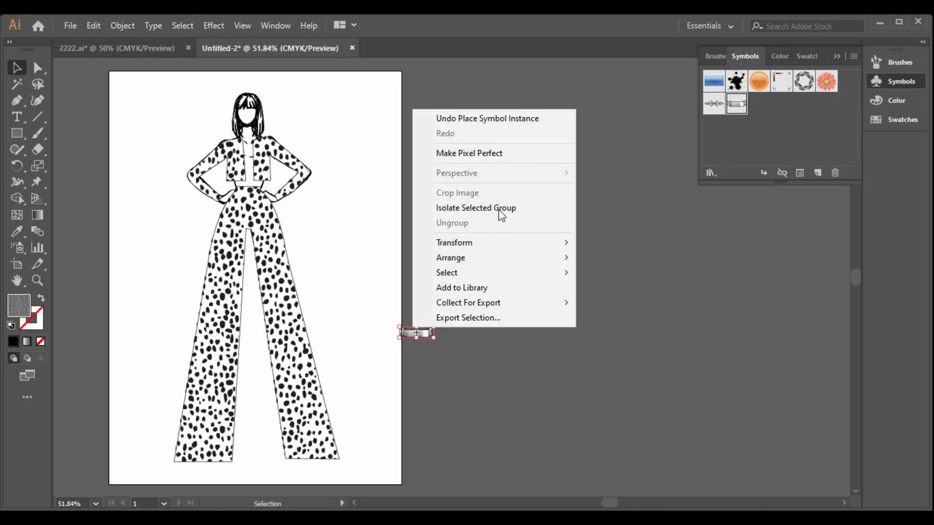
pyautogui.click(404, 346)
pyautogui.rightClick(418, 333)
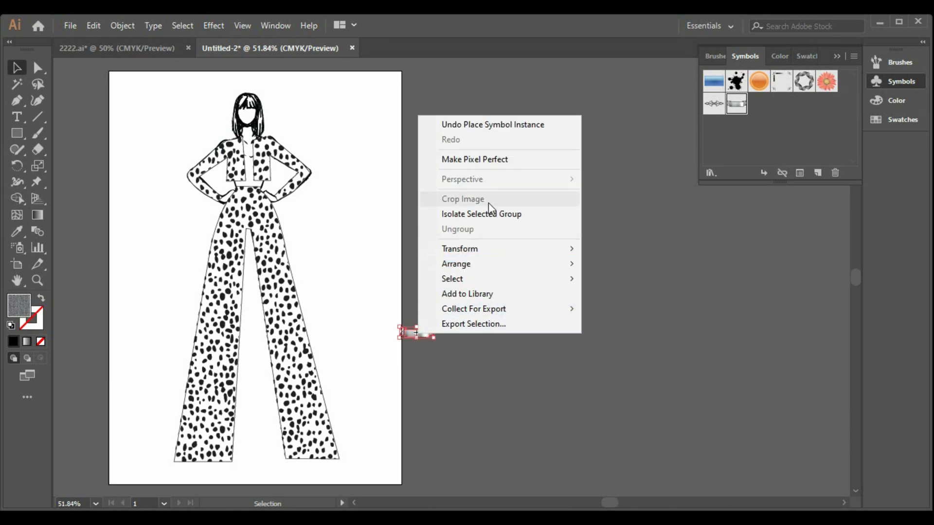
pyautogui.click(485, 357)
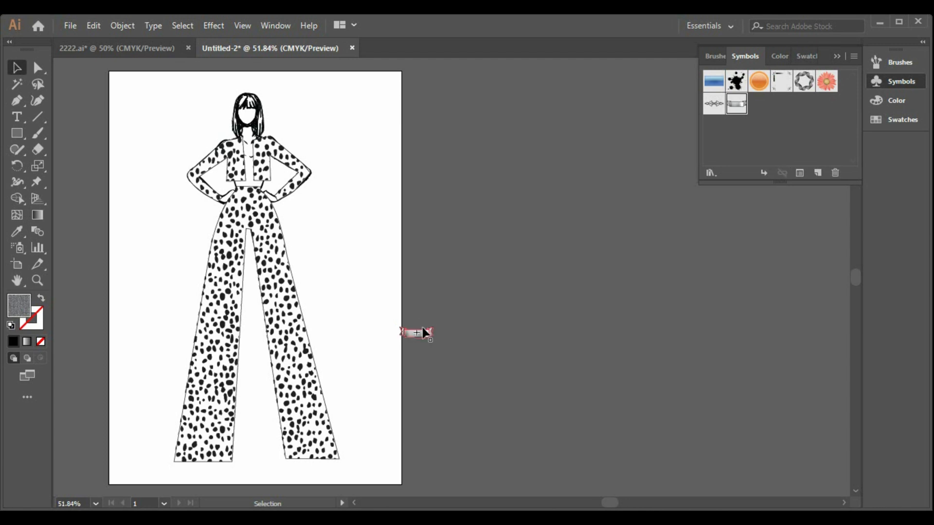
pyautogui.moveTo(422, 336); pyautogui.dragTo(506, 265)
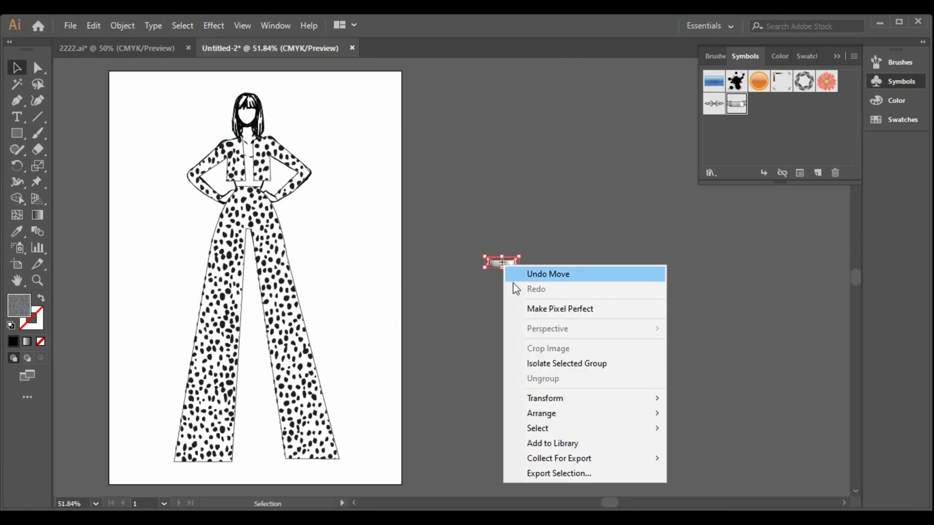
pyautogui.rightClick(502, 264)
pyautogui.click(502, 260)
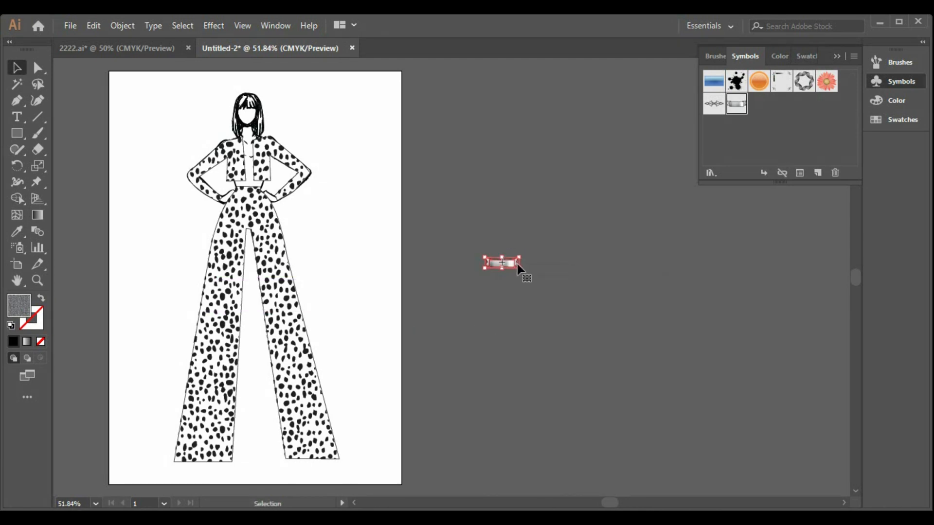
# Paste another ribbon instance beside the artboard, break its link to the symbol, and delete the earlier ribbon.
pyautogui.hotkey('ctrl', 'v')
pyautogui.rightClick(437, 276)
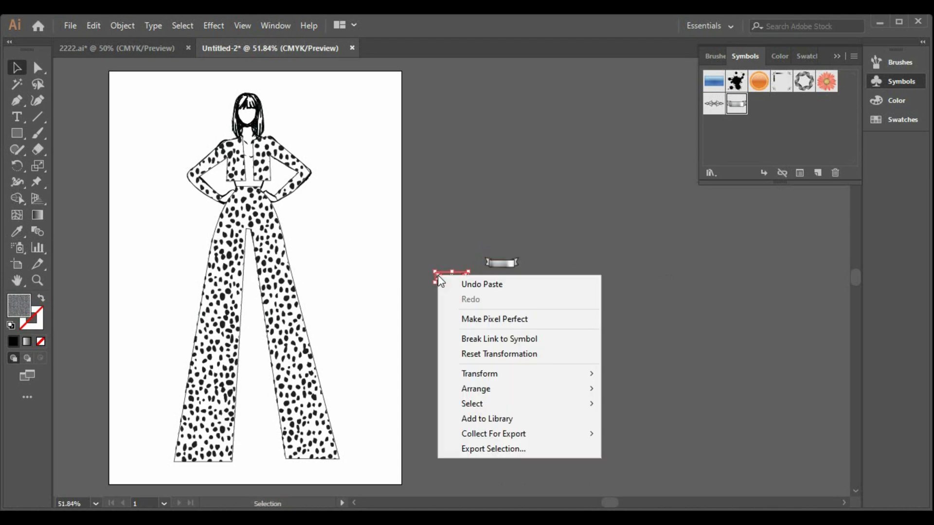
pyautogui.click(501, 343)
pyautogui.keyDown('ctrl'); pyautogui.click(461, 275); pyautogui.keyUp('ctrl')
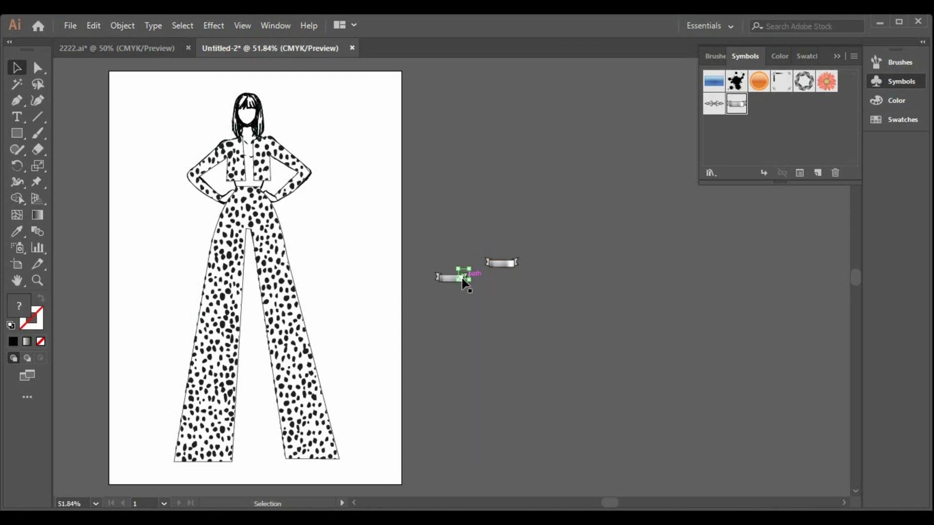
pyautogui.click(501, 264)
pyautogui.press('Delete')
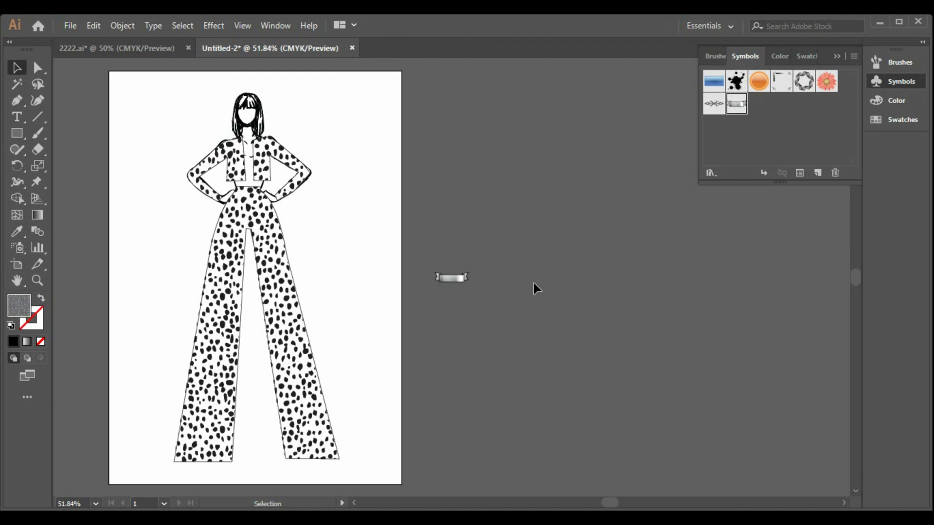
# Apply the trousers' spotted fill to the remaining ribbon with the Eyedropper.
pyautogui.click(453, 278)
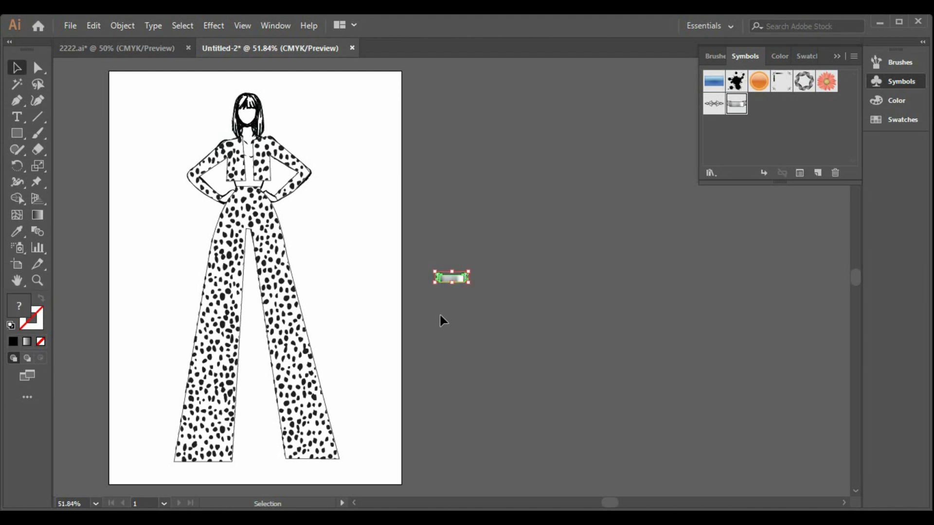
pyautogui.click(20, 235)
pyautogui.click(225, 256)
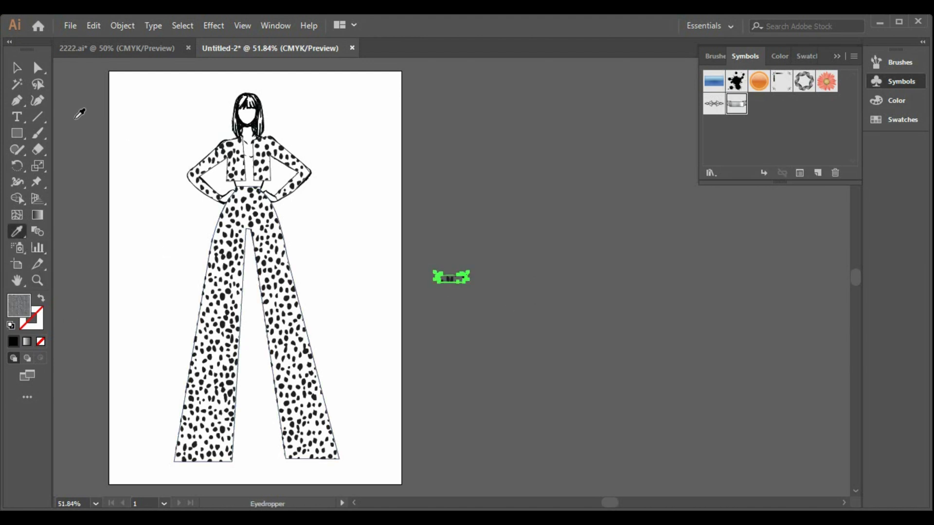
pyautogui.click(15, 68)
pyautogui.click(478, 315)
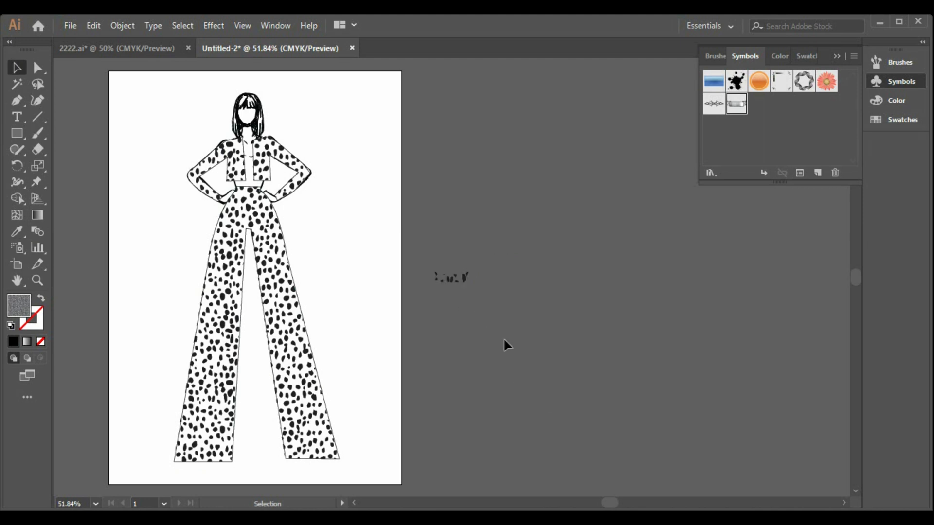
# Give the spotted ribbon a black stroke.
pyautogui.moveTo(426, 253); pyautogui.dragTo(426, 253)
pyautogui.click(25, 328)
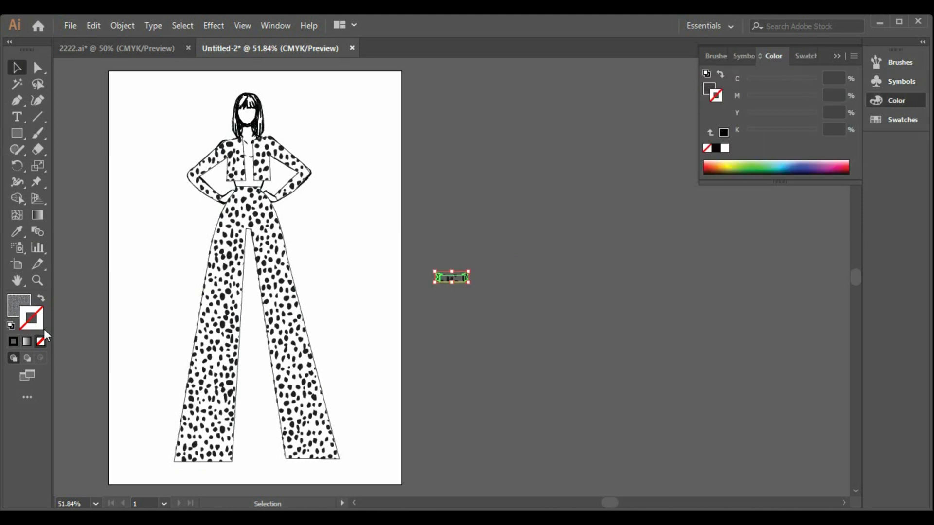
pyautogui.click(716, 148)
pyautogui.click(651, 427)
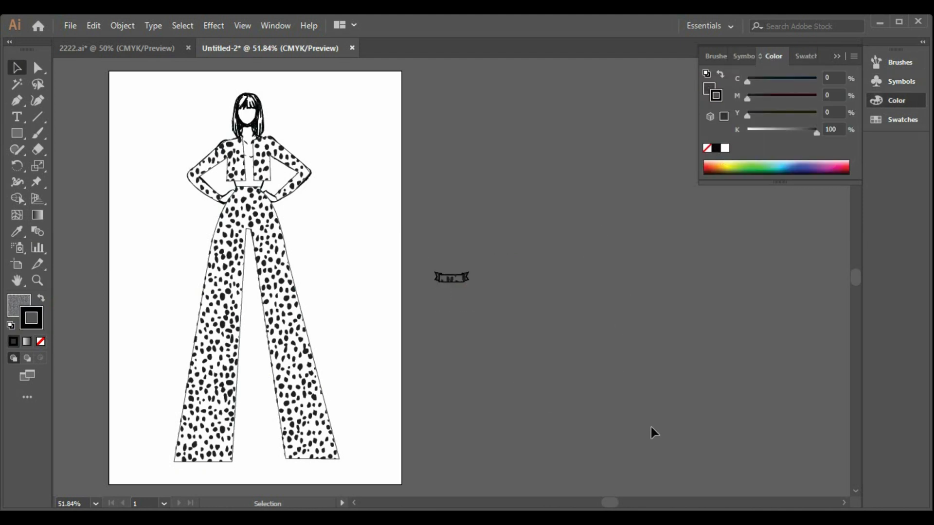
# Try moving the ribbon onto the cropped top, and undo the move.
pyautogui.moveTo(457, 285); pyautogui.dragTo(255, 172)
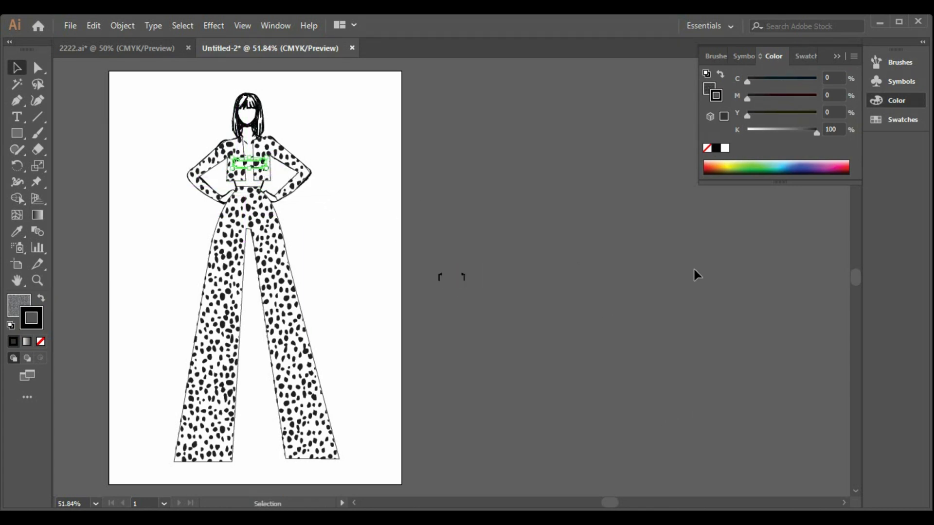
pyautogui.click(541, 265)
pyautogui.moveTo(413, 249); pyautogui.dragTo(406, 245)
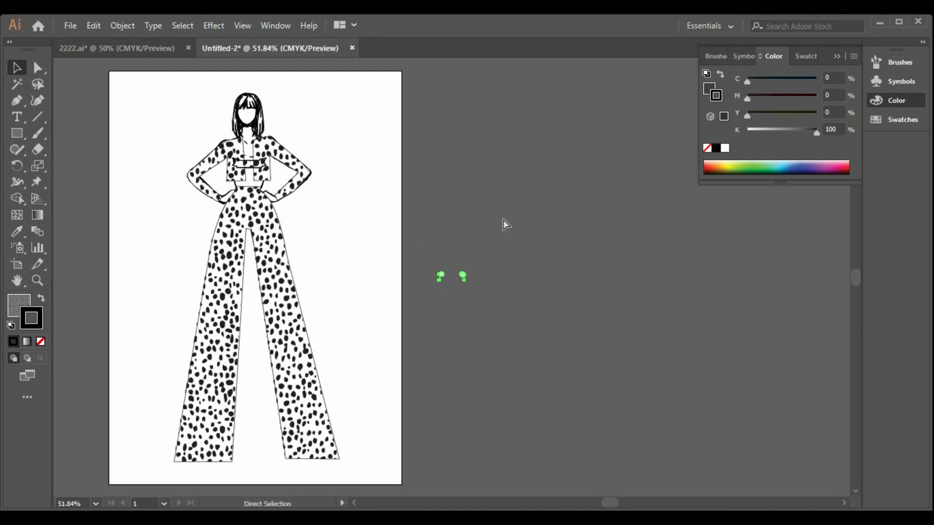
pyautogui.hotkey('ctrl', 'z')
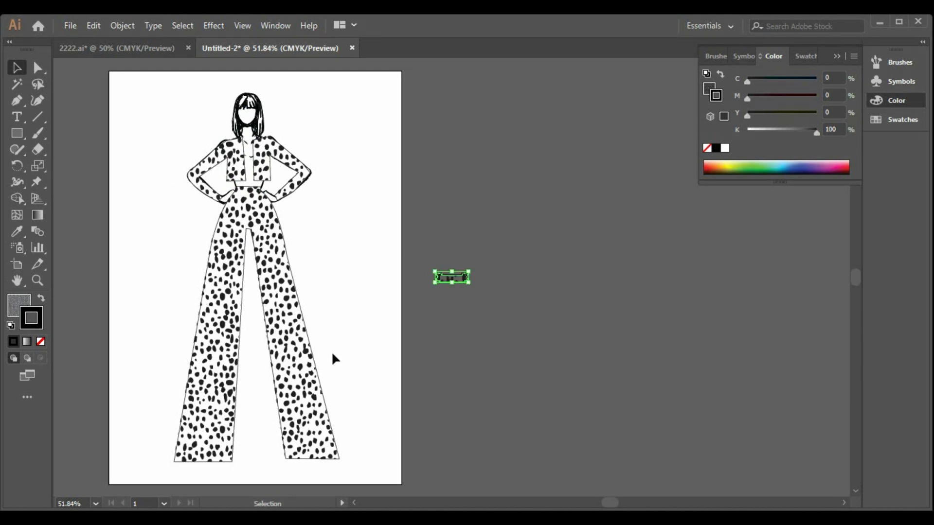
# Move the ribbon's main shape down, away from its two small end folds.
pyautogui.rightClick(443, 262)
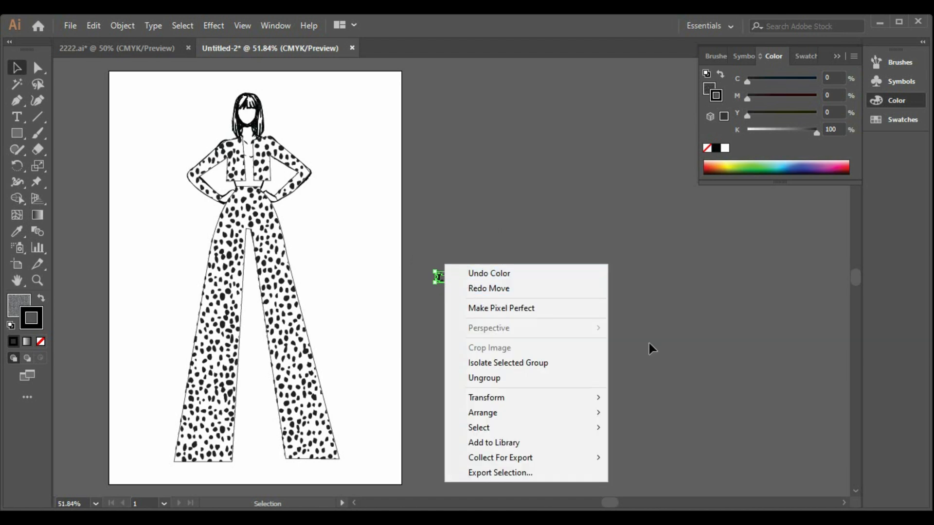
pyautogui.click(648, 343)
pyautogui.moveTo(399, 241); pyautogui.dragTo(439, 364)
pyautogui.rightClick(456, 287)
pyautogui.click(661, 296)
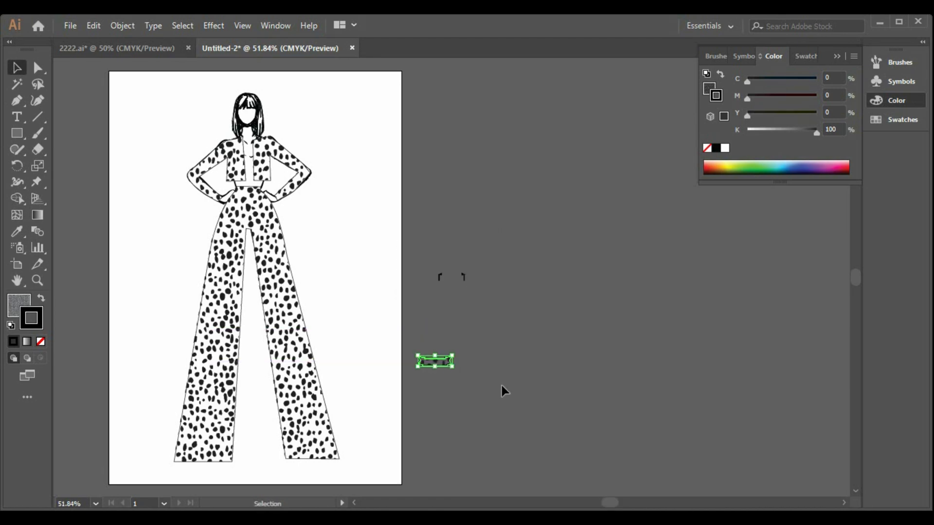
pyautogui.click(441, 365)
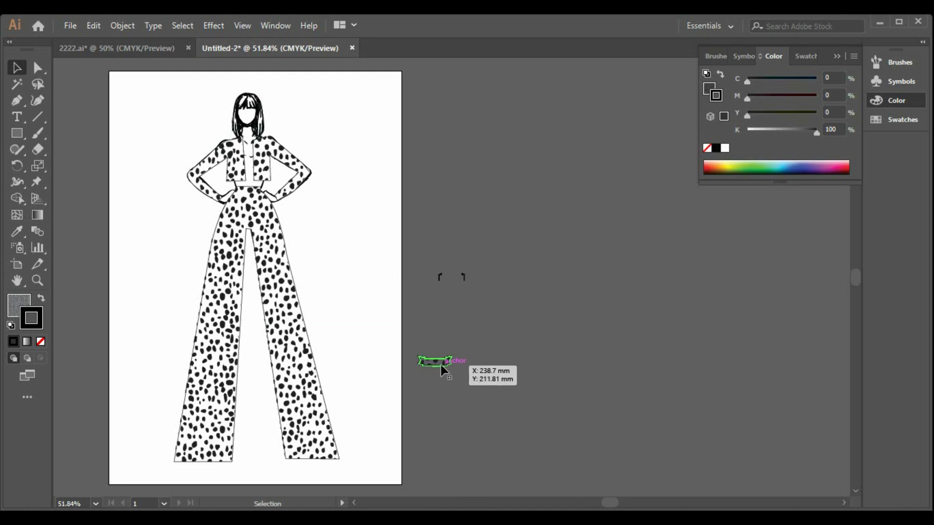
pyautogui.rightClick(442, 366)
pyautogui.press('Escape')
# Place the main ribbon shape across the front of the cropped top and nudge it slightly left.
pyautogui.moveTo(434, 365); pyautogui.dragTo(254, 177)
pyautogui.click(367, 183)
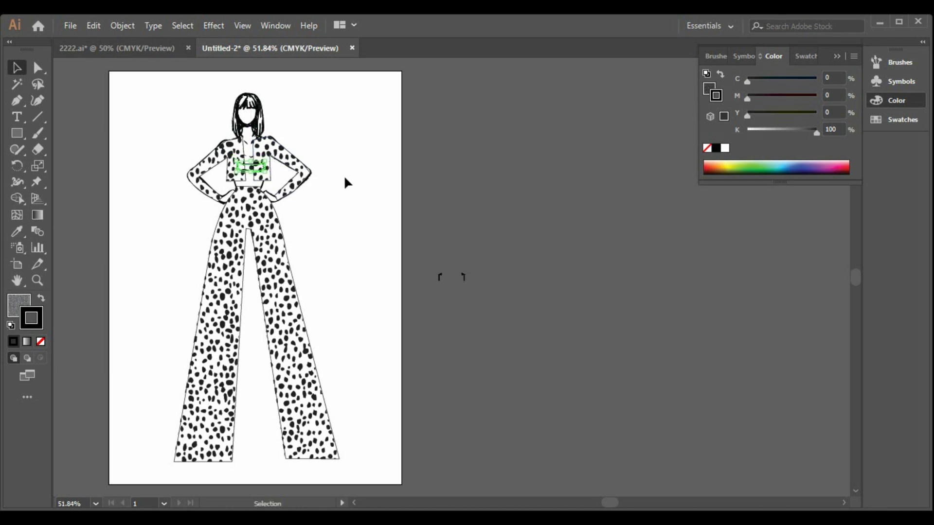
pyautogui.press('Left')
pyautogui.press('Left')
pyautogui.press('Left')
pyautogui.press('Left')
# Move the two leftover ribbon end folds onto the cropped top.
pyautogui.click(427, 283)
pyautogui.moveTo(416, 239); pyautogui.dragTo(416, 239)
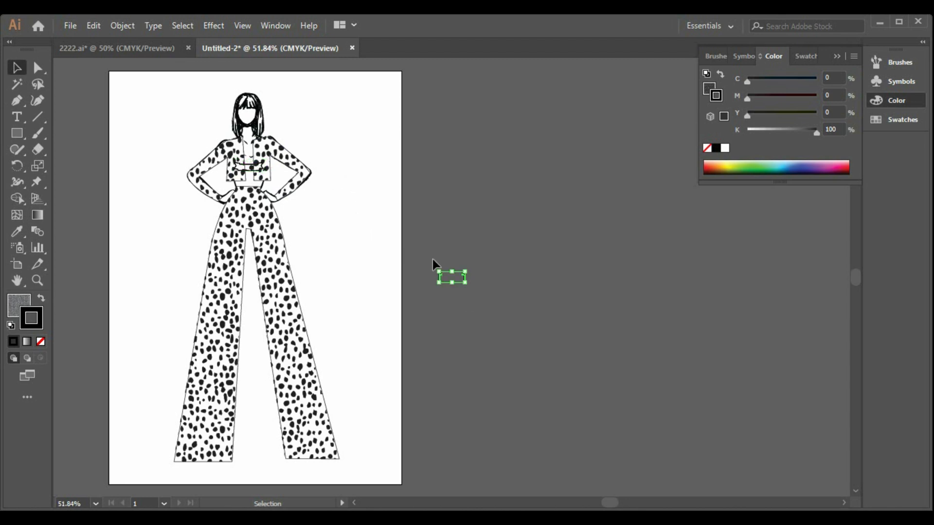
pyautogui.moveTo(464, 276); pyautogui.dragTo(249, 151)
# Set the cropped top's stroke weight to 2 pt.
pyautogui.click(266, 159)
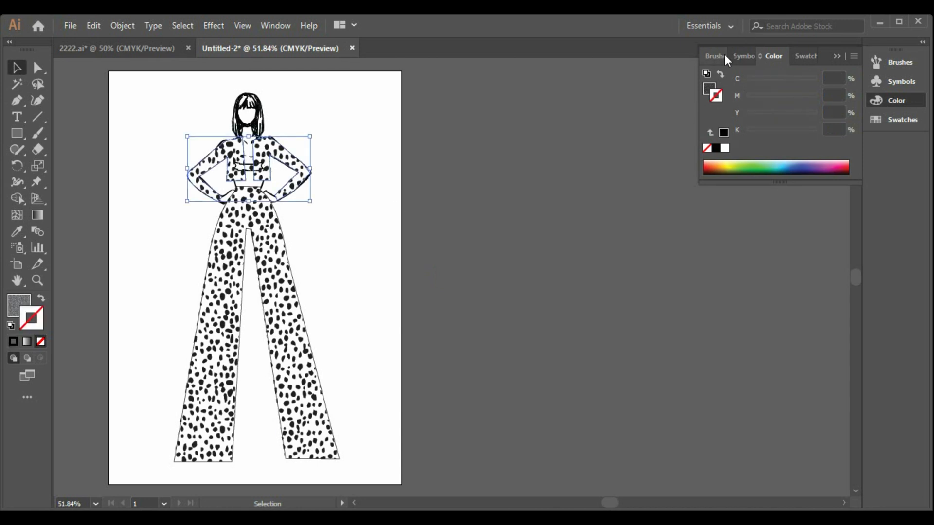
pyautogui.click(274, 26)
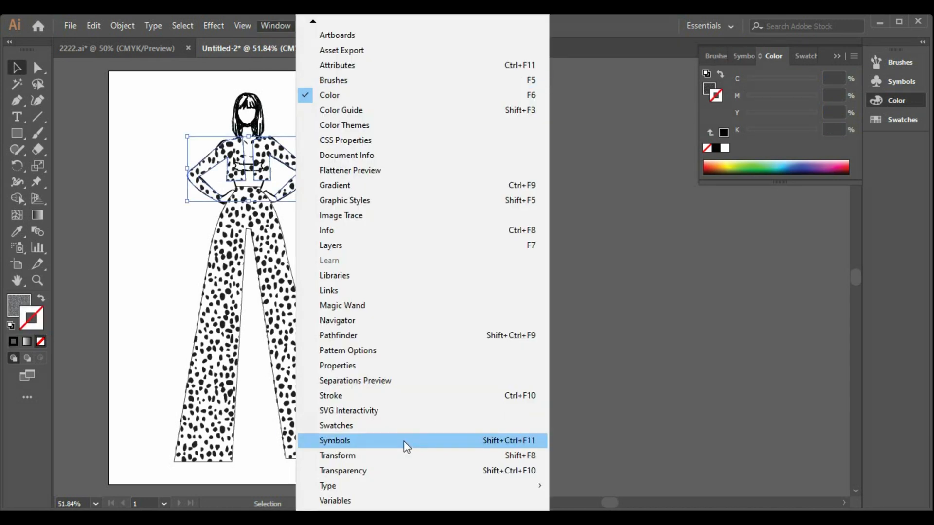
pyautogui.click(404, 396)
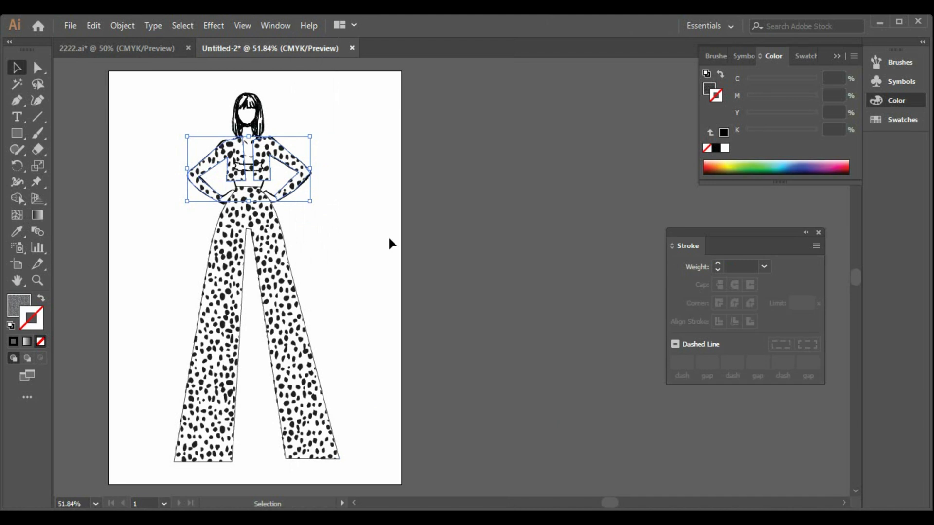
pyautogui.click(718, 264)
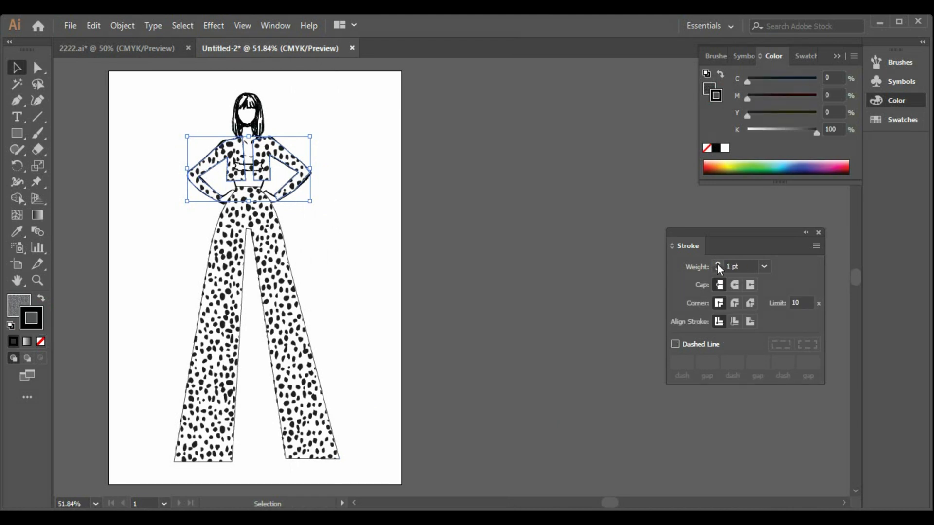
pyautogui.click(718, 264)
# Set the trousers' stroke weight to 1 pt.
pyautogui.click(270, 340)
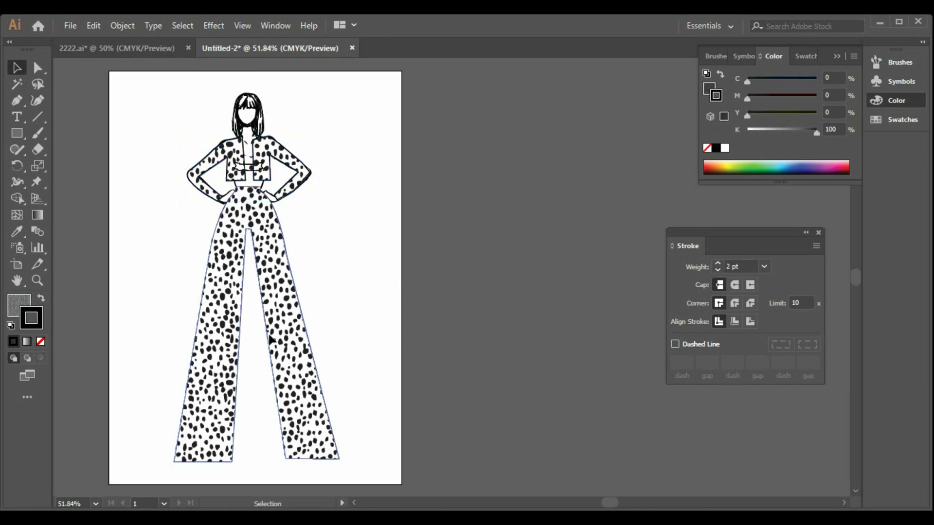
pyautogui.click(717, 265)
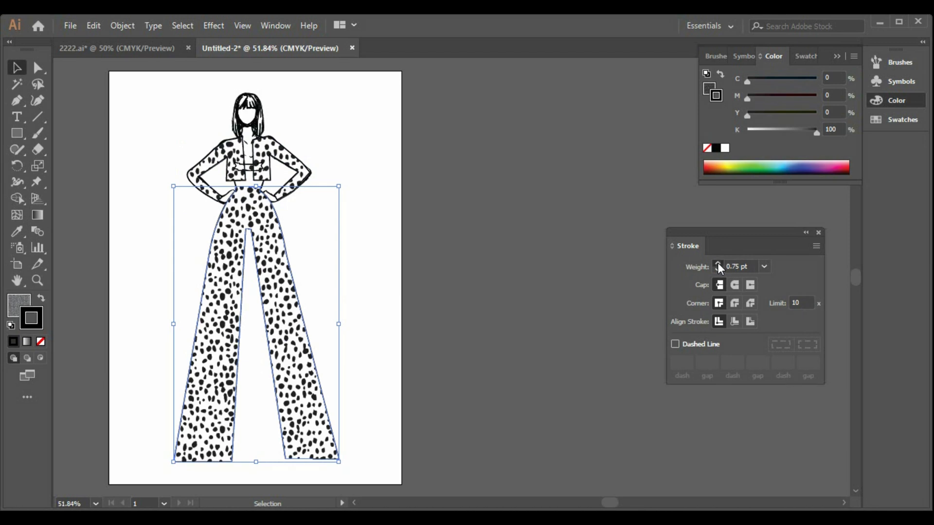
pyautogui.click(718, 265)
# Delete the ribbon from the front of the cropped top.
pyautogui.click(527, 308)
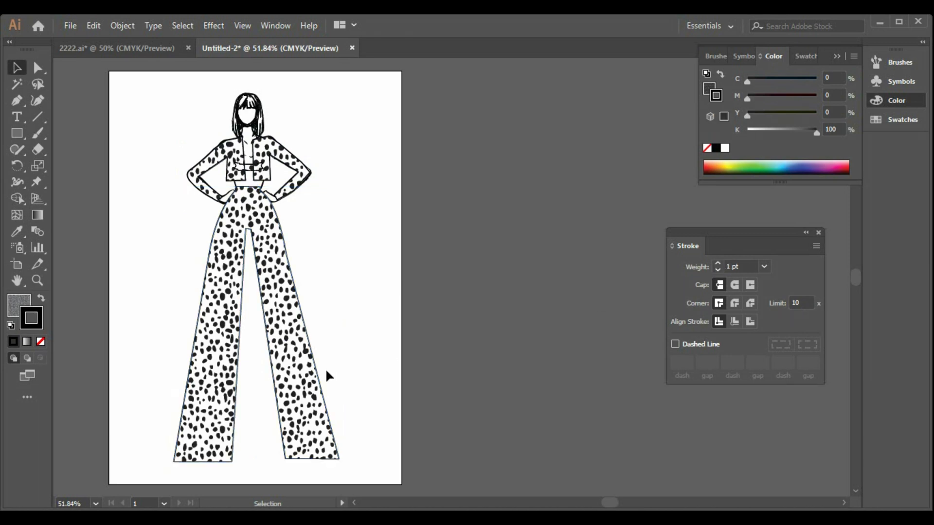
pyautogui.click(257, 168)
pyautogui.press('Delete')
# Draw a small rectangle with the Rectangle tool across the cropped top's front opening and adjust it to bridge the gap.
pyautogui.click(16, 100)
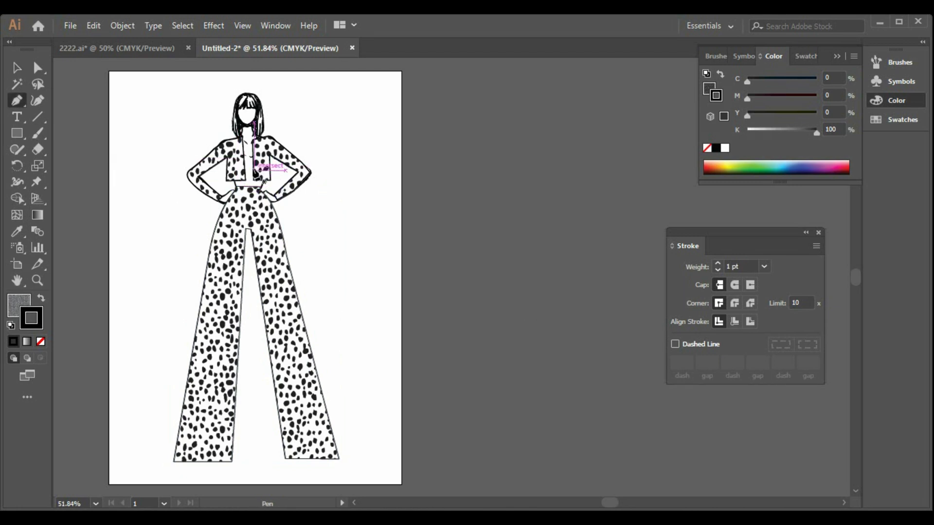
pyautogui.click(18, 136)
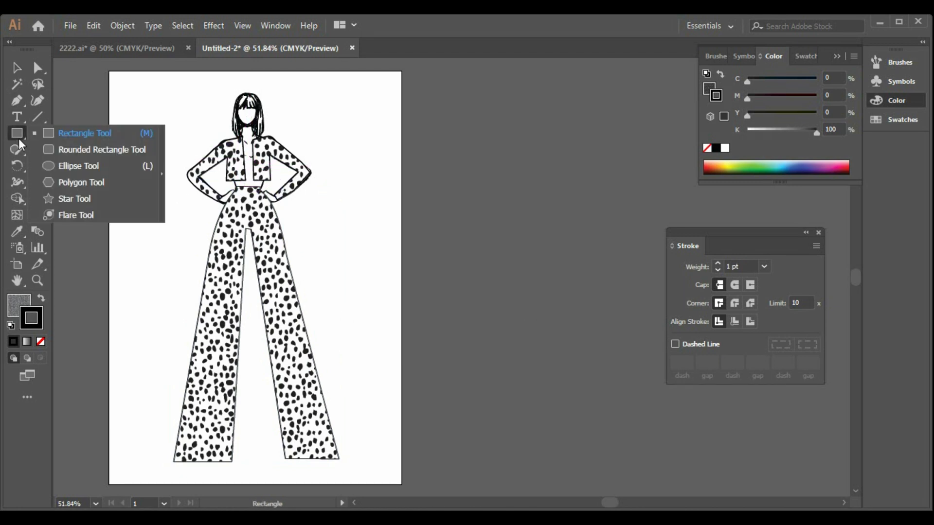
pyautogui.click(71, 138)
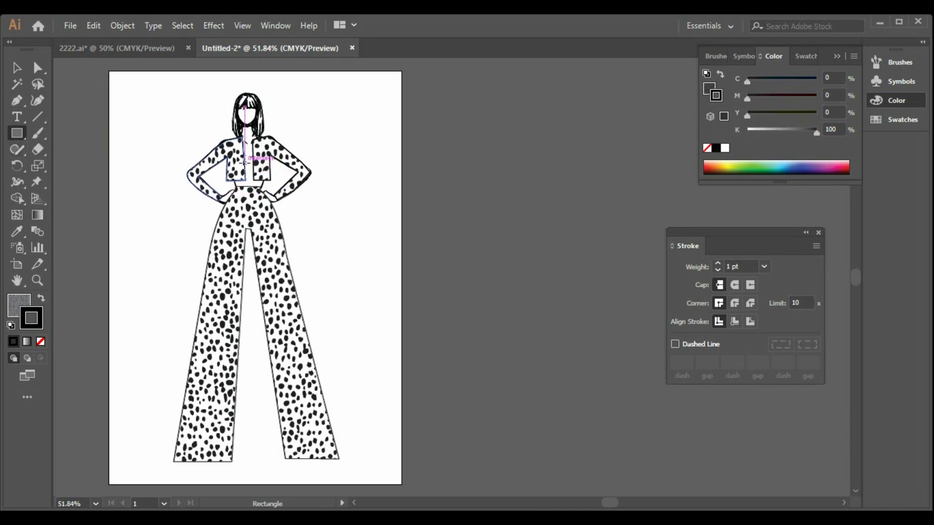
pyautogui.moveTo(245, 164); pyautogui.dragTo(248, 166)
pyautogui.press('v')
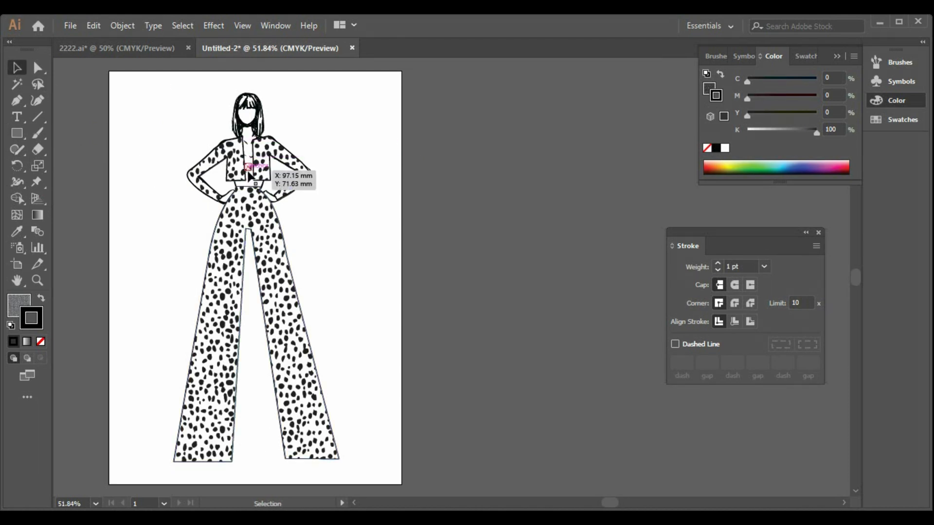
pyautogui.moveTo(252, 163)
pyautogui.mouseDown()
pyautogui.moveTo(261, 160)
pyautogui.moveTo(254, 174)
pyautogui.mouseUp()
pyautogui.click(396, 127)
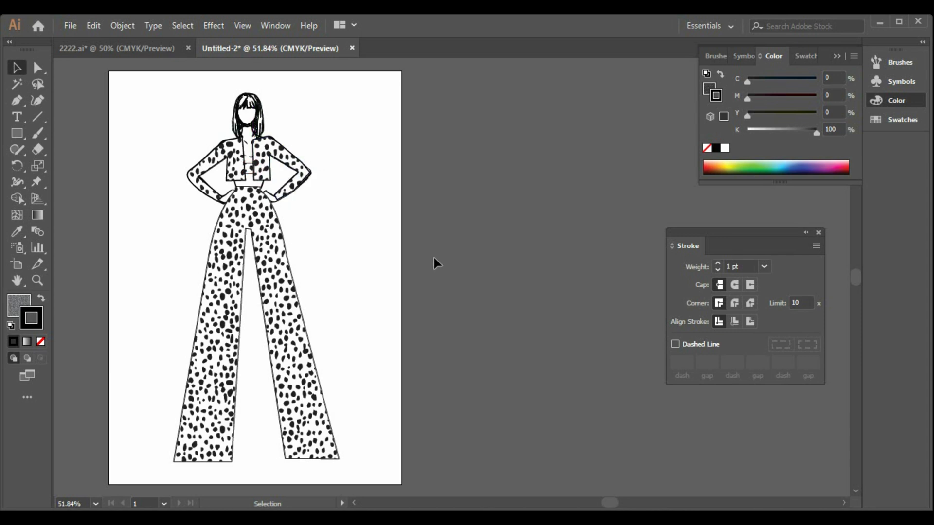
# Apply the Arrow 2.02 brush from the Arrows_Special library to the small rectangle on the cropped top's front.
pyautogui.click(253, 170)
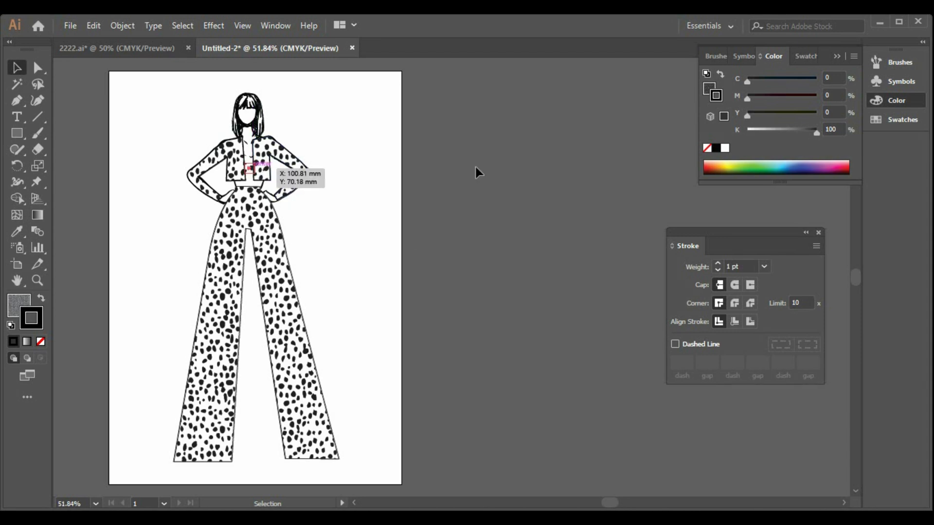
pyautogui.click(714, 56)
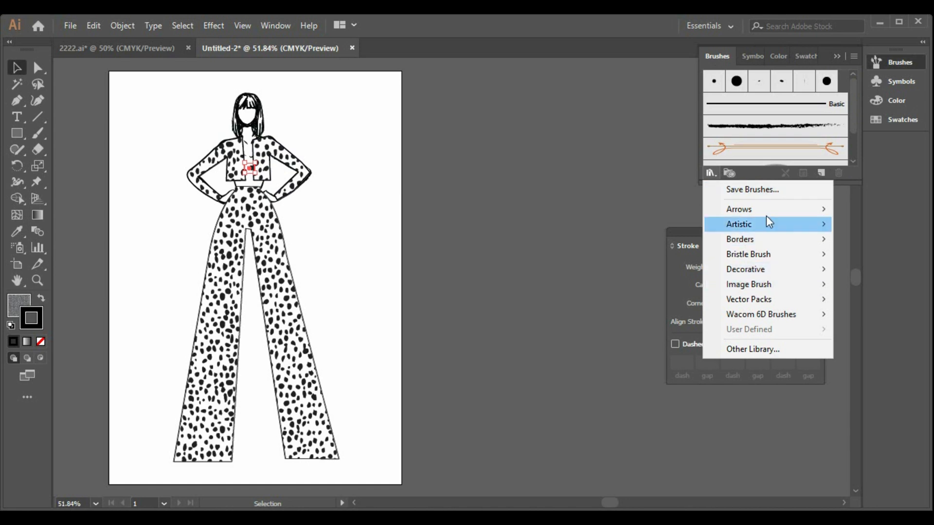
pyautogui.moveTo(760, 209)
pyautogui.click(671, 211)
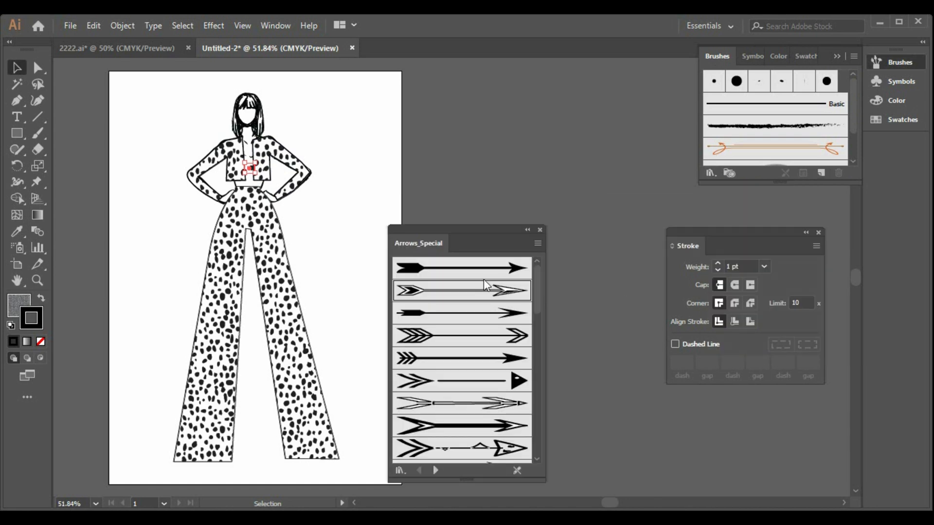
pyautogui.click(476, 294)
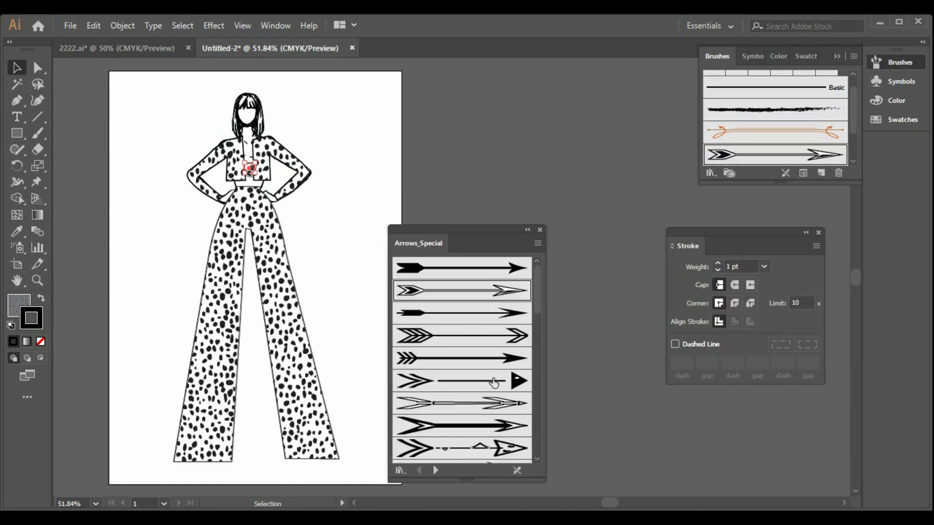
pyautogui.click(552, 359)
# Apply the Arrow 2.07 brush to the small front rectangle and to the trousers' outline.
pyautogui.click(250, 168)
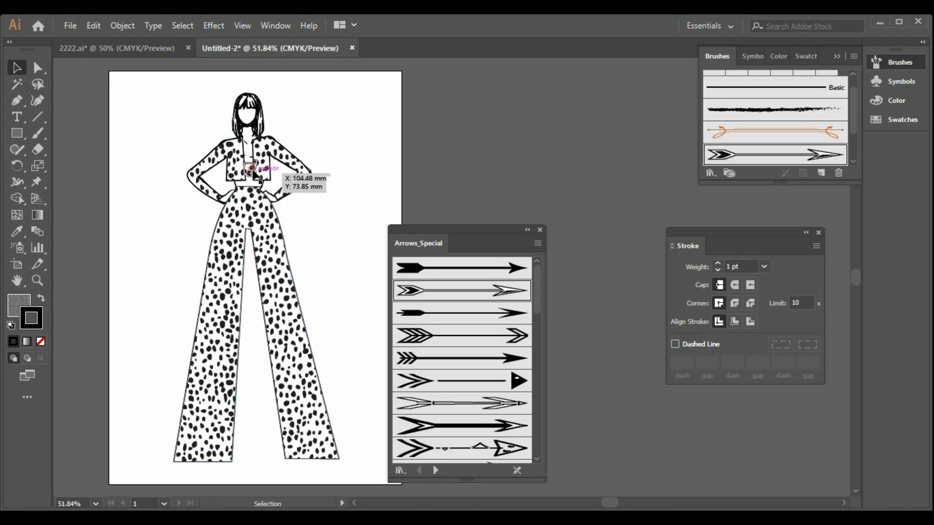
pyautogui.click(506, 405)
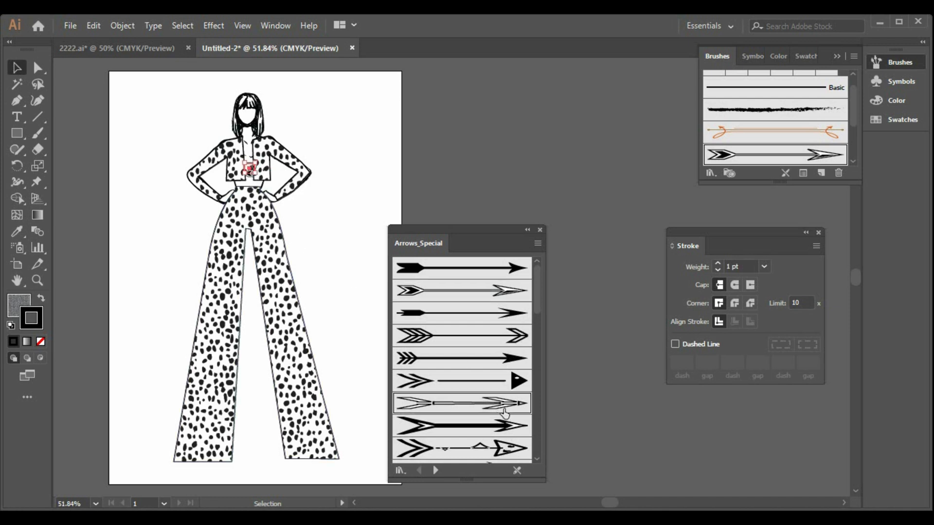
pyautogui.click(583, 372)
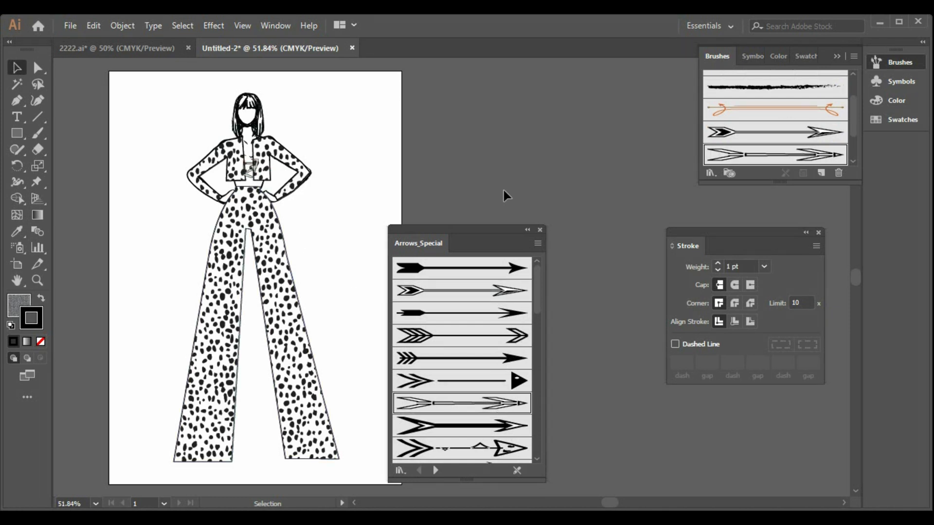
pyautogui.click(274, 289)
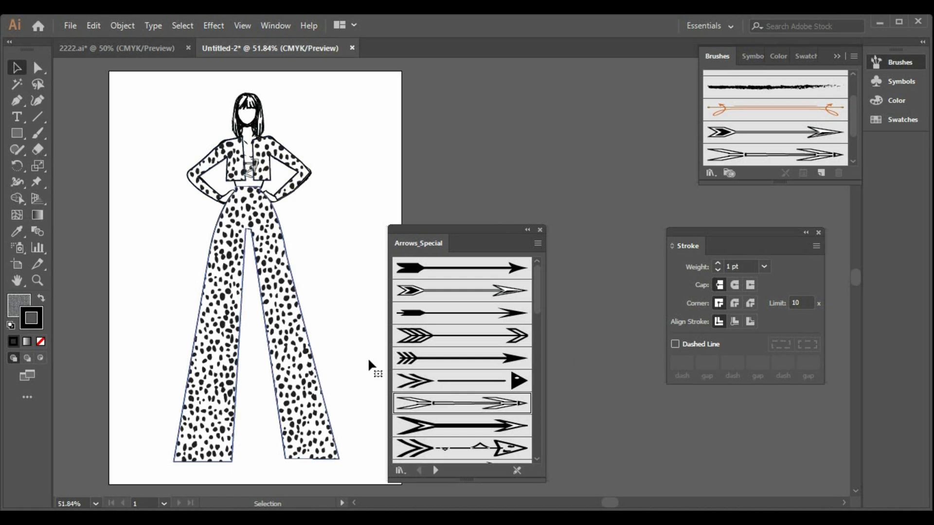
pyautogui.click(448, 410)
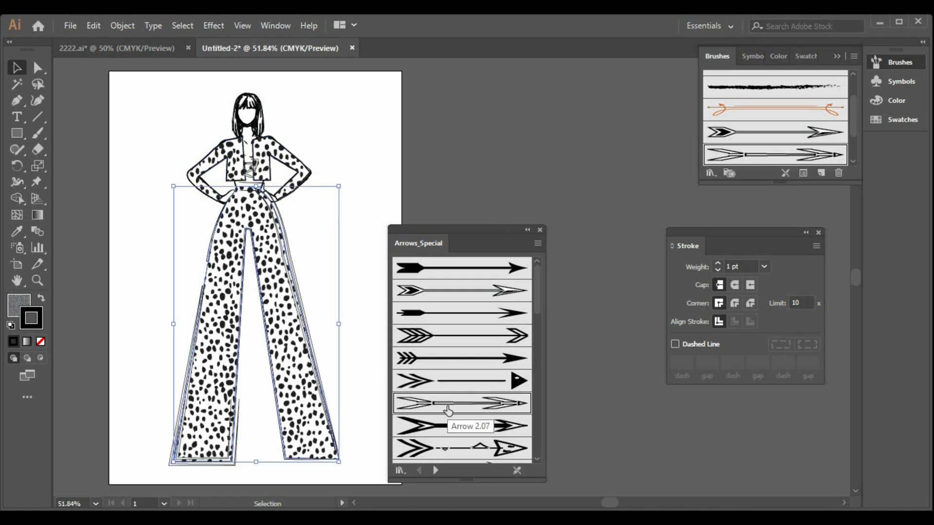
# Apply the Arrow 2.07 brush to the cropped top's outline and set its stroke weight to 0.75 pt.
pyautogui.click(277, 156)
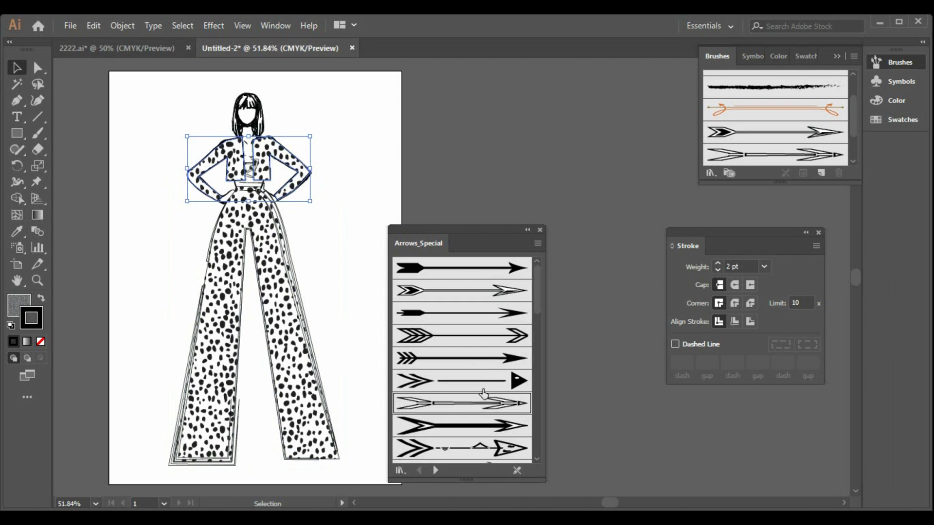
pyautogui.click(480, 404)
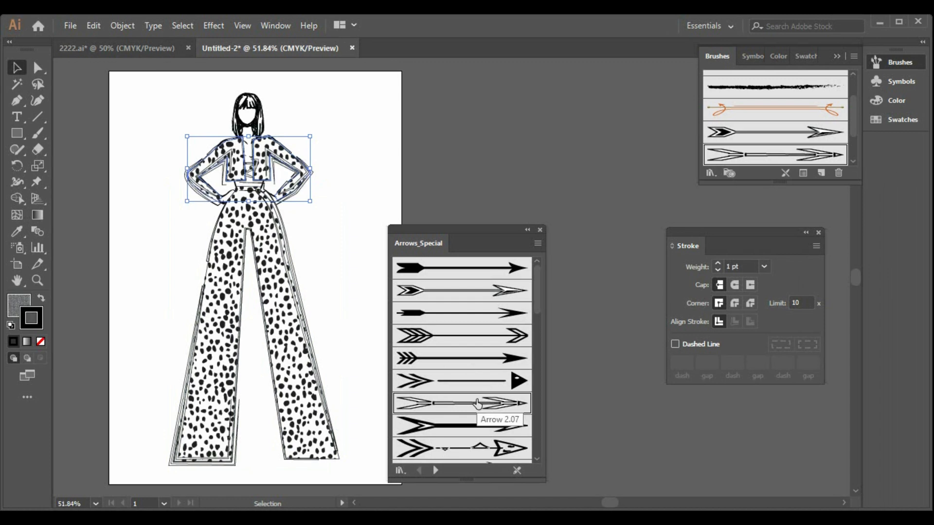
pyautogui.click(718, 269)
pyautogui.click(718, 270)
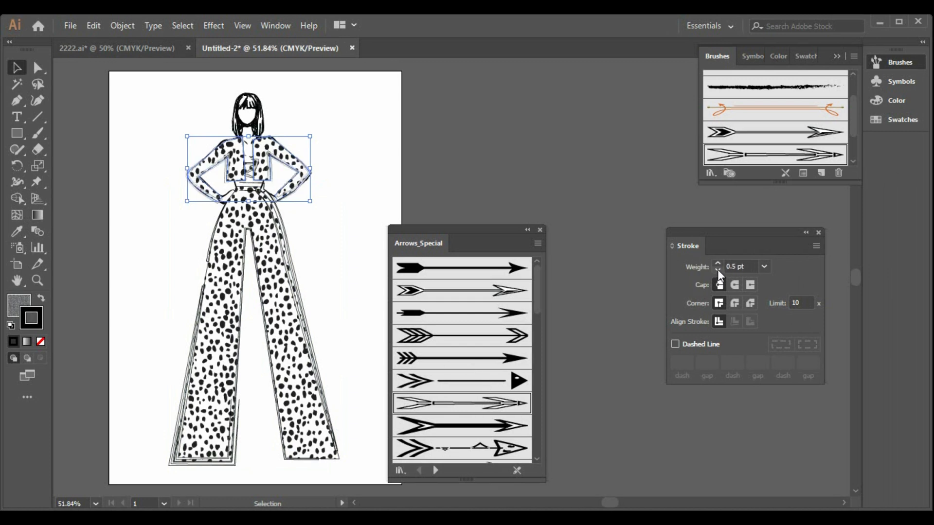
pyautogui.click(718, 263)
pyautogui.click(603, 304)
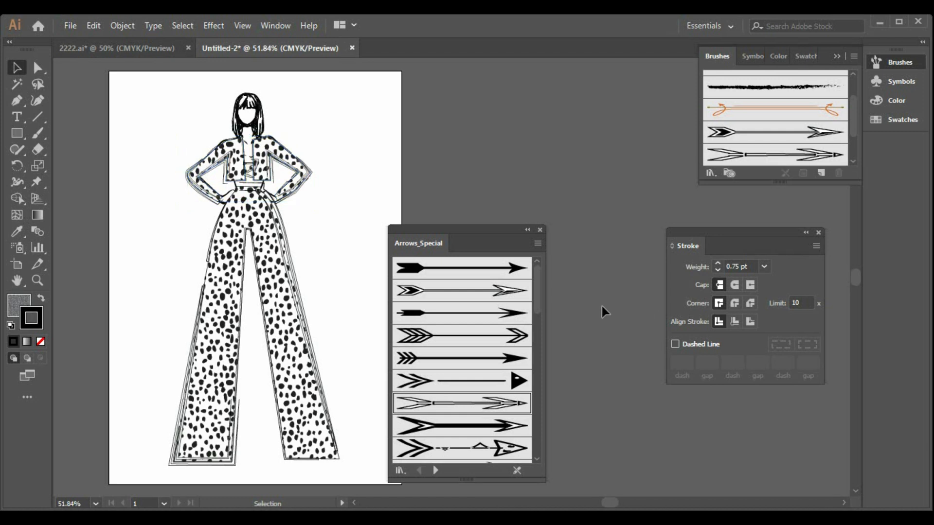
# Delete the small rectangle from the top's front and set the trousers' stroke weight to 0.75 pt.
pyautogui.click(251, 171)
pyautogui.press('Delete')
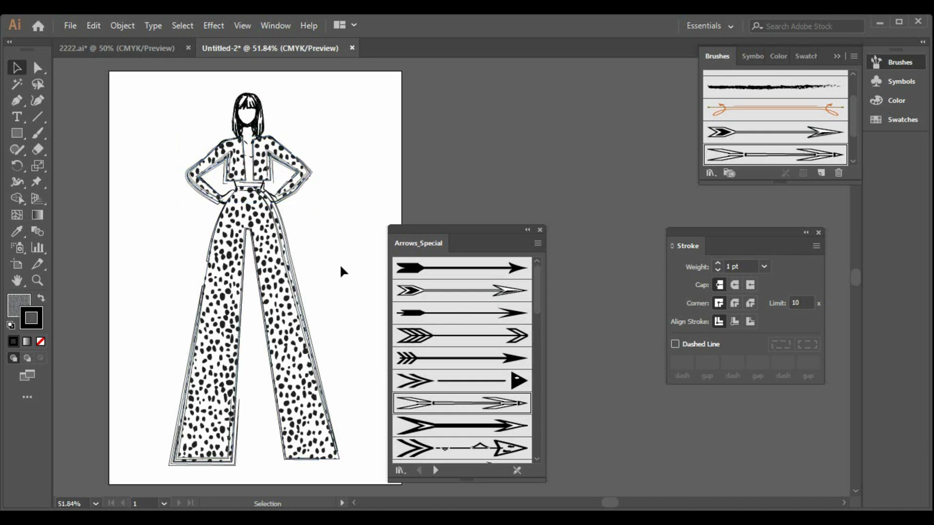
pyautogui.click(299, 335)
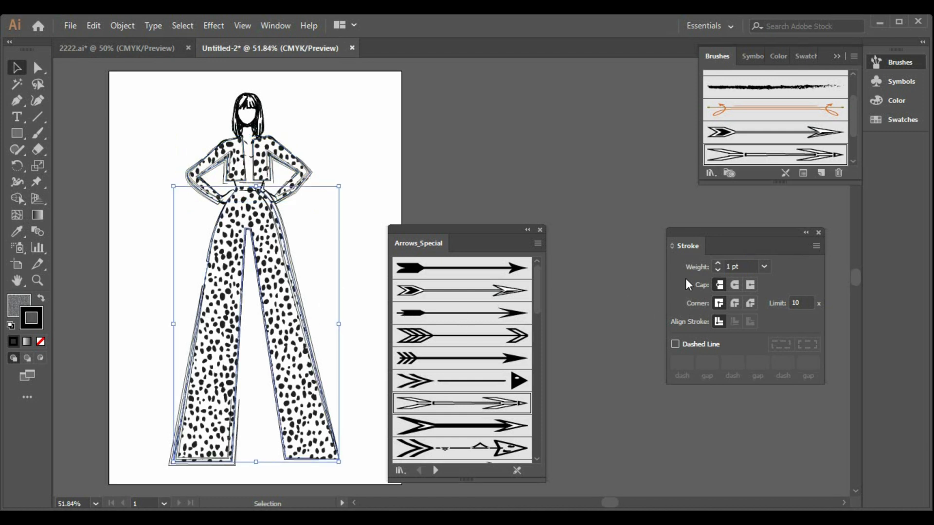
pyautogui.click(718, 268)
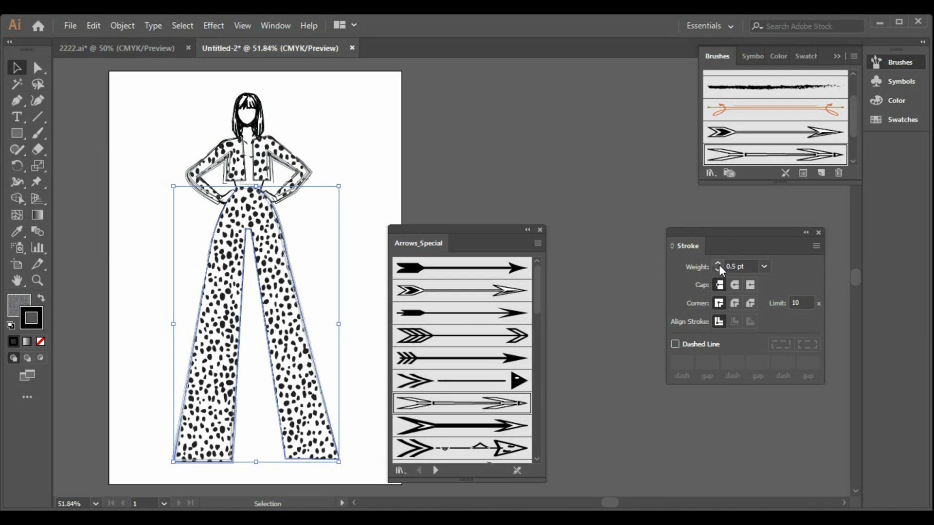
pyautogui.click(717, 264)
pyautogui.click(603, 256)
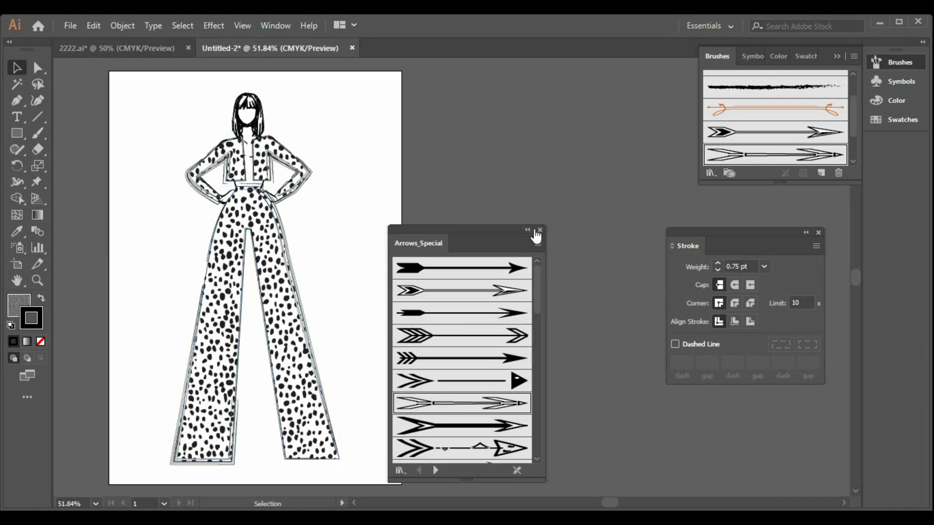
# Undo the latest weight changes, the rectangle's deletion and the arrow brush on the cropped top.
pyautogui.click(263, 170)
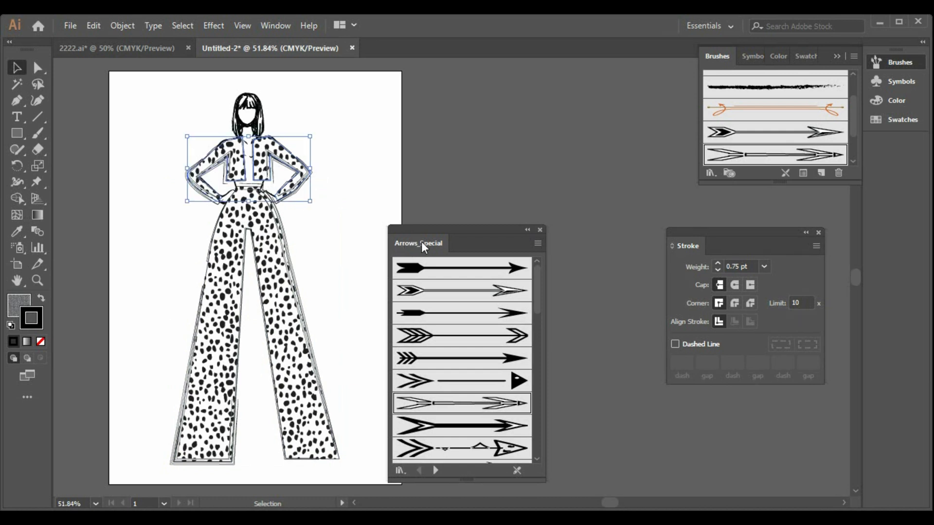
pyautogui.hotkey('ctrl', 'z')
pyautogui.hotkey('ctrl', 'z')
pyautogui.hotkey('ctrl', 'z')
pyautogui.hotkey('ctrl', 'z')
pyautogui.hotkey('ctrl', 'z')
pyautogui.hotkey('ctrl', 'z')
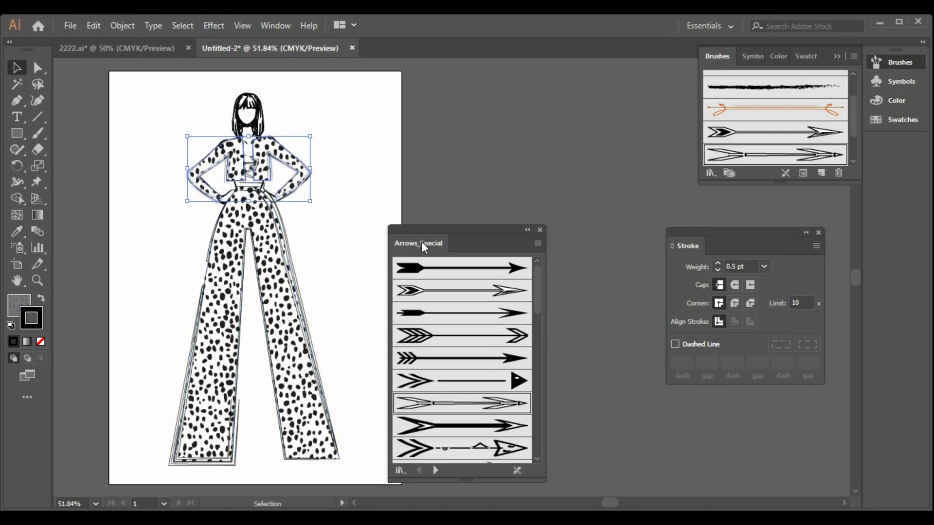
pyautogui.hotkey('ctrl', 'z')
pyautogui.hotkey('ctrl', 'z')
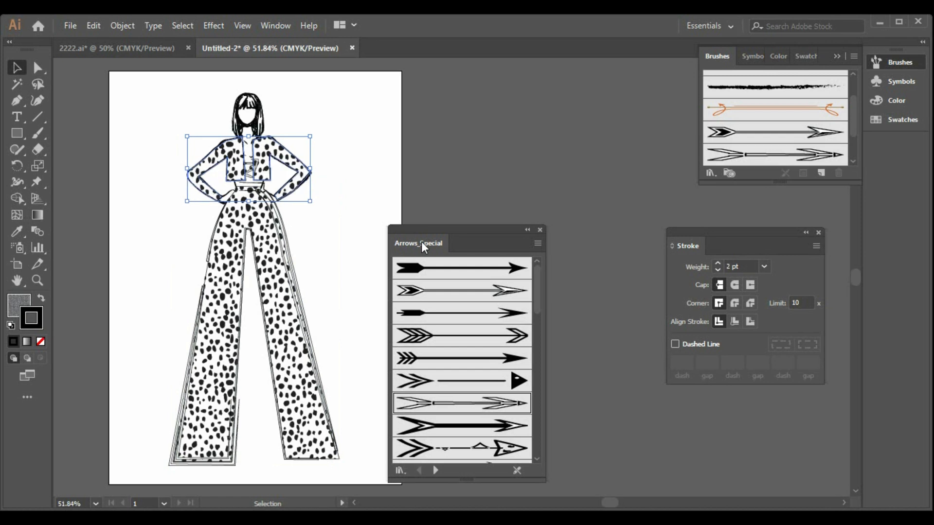
pyautogui.click(632, 266)
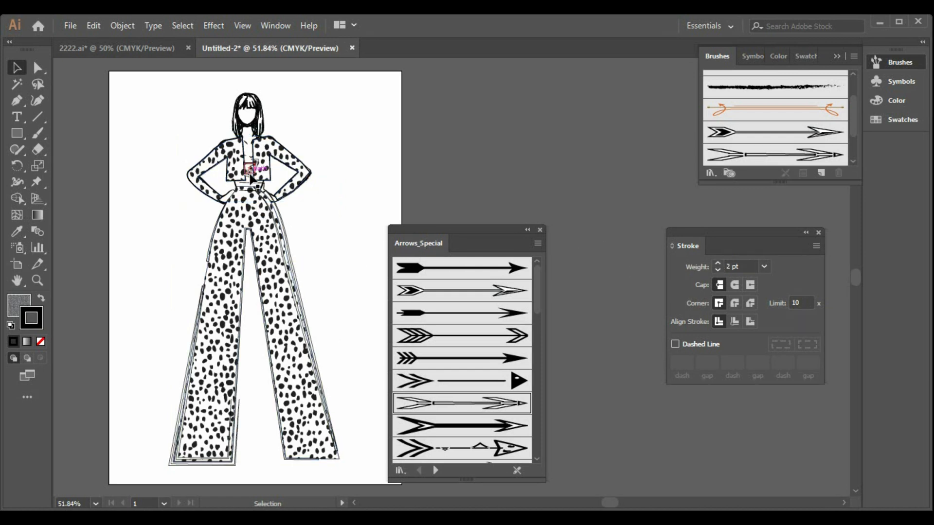
# Delete the small front rectangle and apply the Arrow 2.02 brush to the trousers' outline.
pyautogui.click(250, 174)
pyautogui.press('Delete')
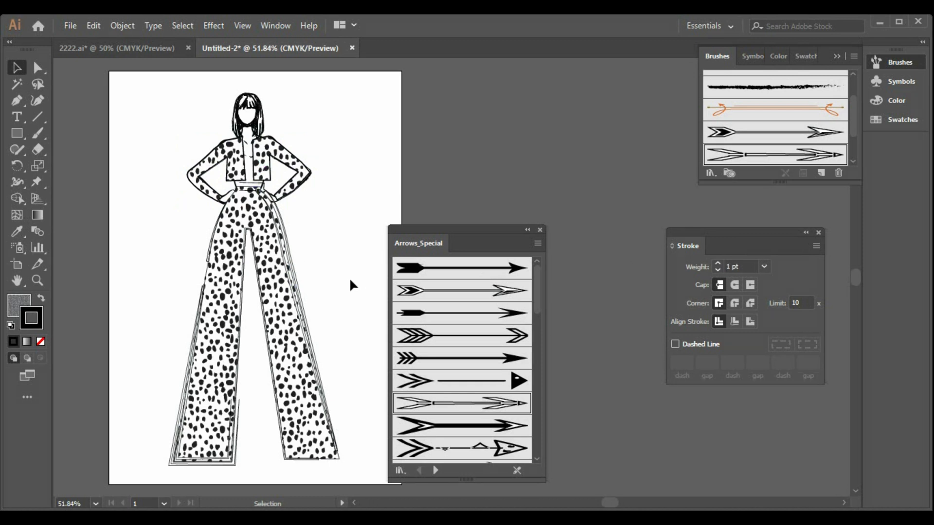
pyautogui.click(290, 294)
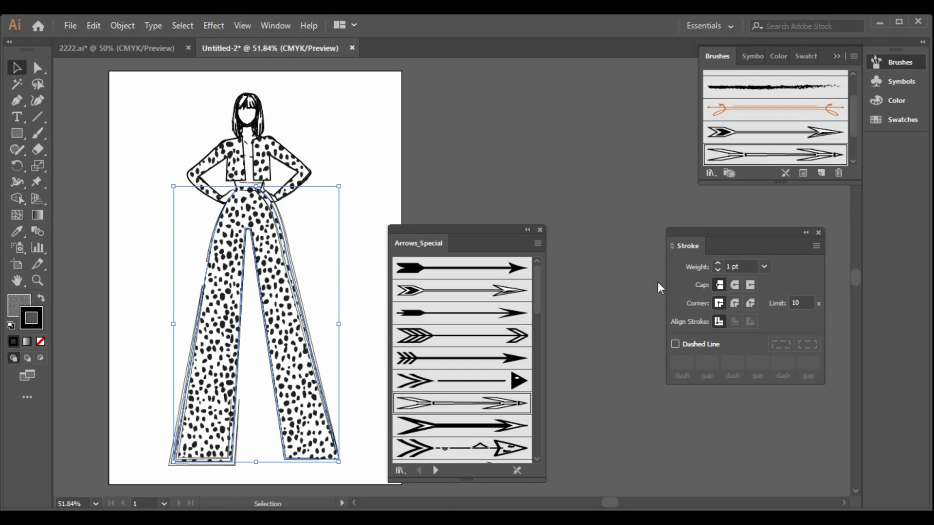
pyautogui.click(510, 292)
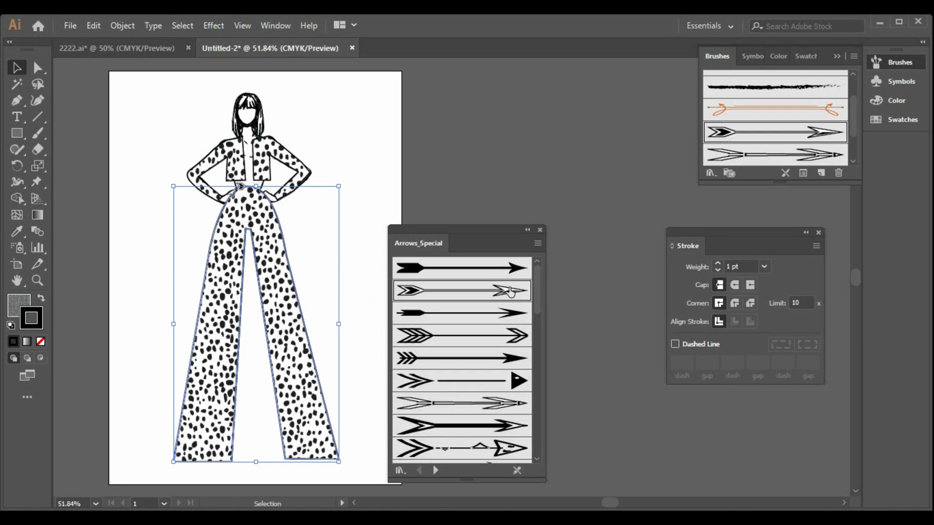
pyautogui.click(602, 299)
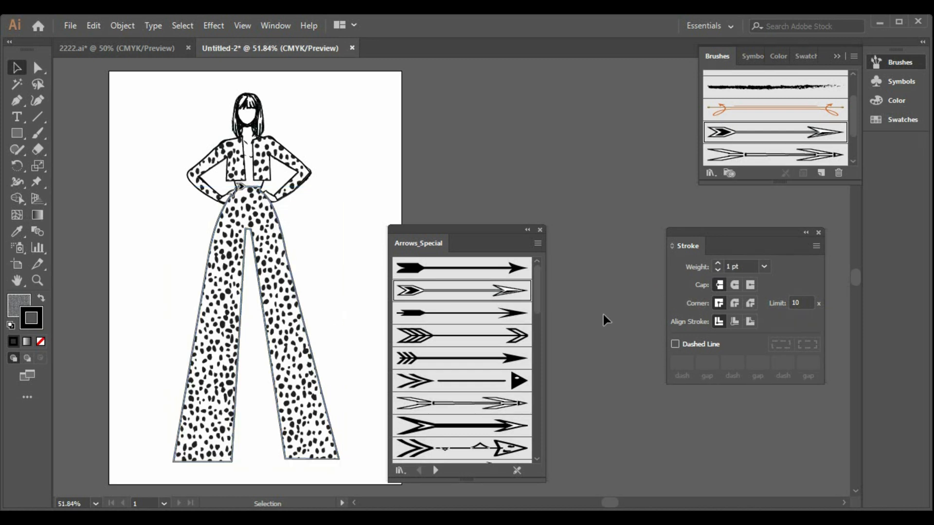
# Undo the rectangle's deletion and the arrow brushes applied to the trousers, restoring their plain outline.
pyautogui.click(279, 306)
pyautogui.click(423, 289)
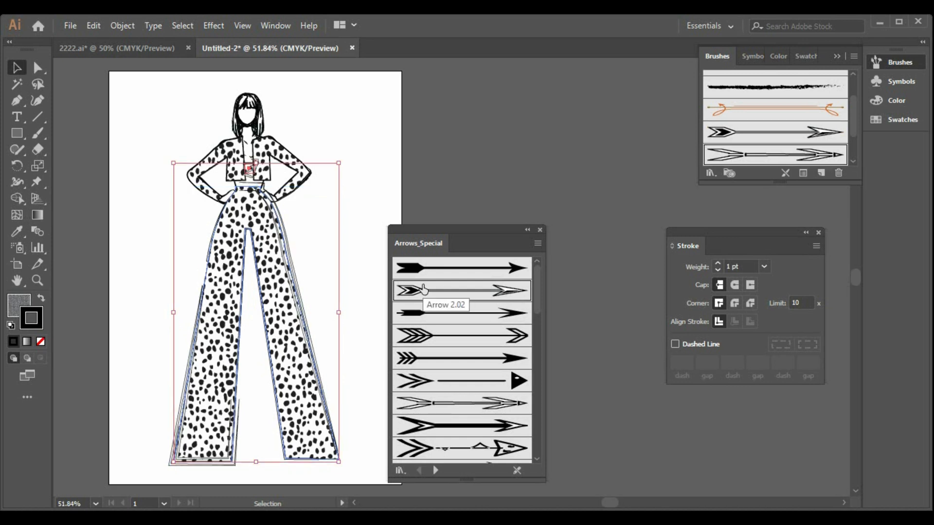
pyautogui.hotkey('ctrl', 'z')
pyautogui.click(360, 249)
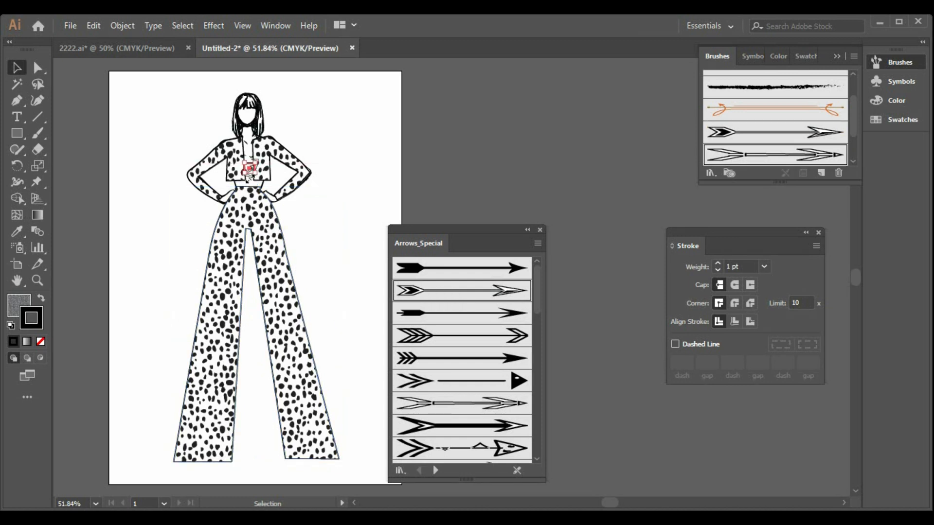
# Remove the small rectangle from the top's front, set the trousers' stroke weight to 2 pt and close the arrow brush library.
pyautogui.click(279, 234)
pyautogui.click(718, 264)
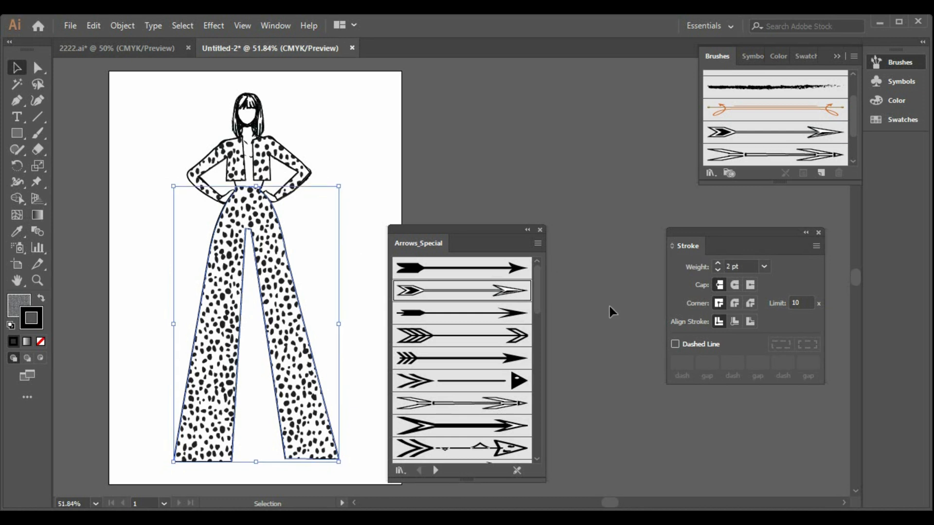
pyautogui.click(608, 305)
pyautogui.click(539, 229)
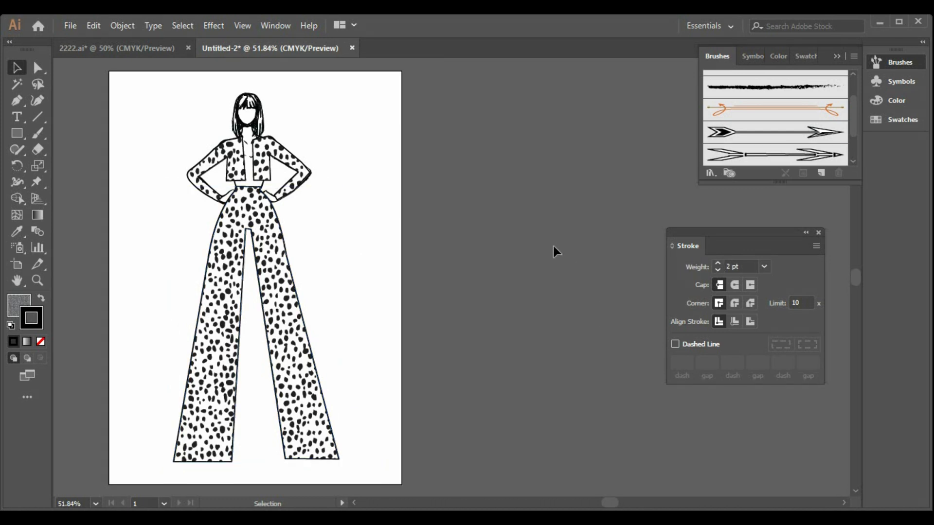
# Draw a background rectangle with the Rectangle tool covering the whole artboard.
pyautogui.click(25, 137)
pyautogui.moveTo(109, 72); pyautogui.dragTo(401, 484)
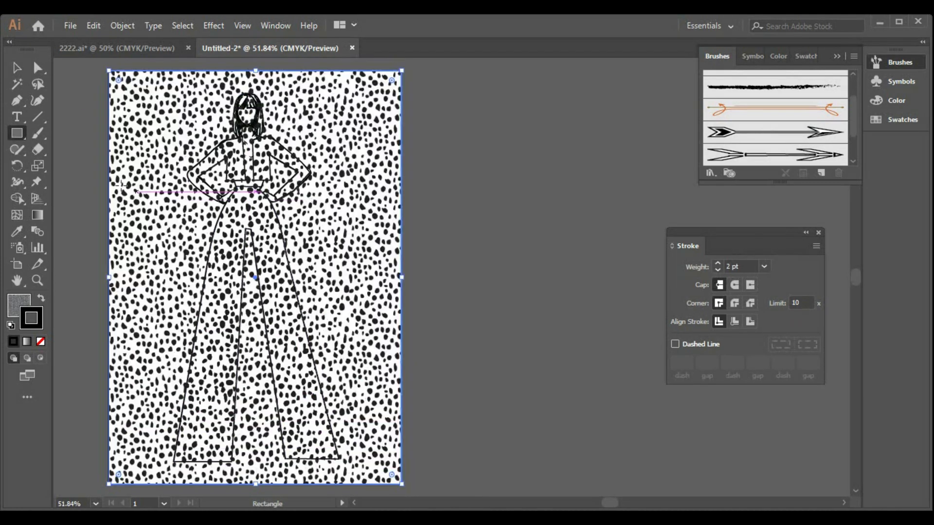
pyautogui.click(17, 68)
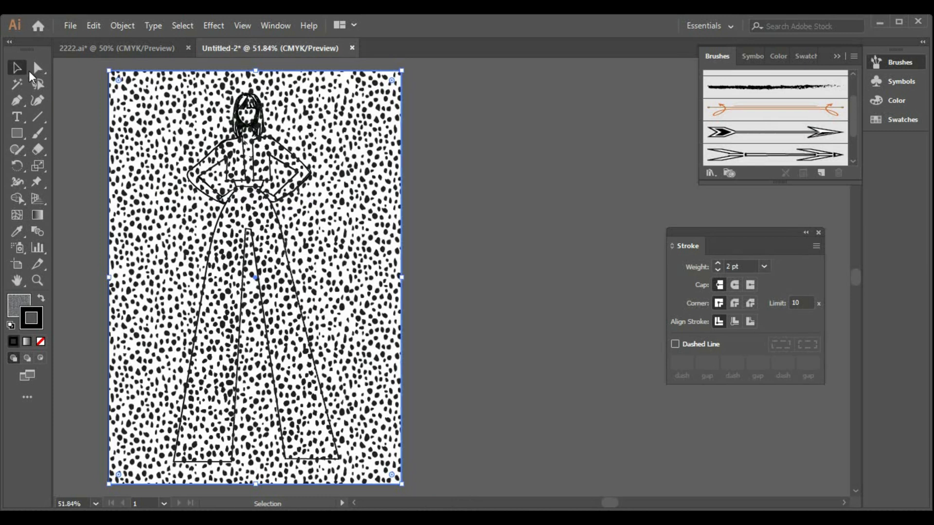
# Open the Fruits and Vegetables gradient swatch library for the background rectangle and move it clear of the artboard.
pyautogui.click(807, 56)
pyautogui.click(711, 173)
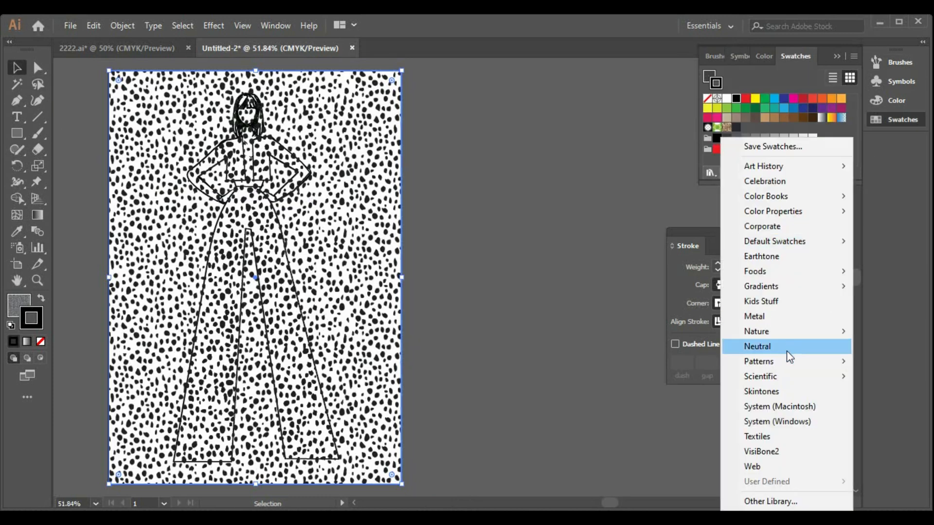
pyautogui.moveTo(730, 288)
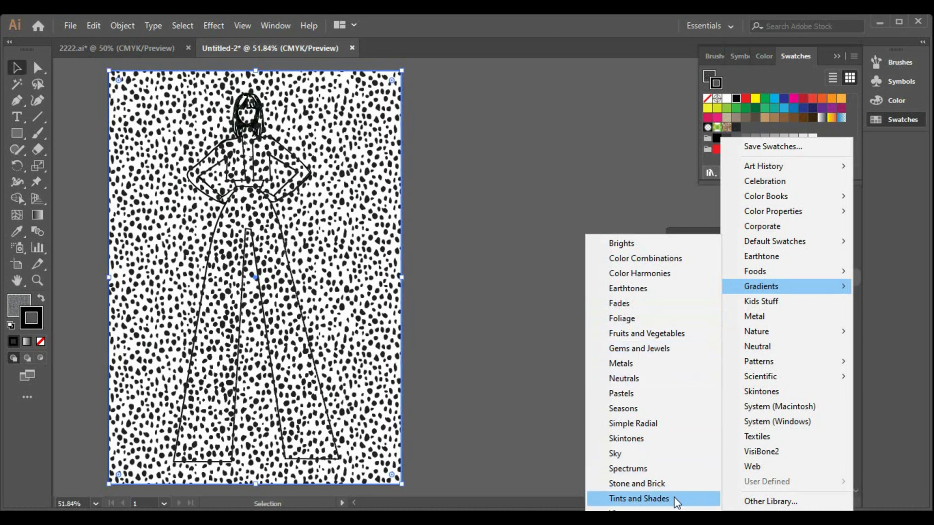
pyautogui.click(673, 335)
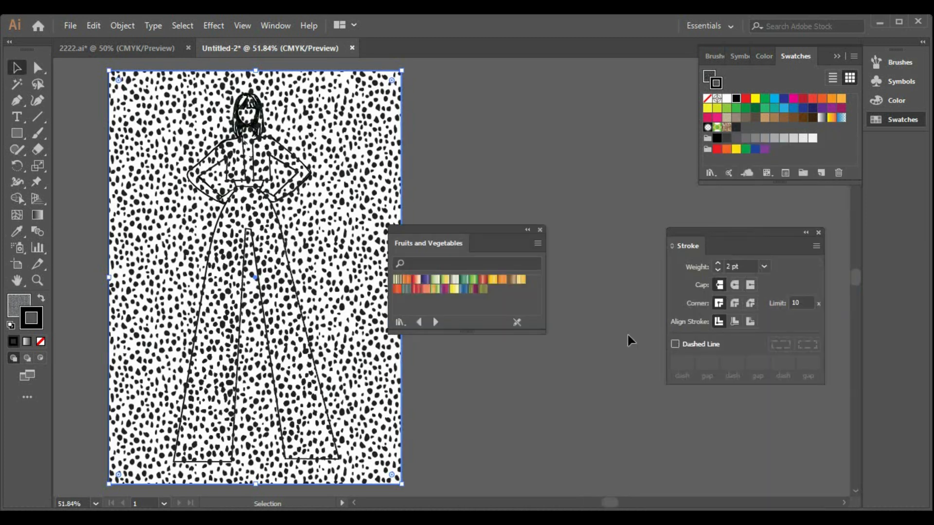
pyautogui.moveTo(488, 248); pyautogui.dragTo(570, 234)
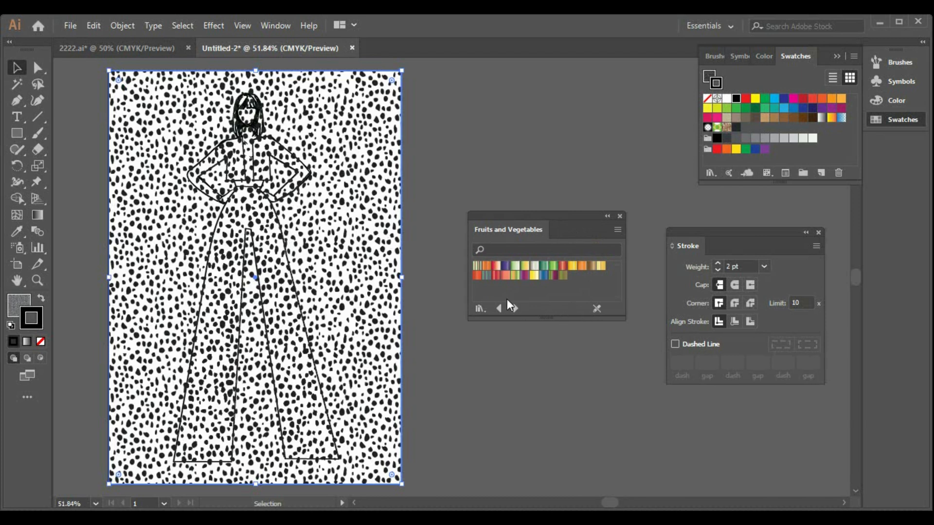
# Fill the background rectangle with the purple gradient from the Fruits and Vegetables library and remove its stroke.
pyautogui.click(505, 265)
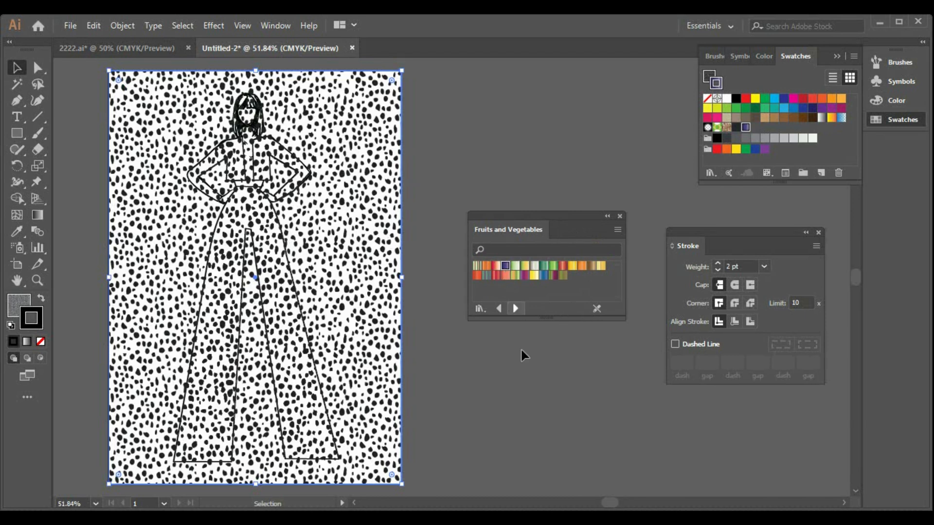
pyautogui.click(41, 299)
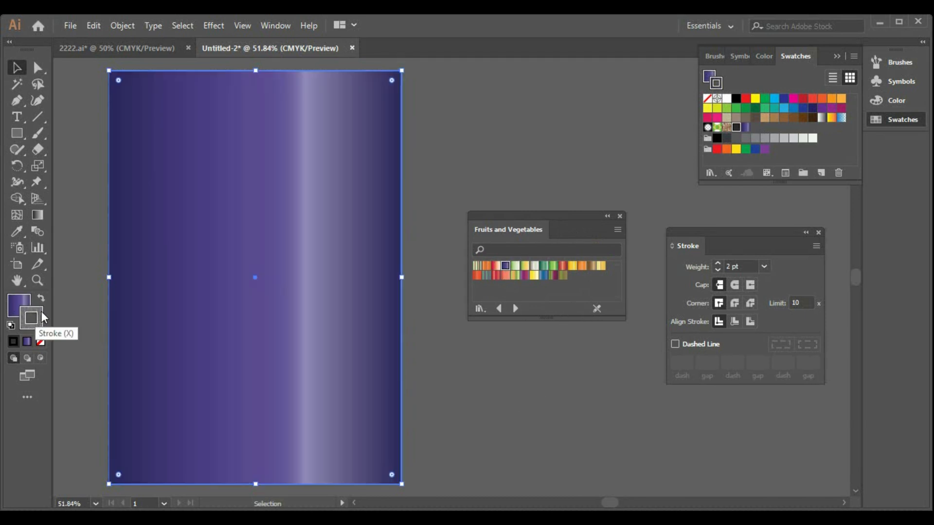
pyautogui.click(41, 341)
# Send the purple gradient rectangle to the back, behind the fashion figure.
pyautogui.rightClick(263, 228)
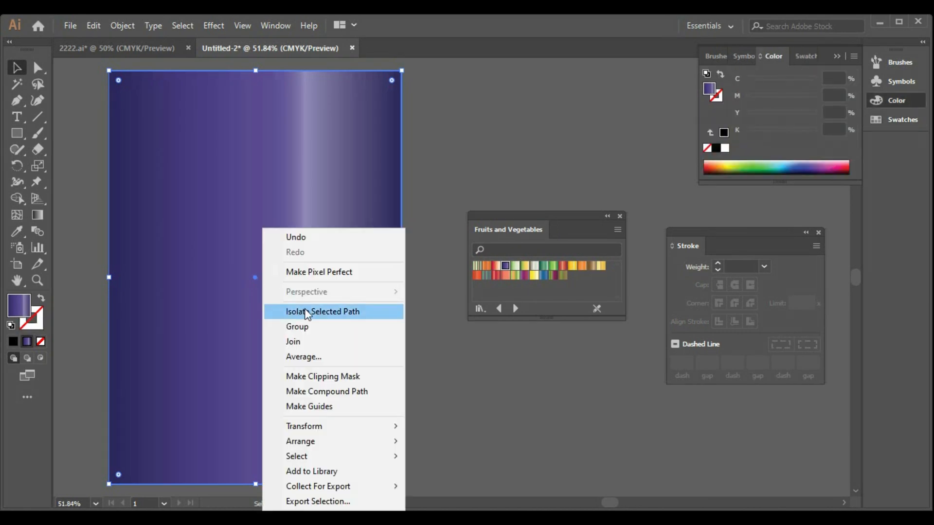
pyautogui.moveTo(390, 448)
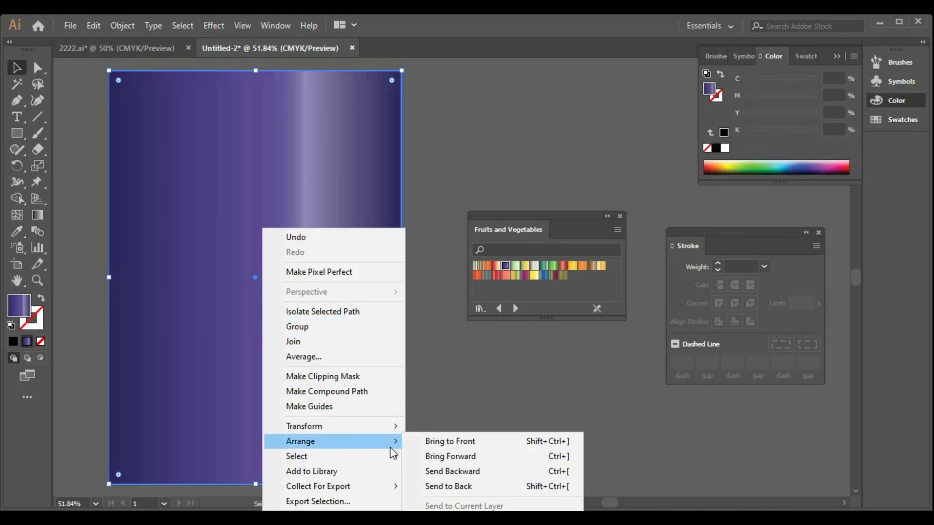
pyautogui.click(469, 488)
pyautogui.click(498, 418)
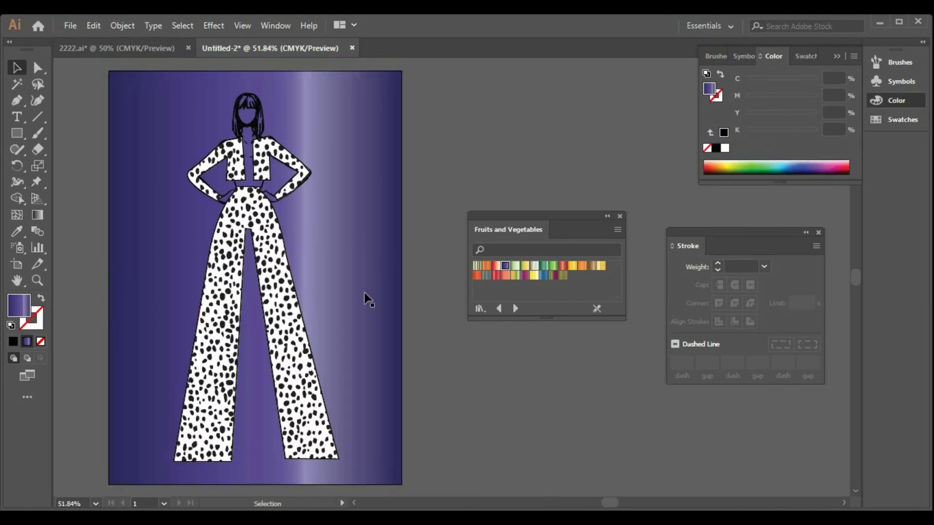
# Try a grey-beige Fruits and Vegetables gradient and several pale and peach Gems and Jewels gradients on the background rectangle.
pyautogui.click(355, 272)
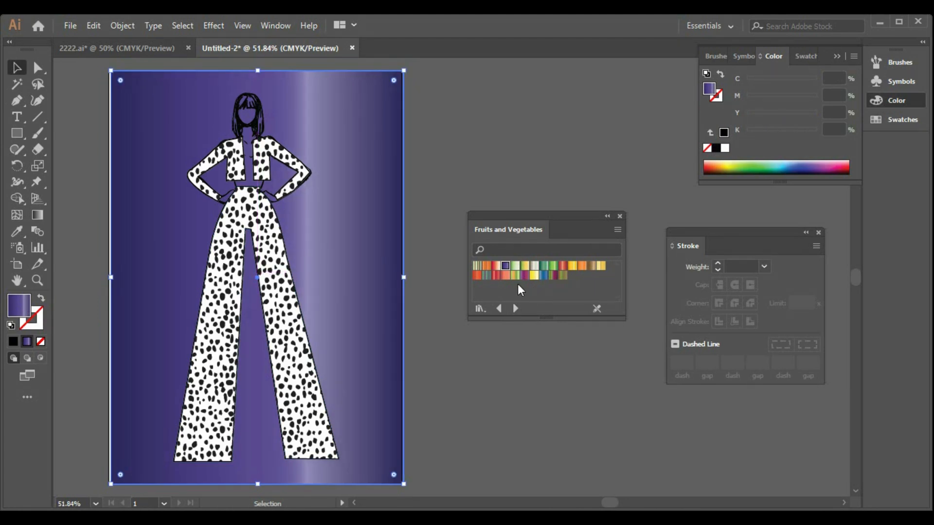
pyautogui.click(534, 266)
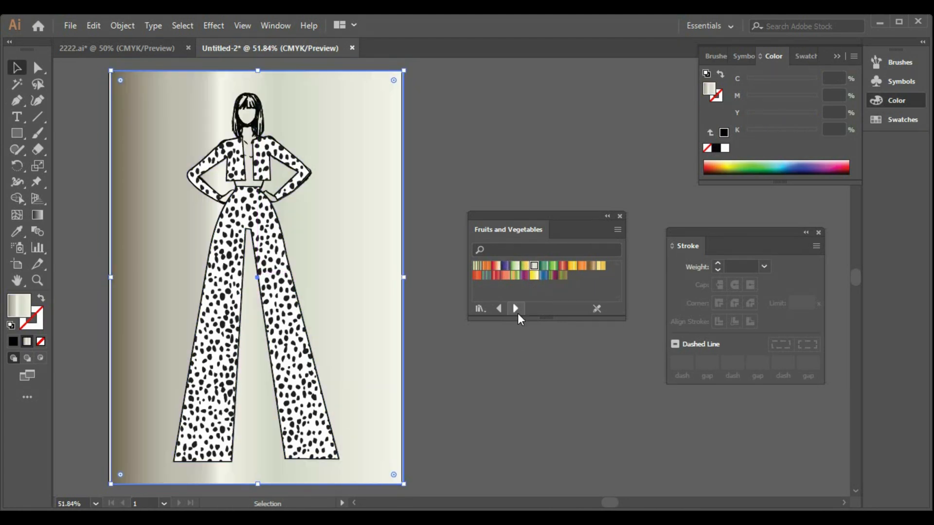
pyautogui.click(517, 310)
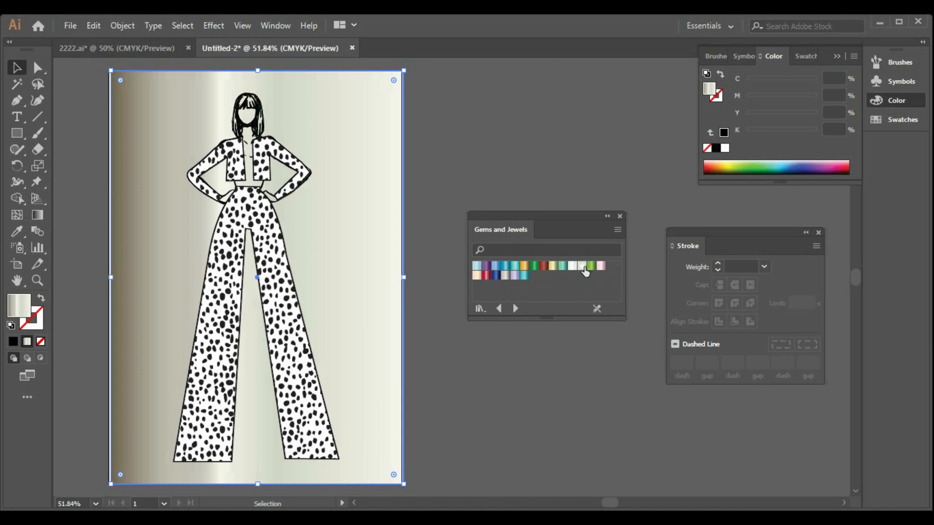
pyautogui.click(584, 268)
pyautogui.click(571, 268)
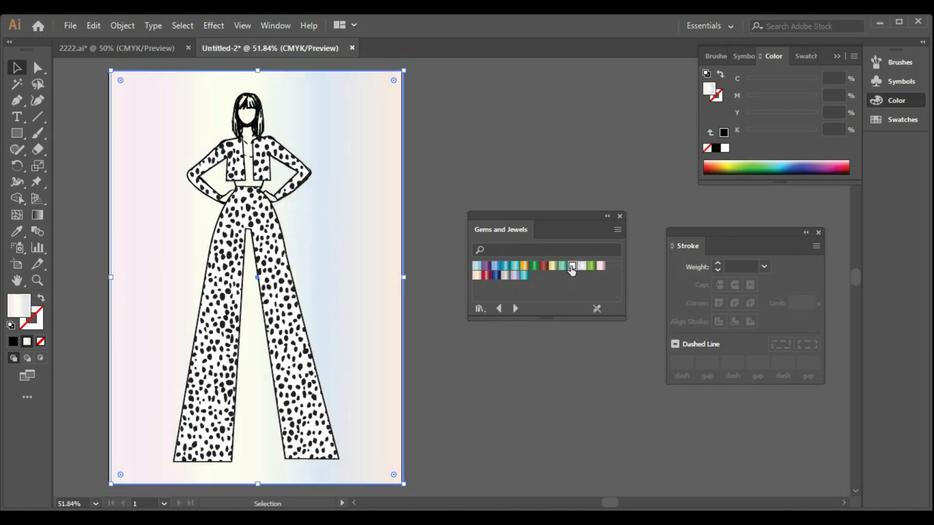
pyautogui.click(477, 276)
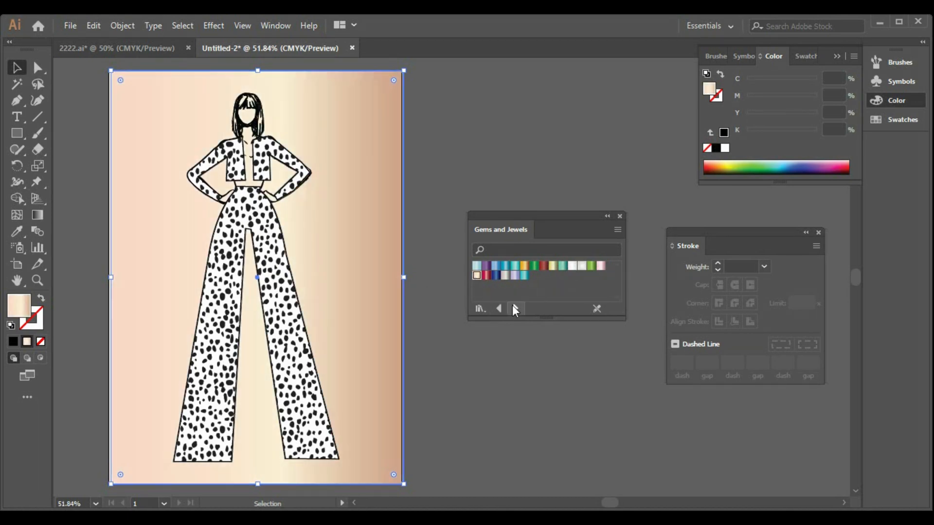
# Fill the background rectangle with the Winter Pink gradient from the Seasons swatch library.
pyautogui.click(517, 310)
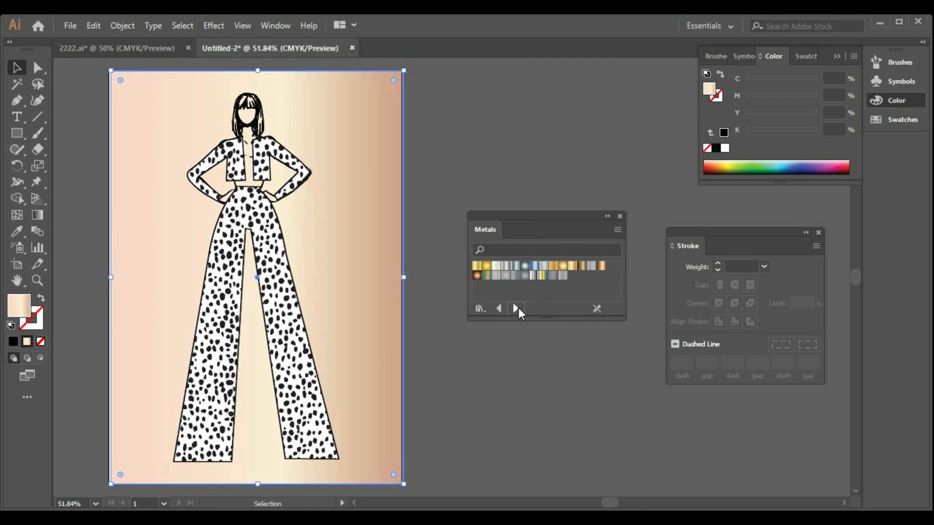
pyautogui.click(516, 309)
pyautogui.click(516, 309)
pyautogui.click(517, 309)
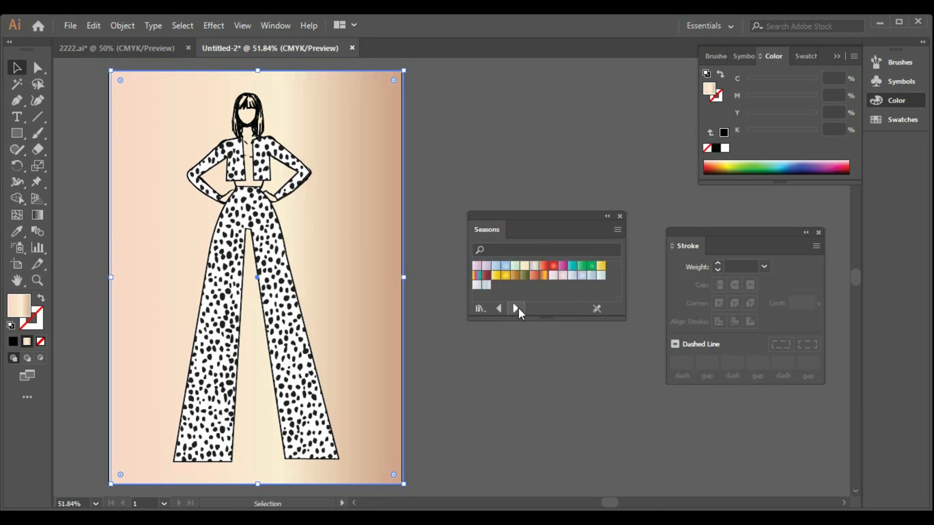
pyautogui.click(553, 275)
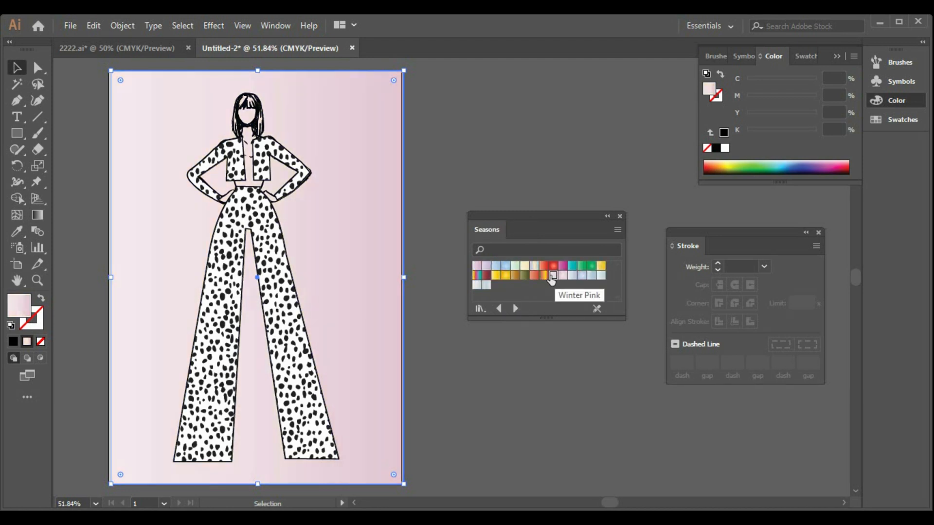
# Close the gradient library and shift the background rectangle slightly so its edges align with the artboard.
pyautogui.click(541, 389)
pyautogui.click(620, 216)
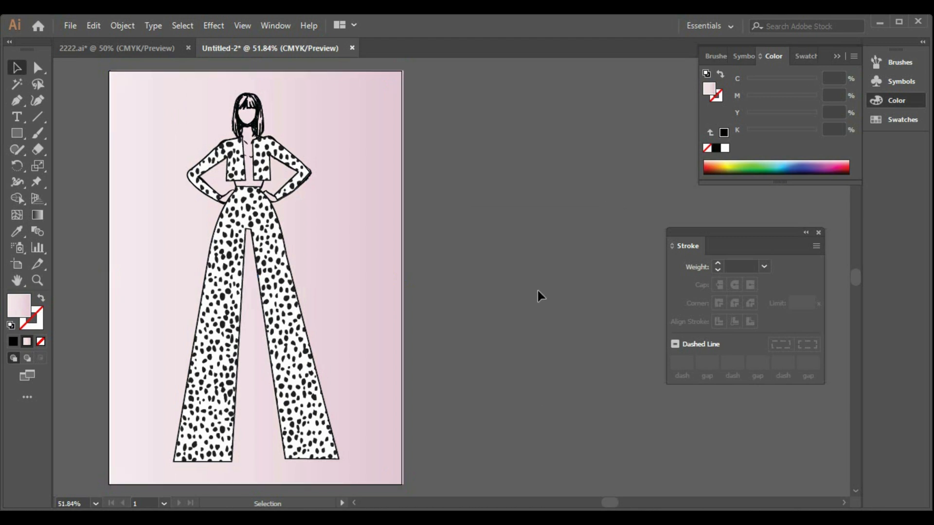
pyautogui.click(374, 268)
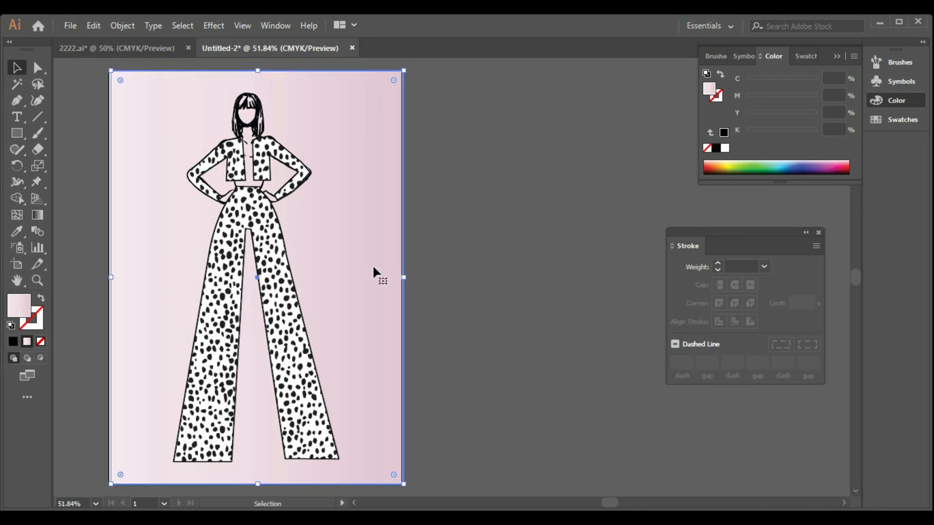
pyautogui.click(492, 293)
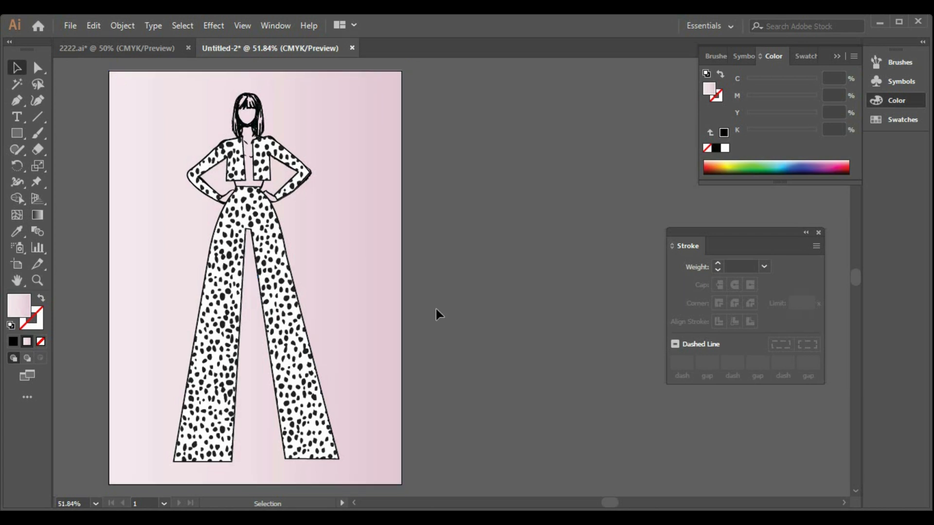
# Ungroup the two halves of the spotted cropped top.
pyautogui.click(267, 176)
pyautogui.rightClick(265, 166)
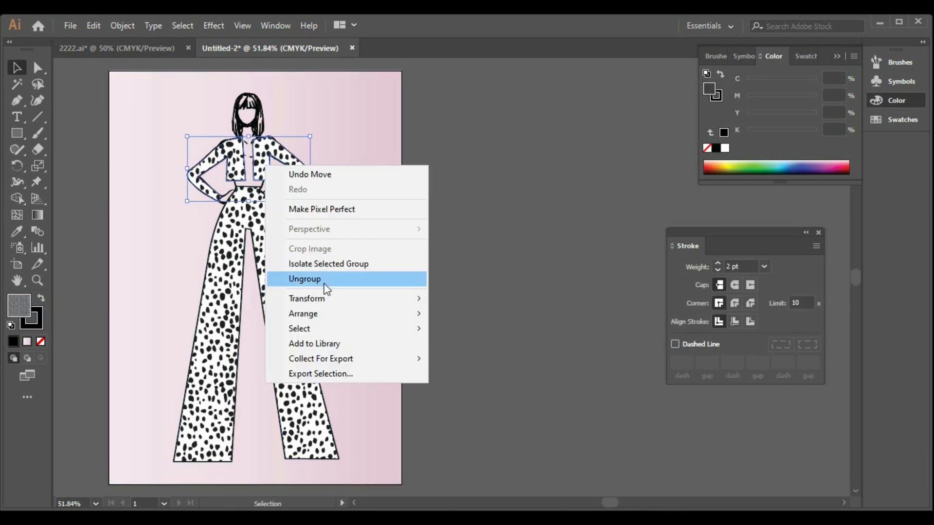
pyautogui.click(325, 283)
pyautogui.click(492, 268)
# Apply the last arrow brush, with outlined feathers and a centre dot, to the outline of the cropped top's right half.
pyautogui.click(275, 162)
pyautogui.click(270, 168)
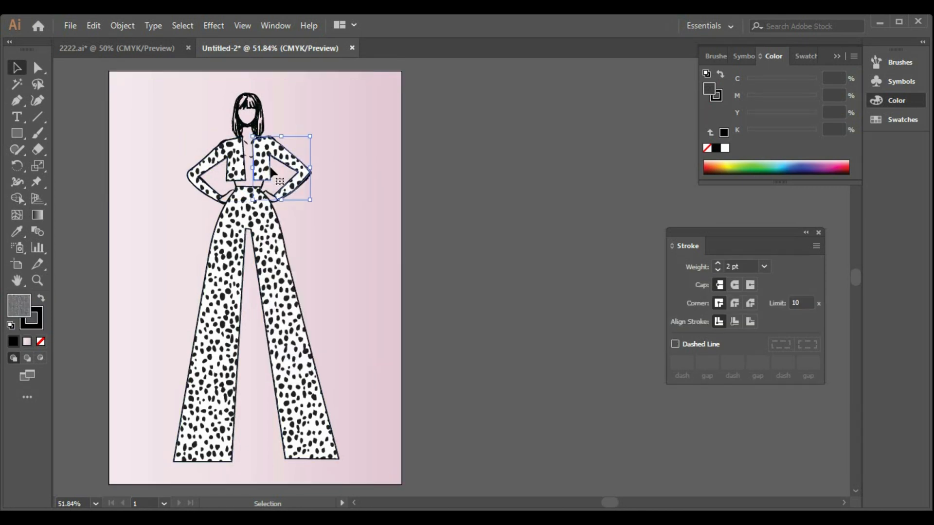
pyautogui.click(716, 57)
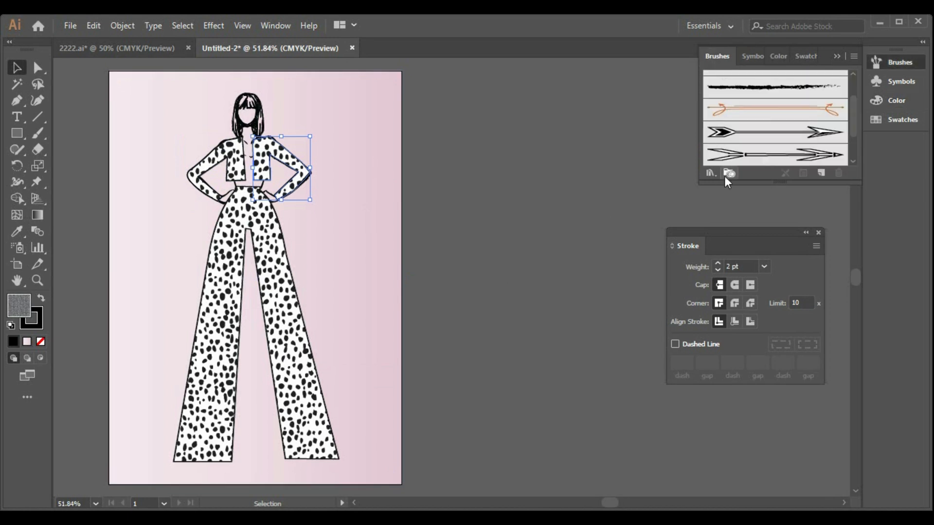
pyautogui.click(727, 155)
pyautogui.click(517, 319)
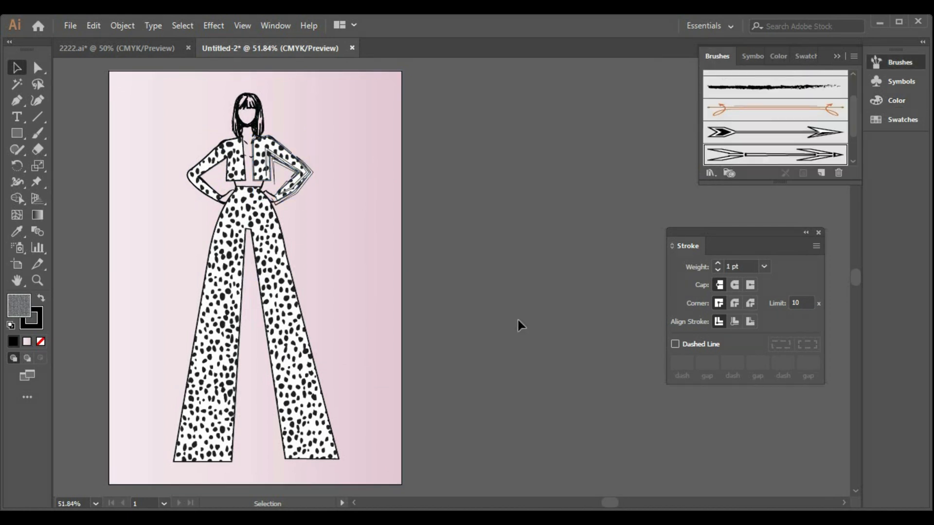
# Apply the same outlined arrow brush to the outline of the spotted flared trousers.
pyautogui.click(242, 291)
pyautogui.click(749, 151)
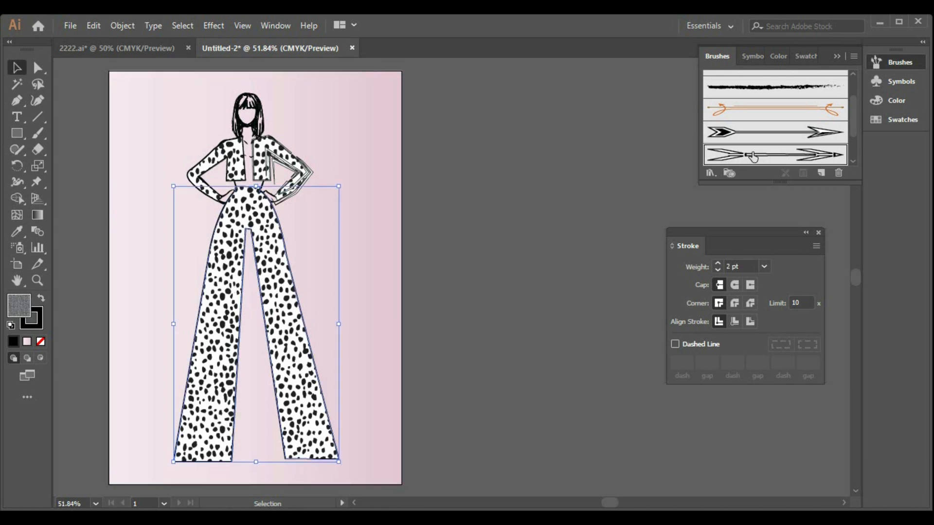
pyautogui.click(505, 235)
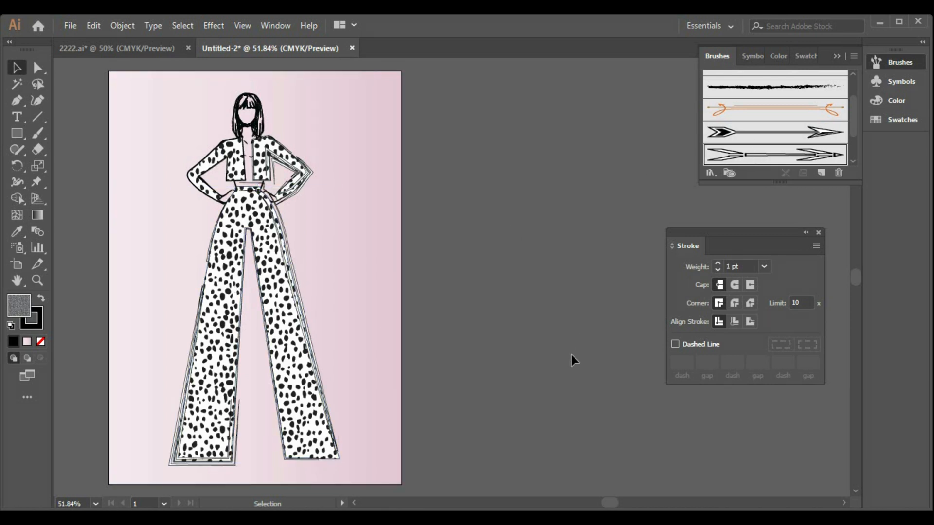